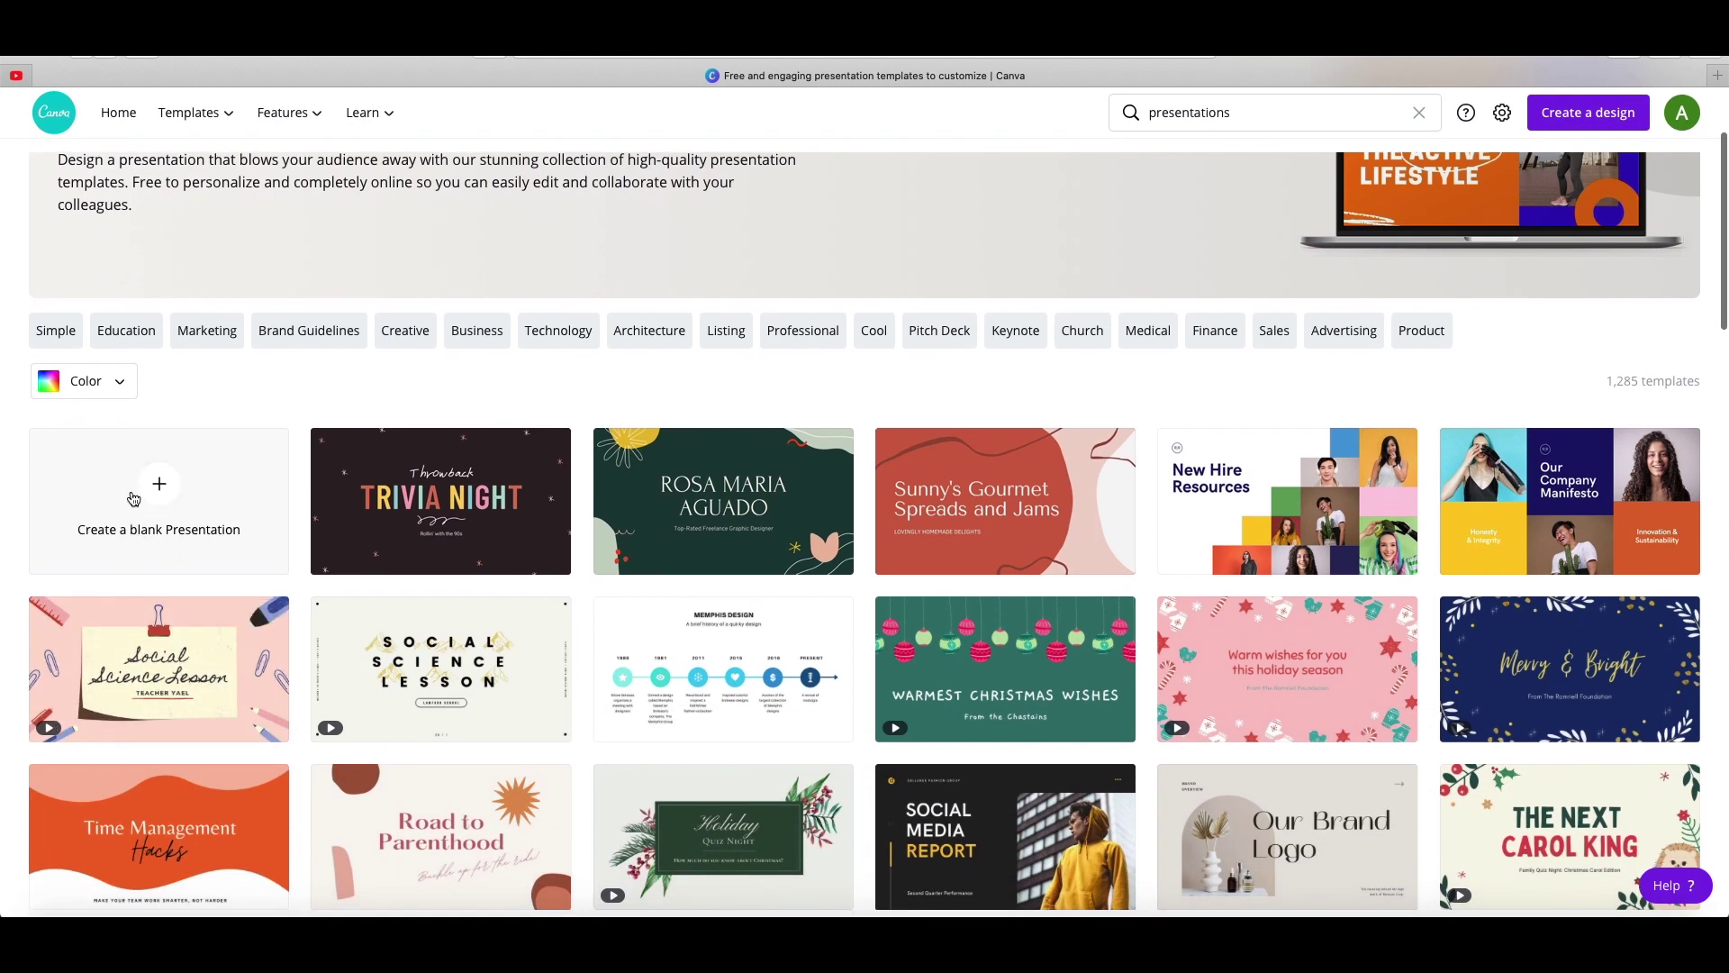
# Create a blank 16:9 presentation and open the available page backgrounds
pyautogui.click(146, 497)
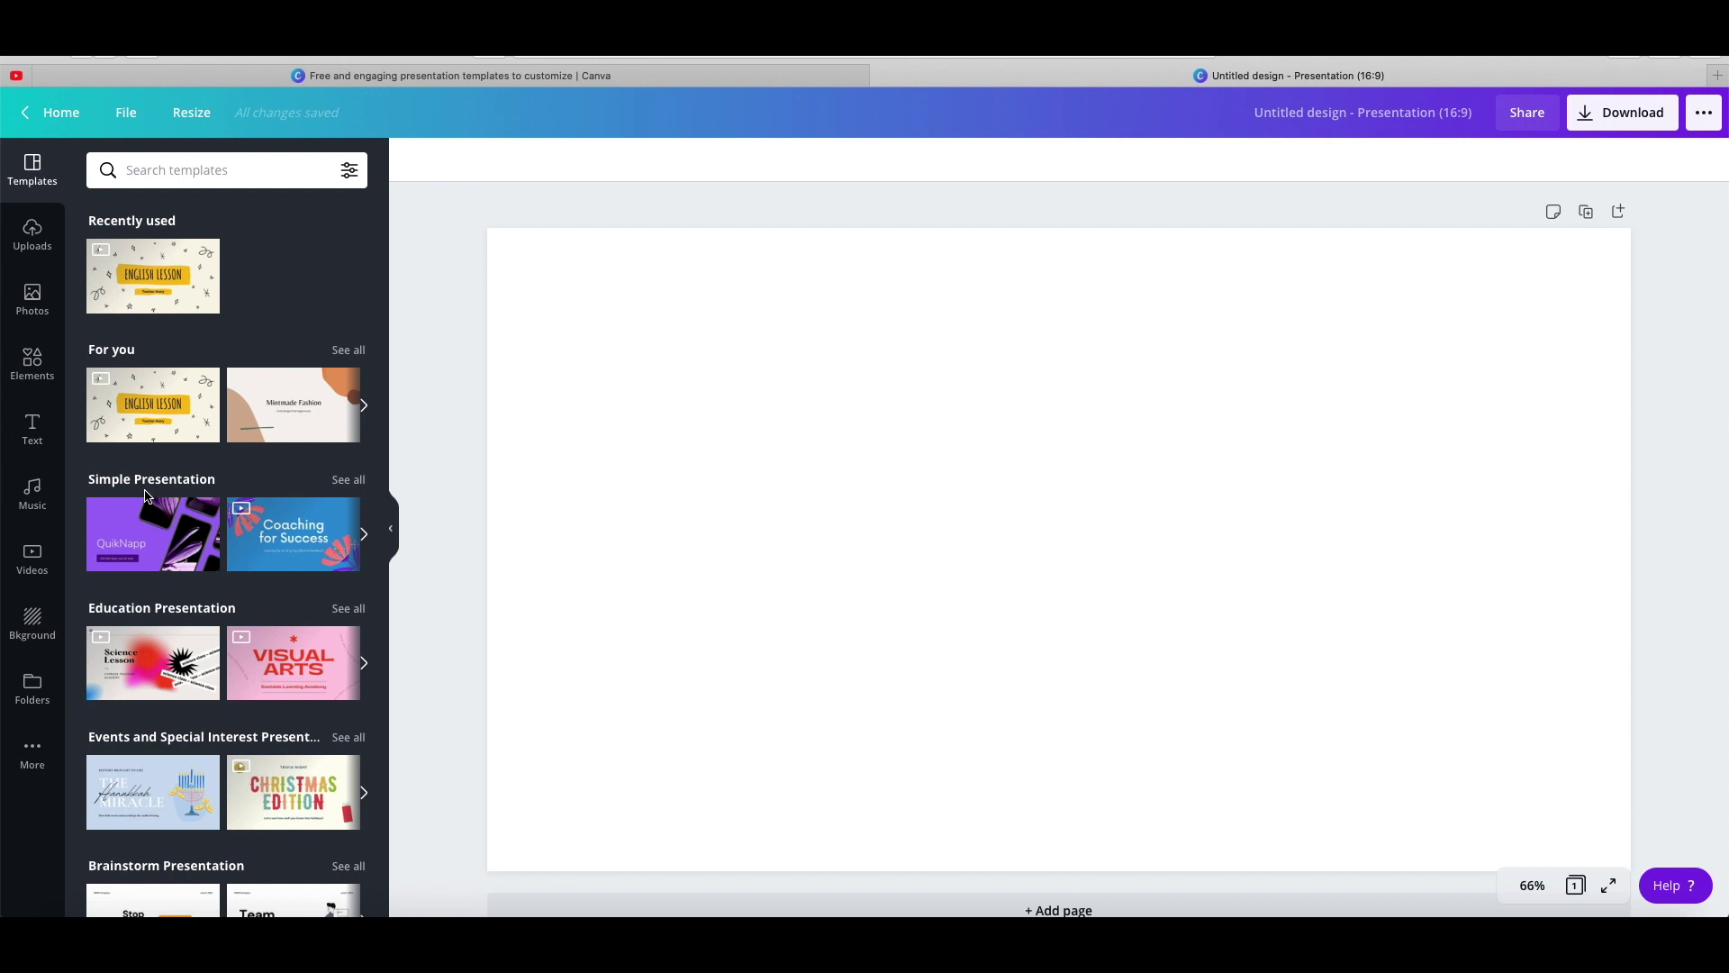
pyautogui.click(33, 631)
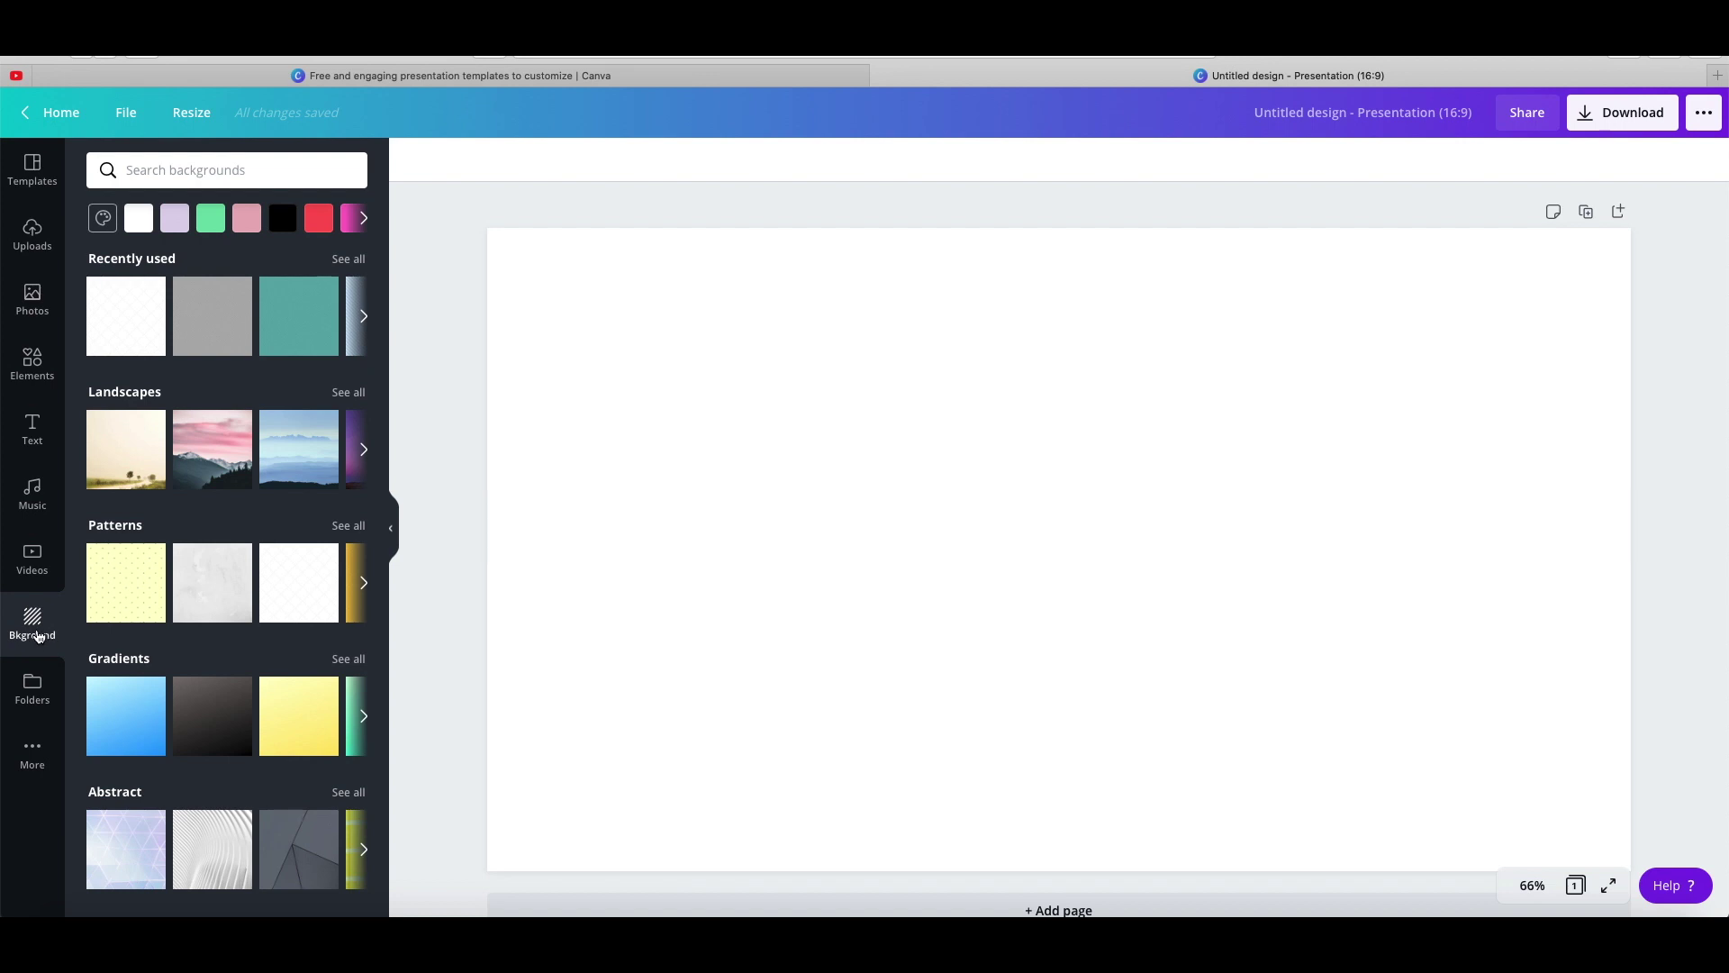
# Try several gradient backgrounds on the blank page, including ones from the full gradient collection
pyautogui.click(127, 712)
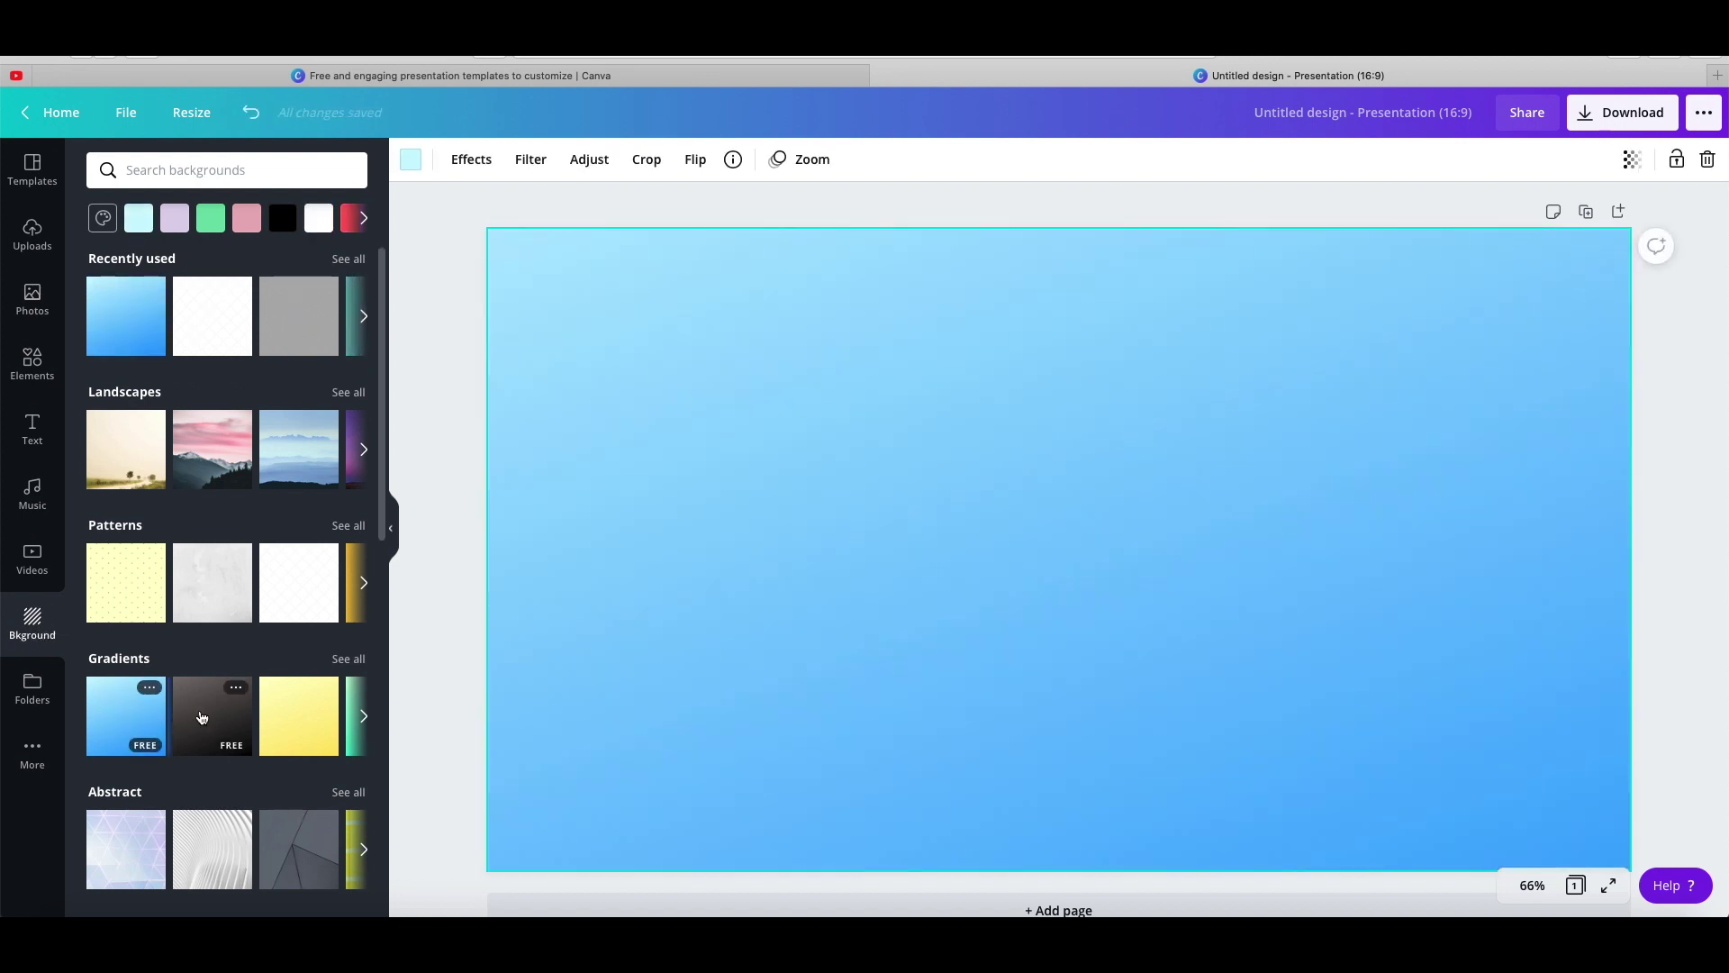
pyautogui.click(202, 716)
pyautogui.click(299, 716)
pyautogui.click(364, 716)
pyautogui.click(270, 716)
pyautogui.click(349, 658)
pyautogui.click(227, 765)
pyautogui.click(231, 252)
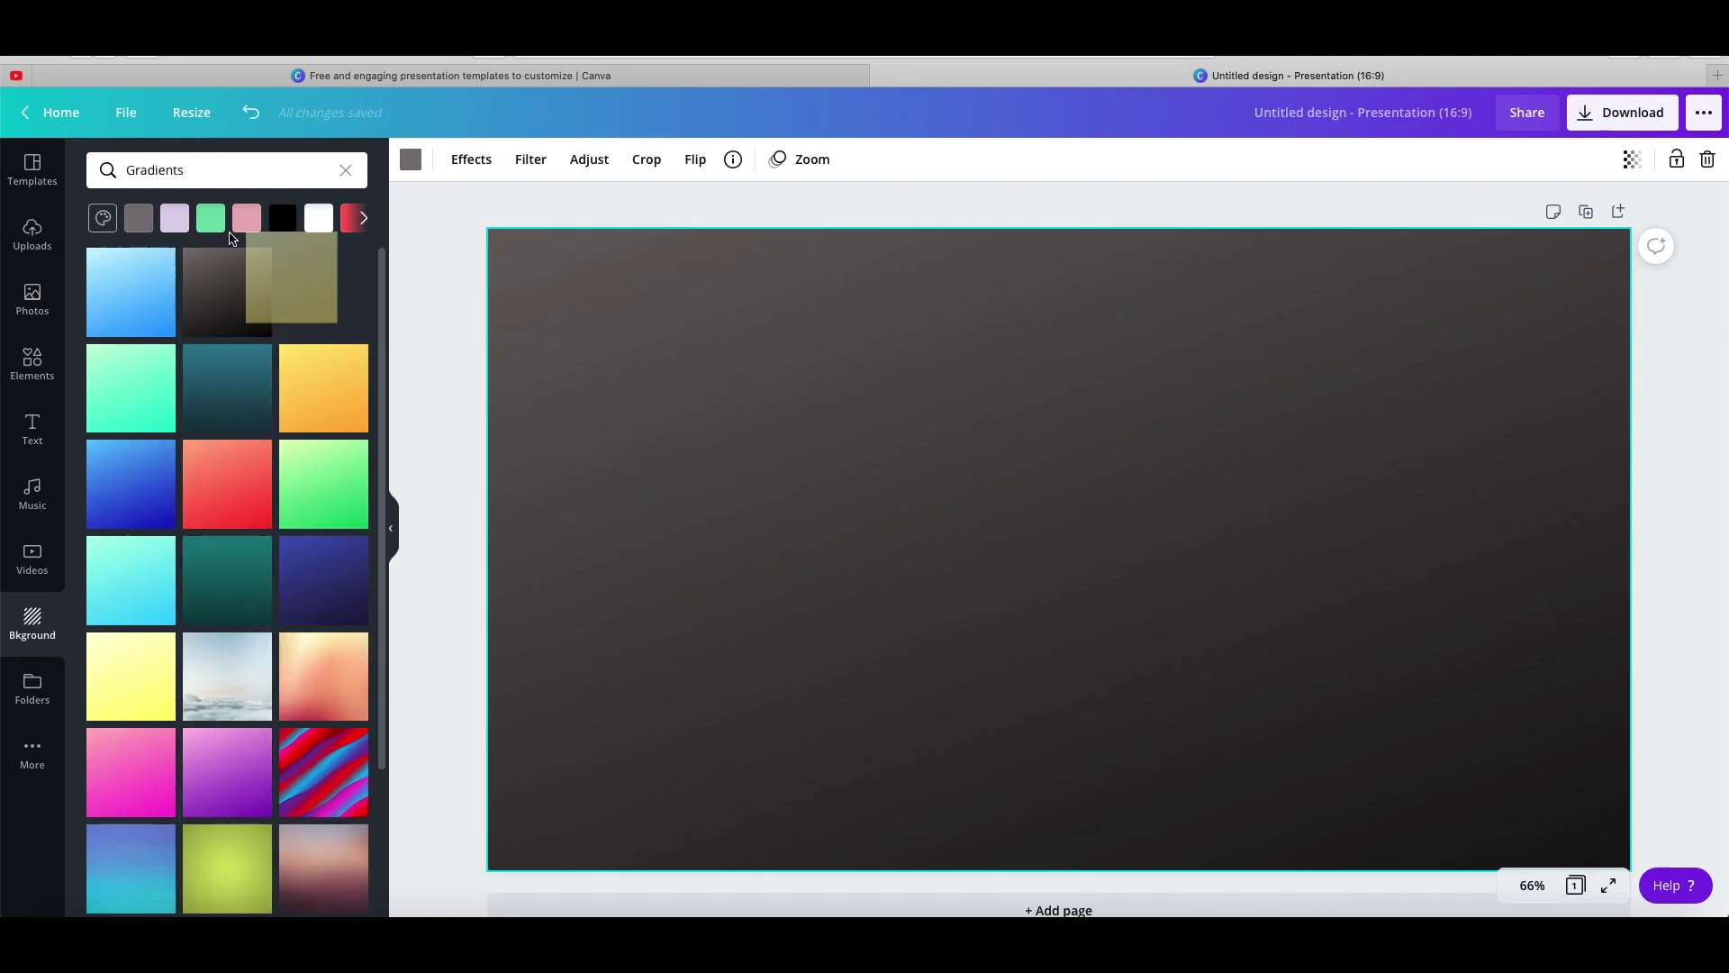
# Remove the gradient background and give the page a plain light purple background
pyautogui.press('Delete')
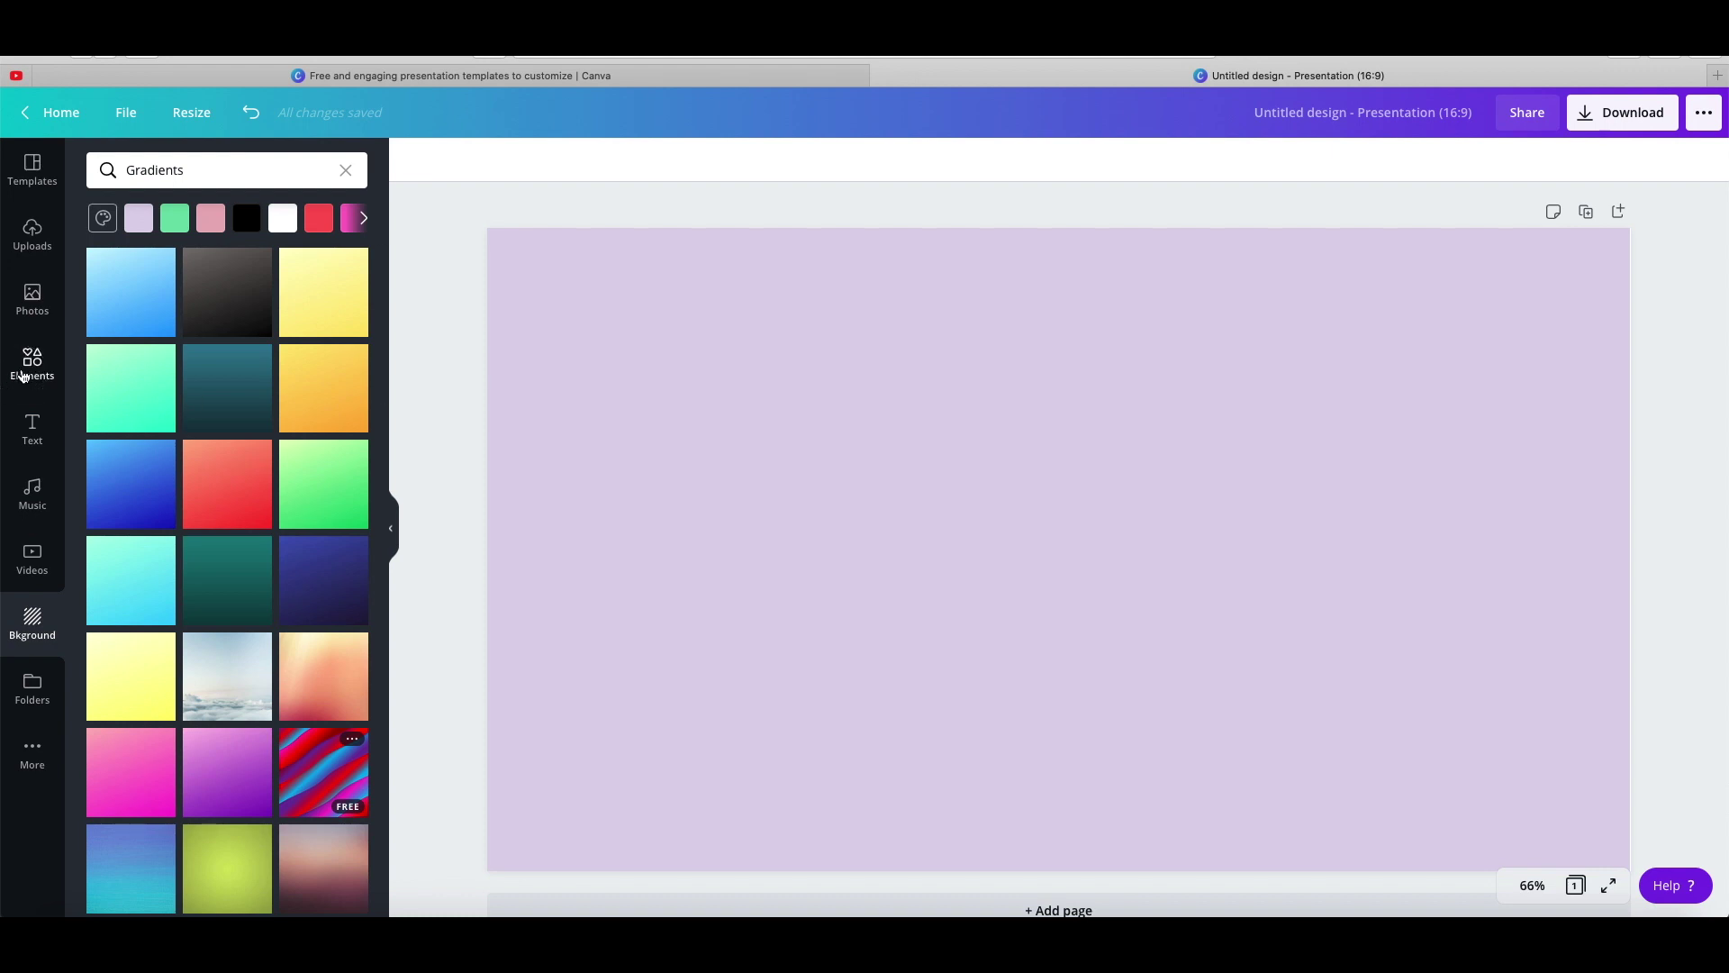
# Search the elements for "cat", add the sleeping orange striped cat and enlarge it in the middle of the page
pyautogui.click(25, 377)
pyautogui.click(204, 168)
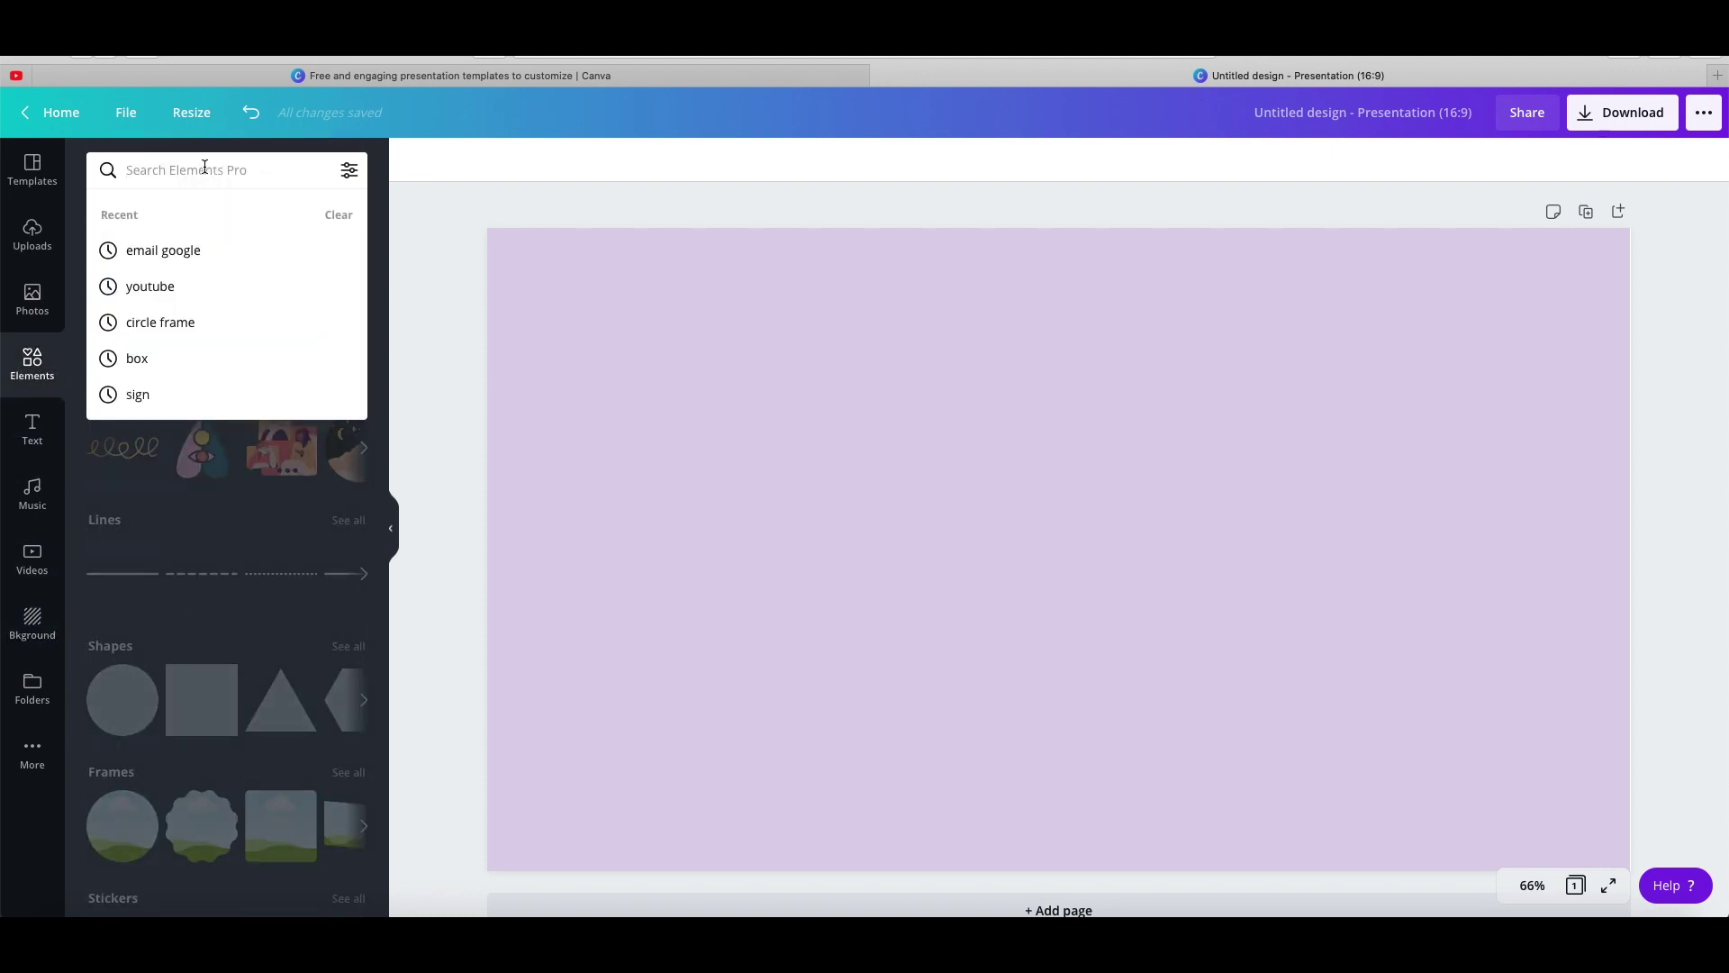
pyautogui.write('cat')
pyautogui.press('Return')
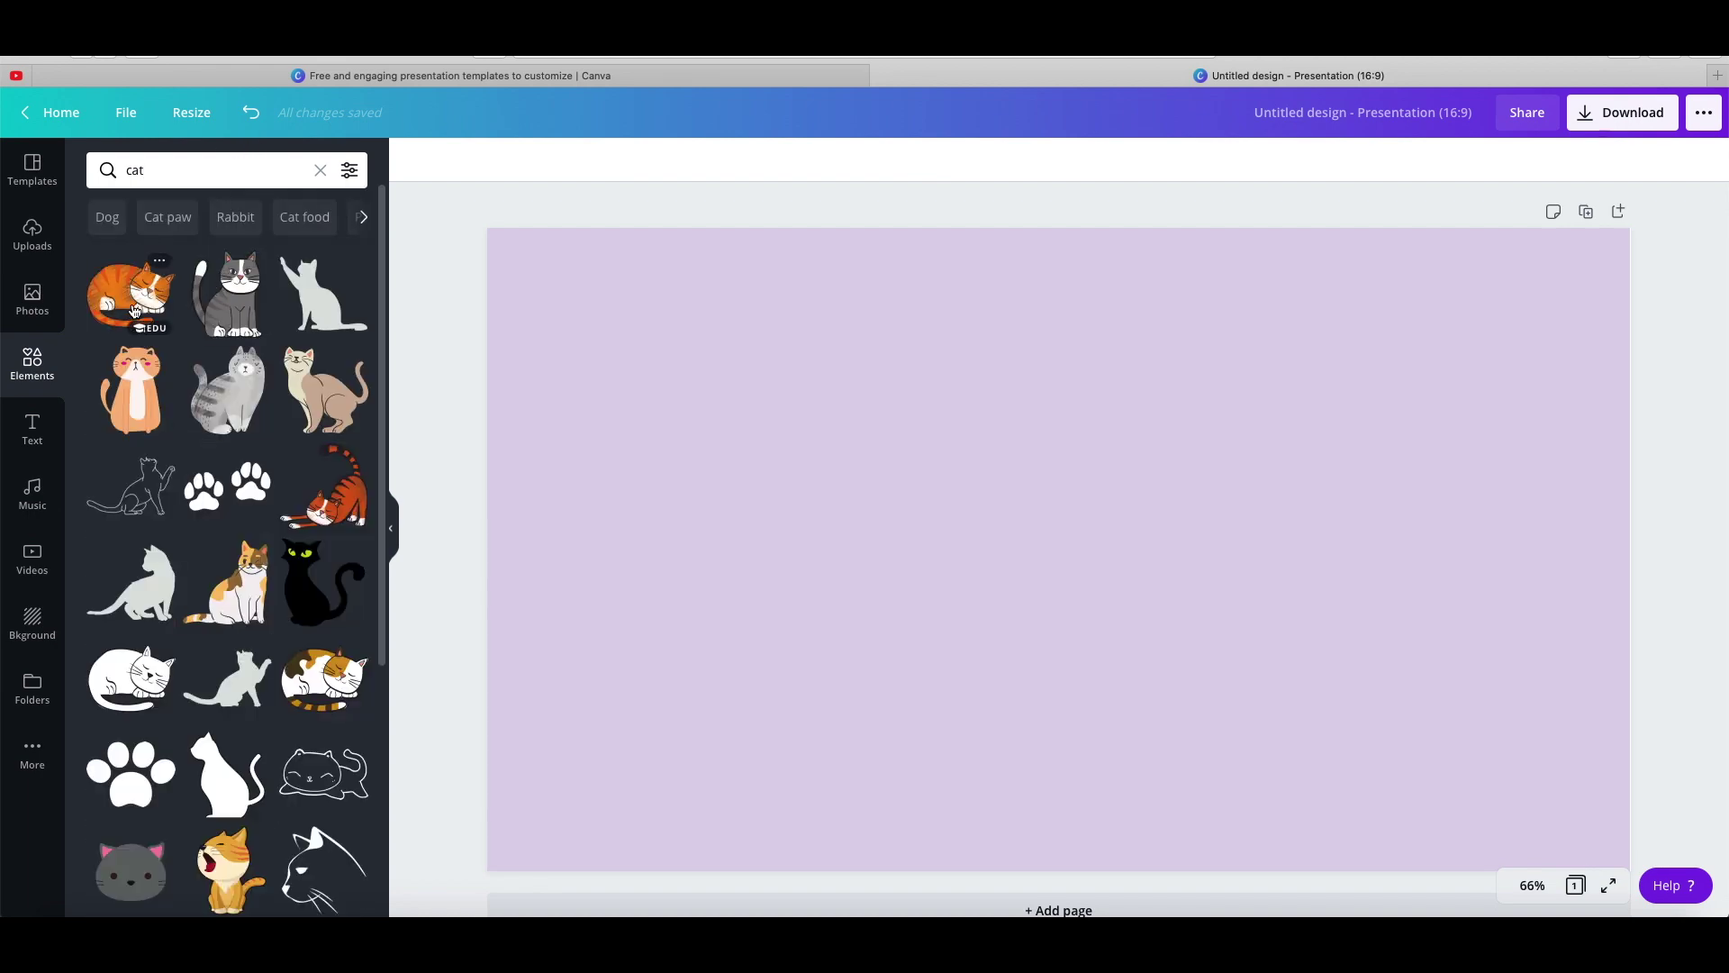
pyautogui.click(131, 293)
pyautogui.moveTo(1226, 678); pyautogui.dragTo(1348, 737)
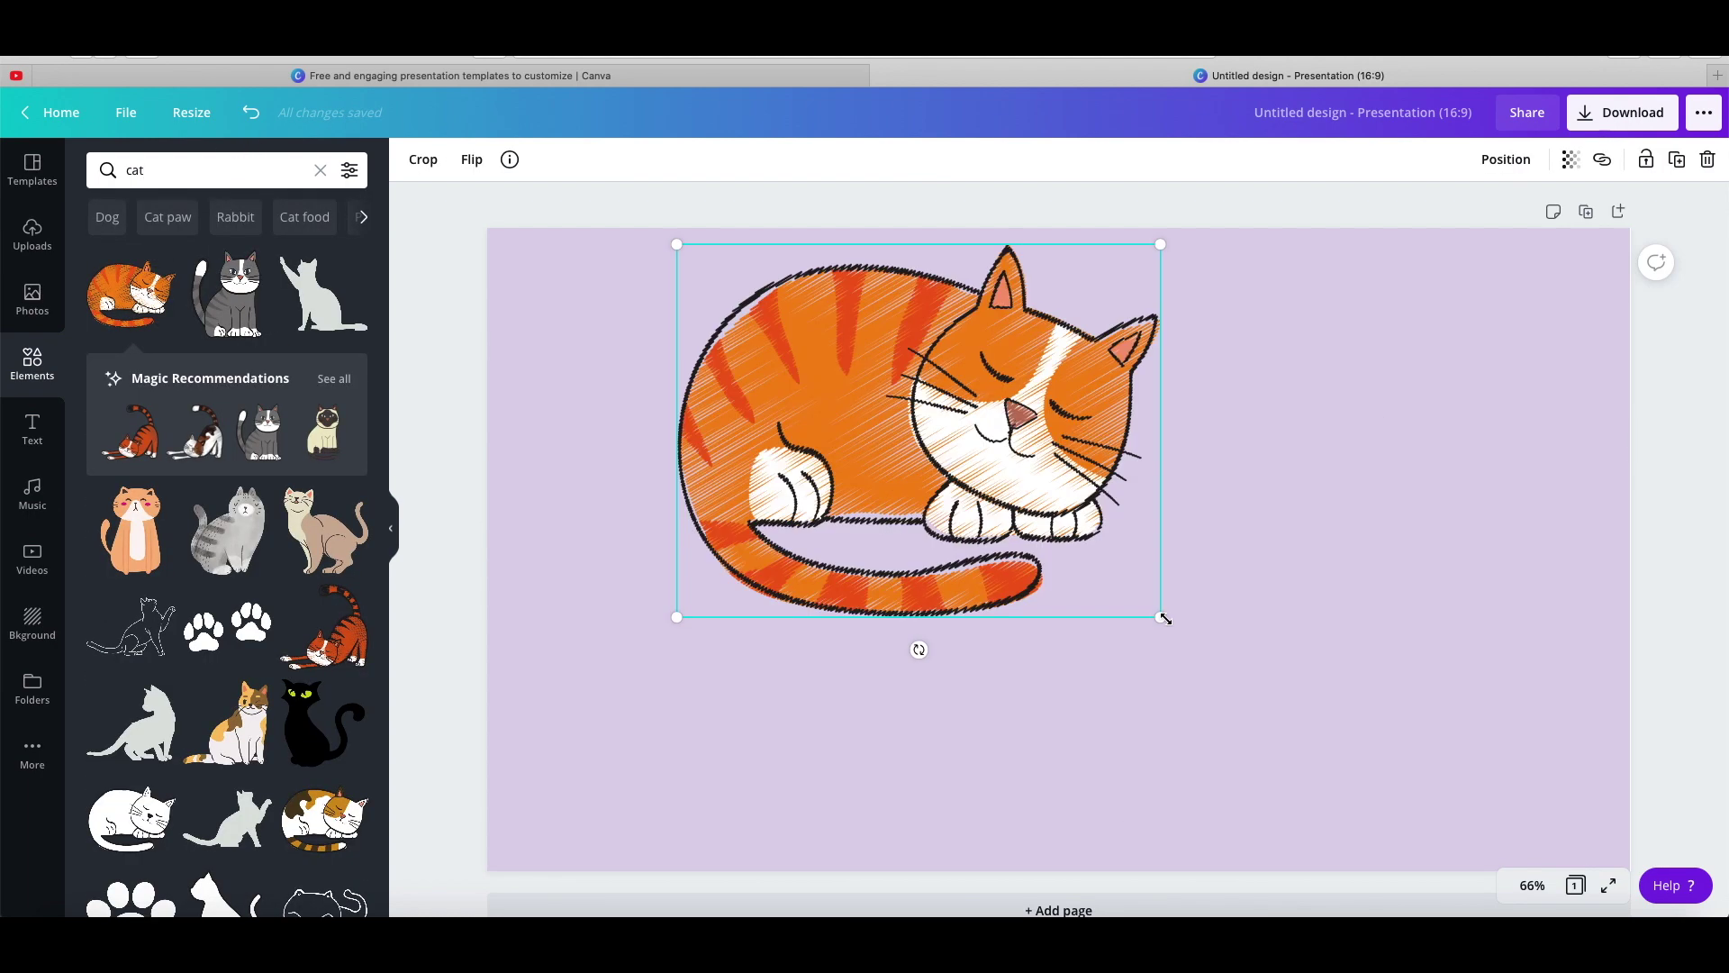
pyautogui.click(625, 470)
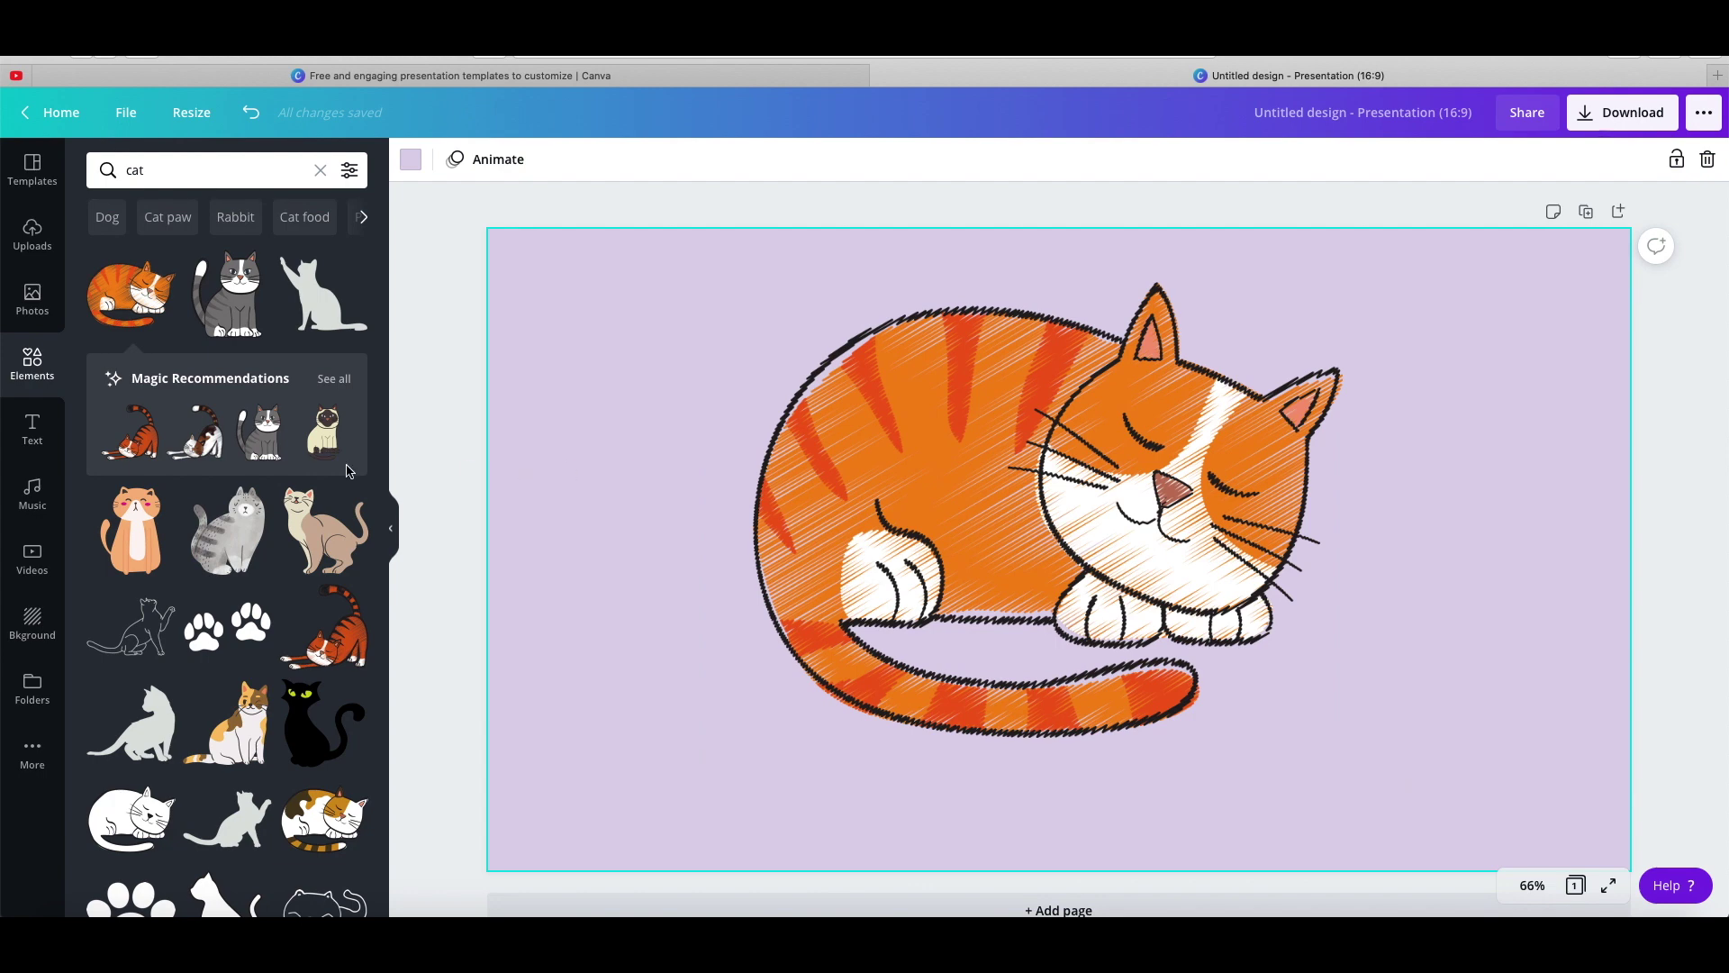
# Add a heading made of three underscore blanks and place it below the cat near the page's lower edge
pyautogui.click(40, 409)
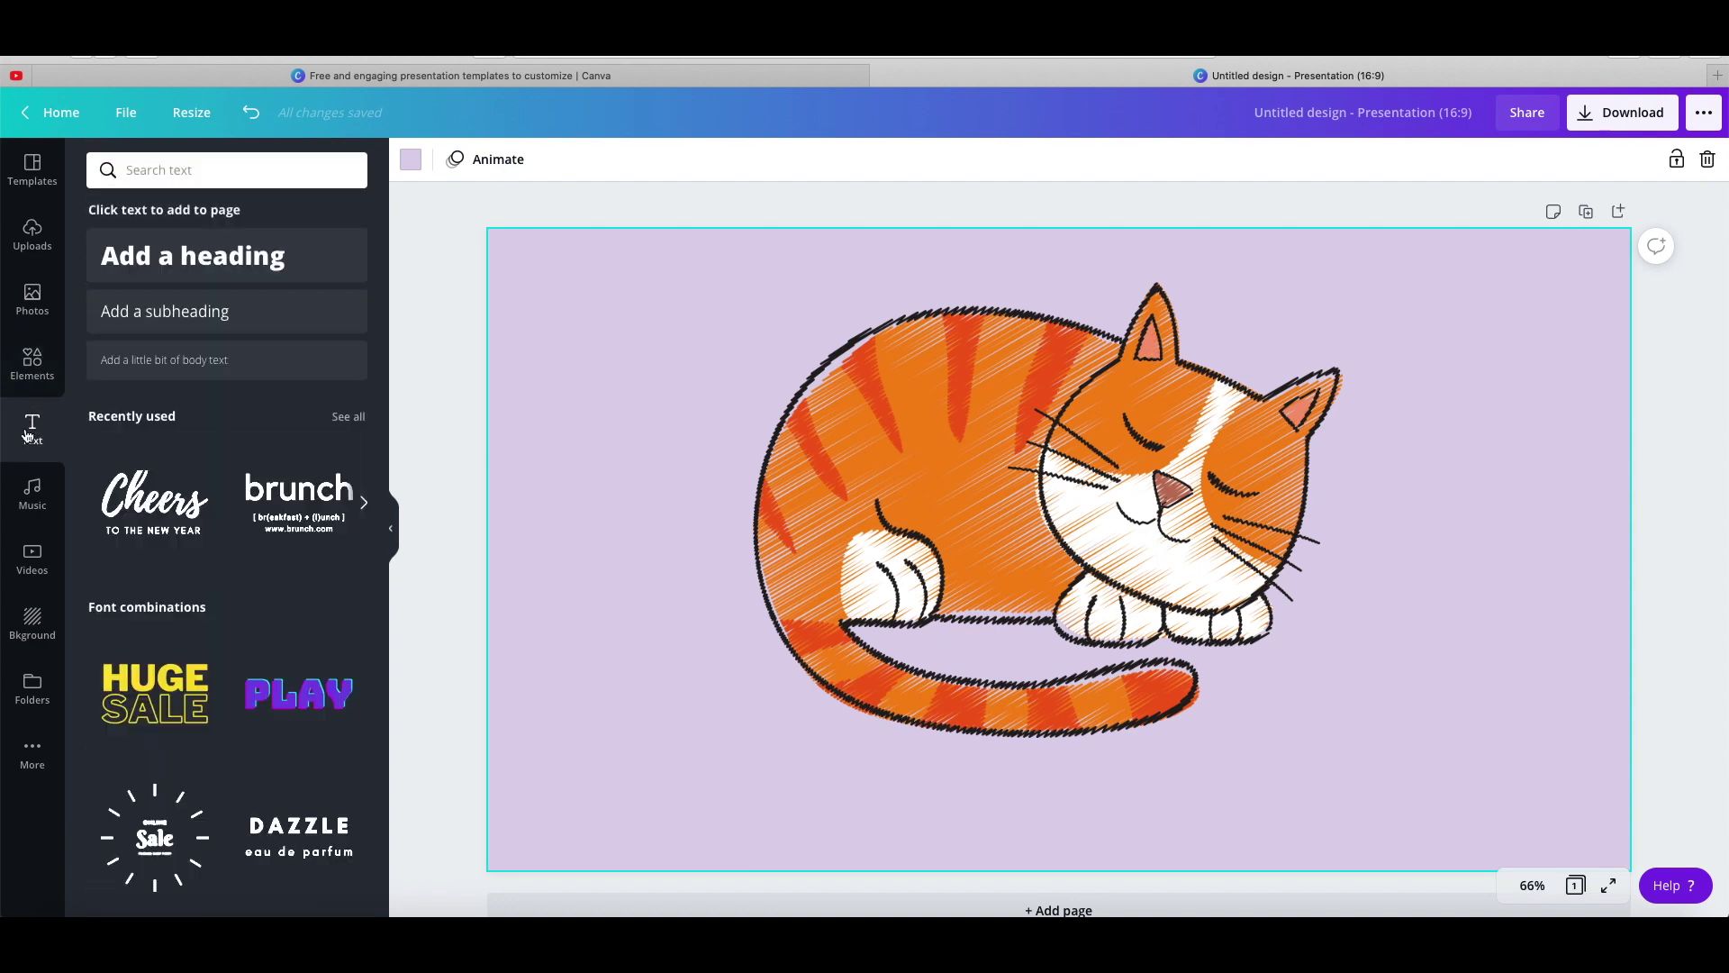
pyautogui.click(261, 261)
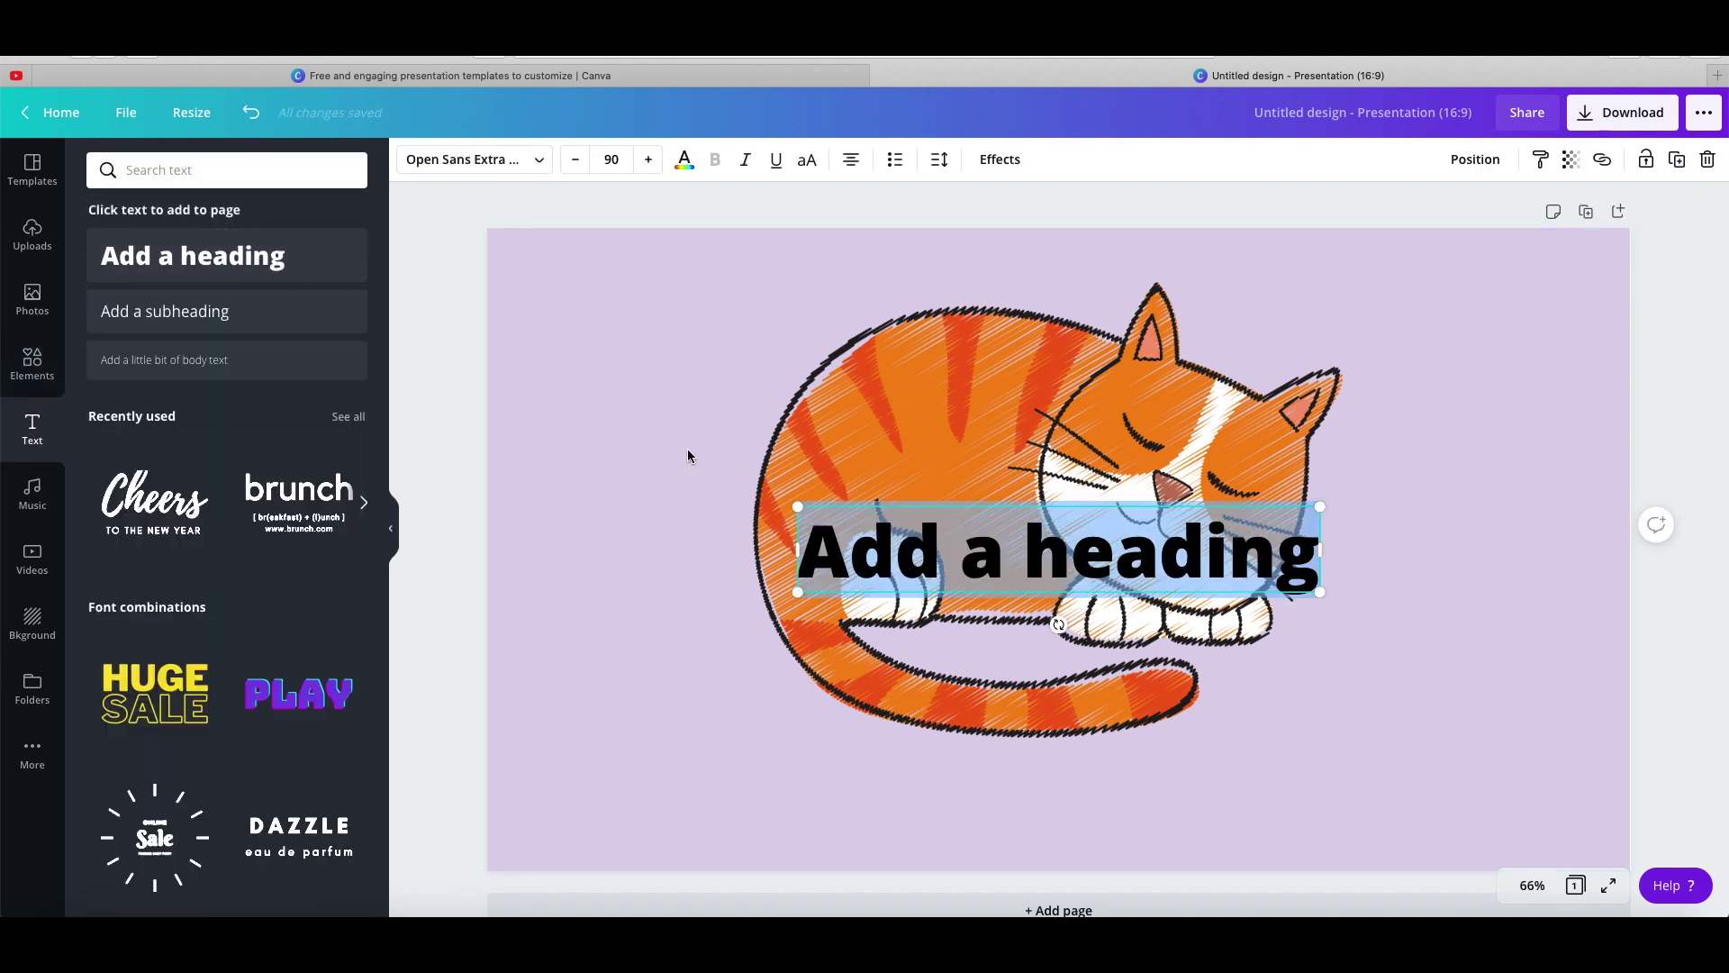
pyautogui.press('BackSpace')
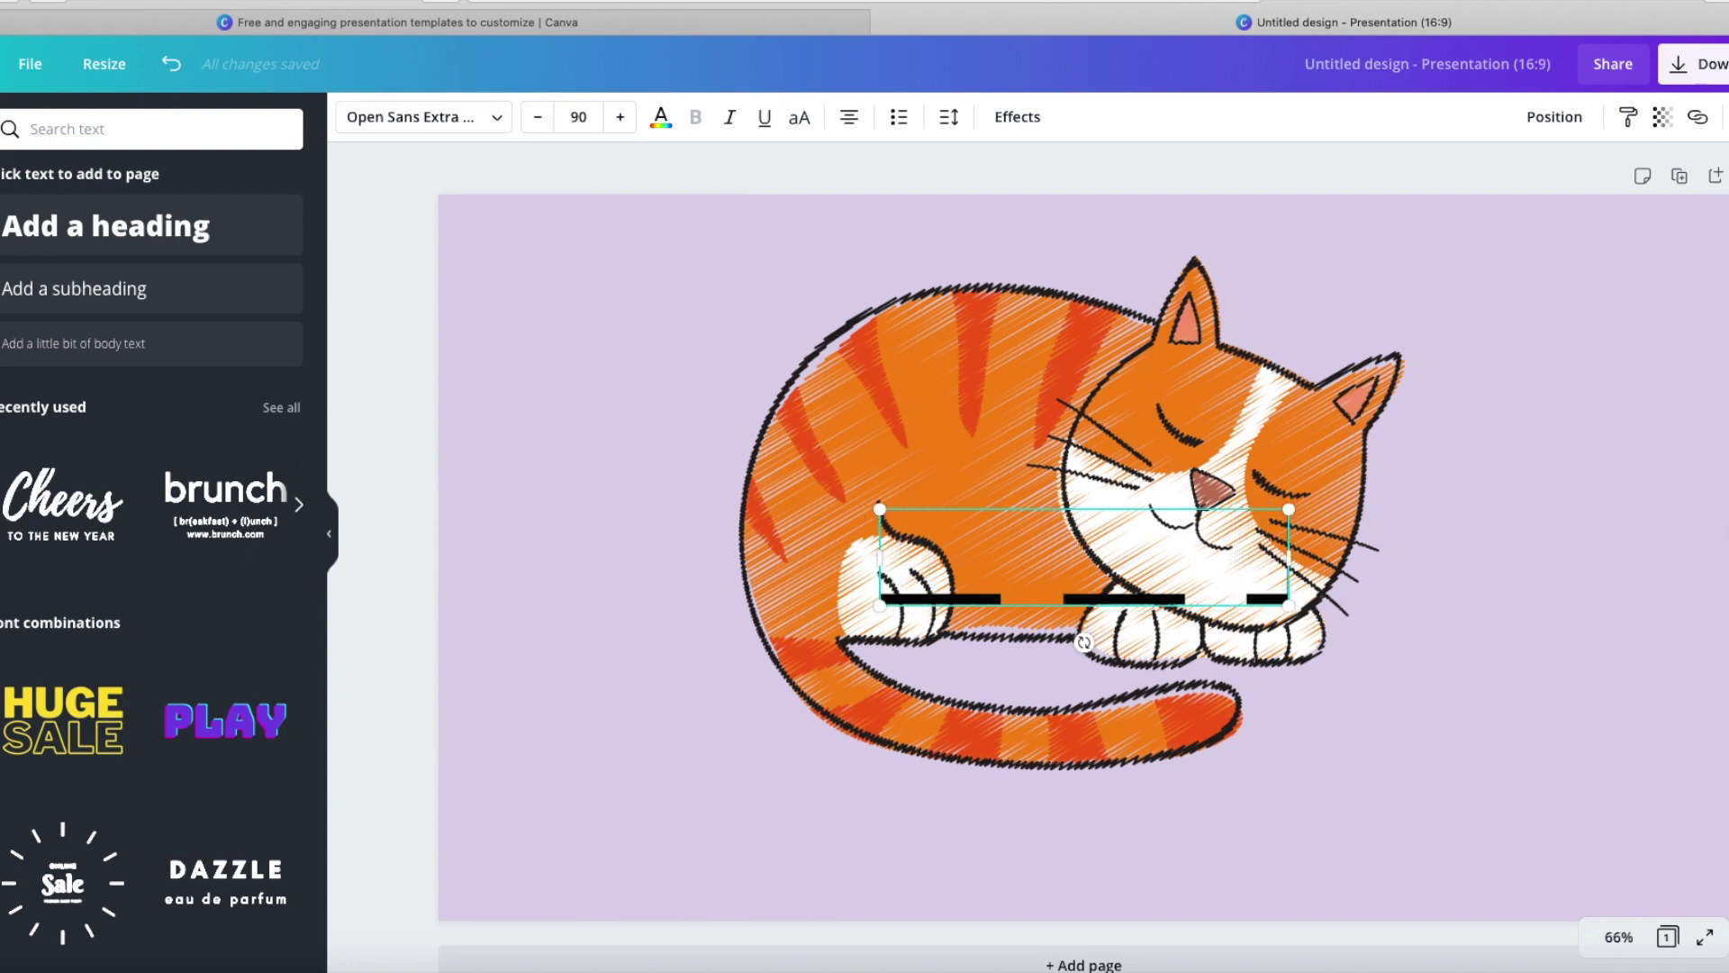
pyautogui.click(653, 466)
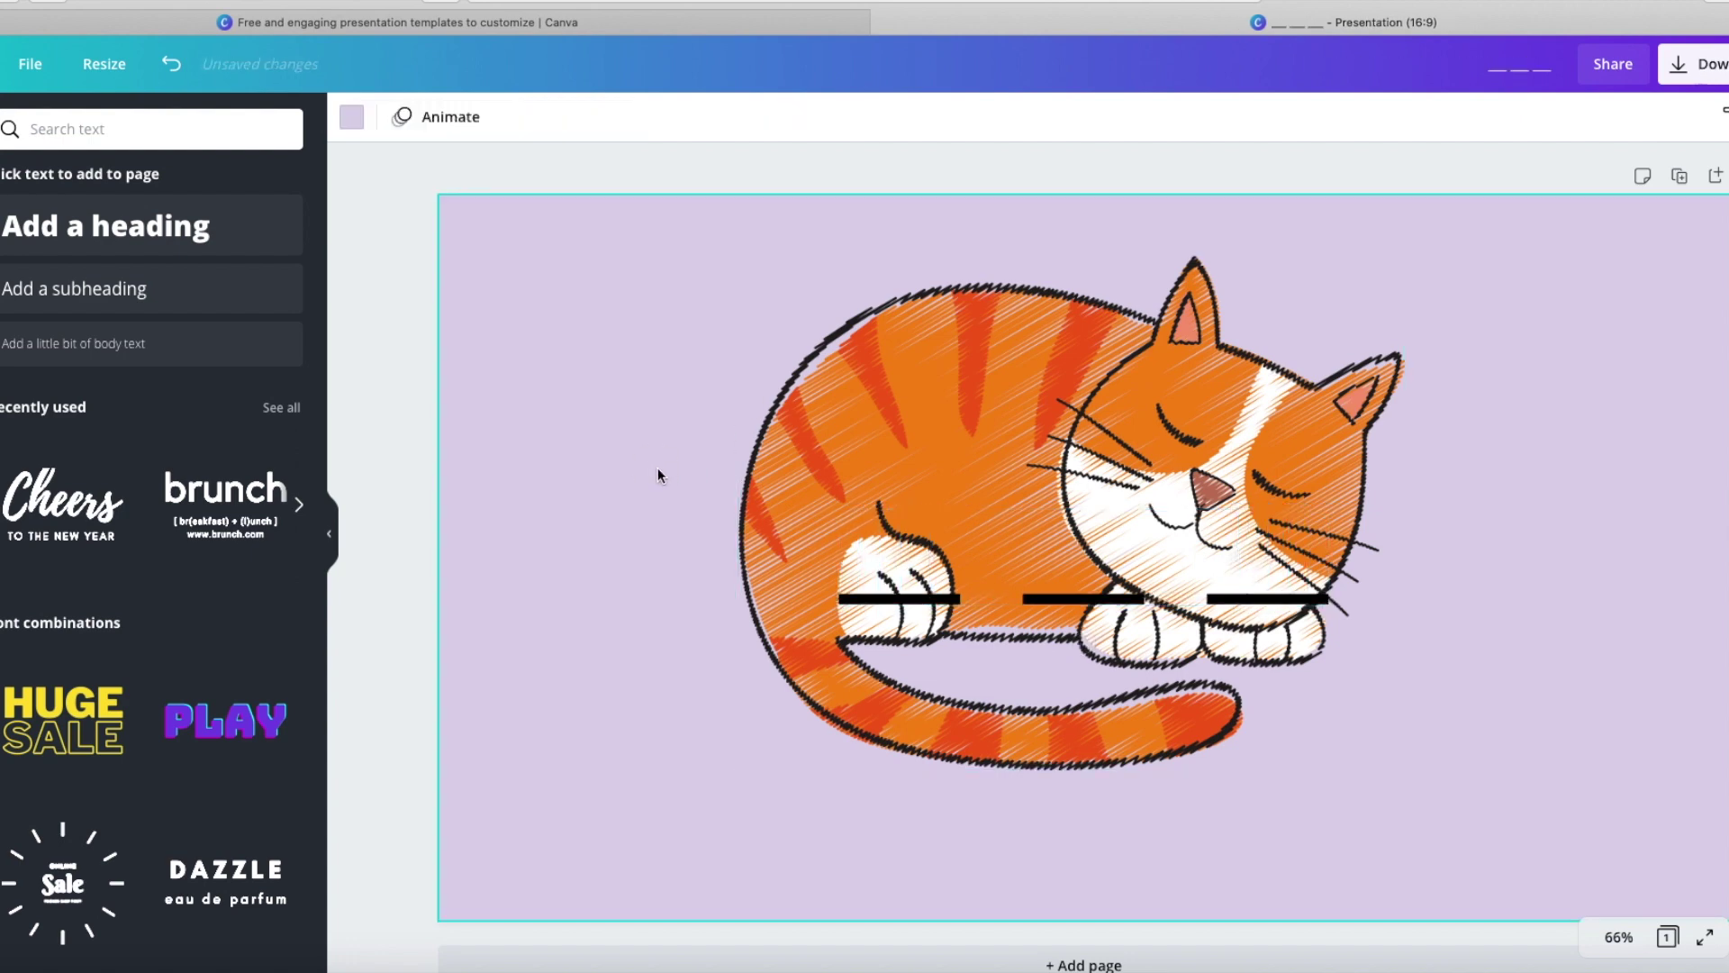
pyautogui.moveTo(1012, 598); pyautogui.dragTo(994, 878)
pyautogui.click(517, 745)
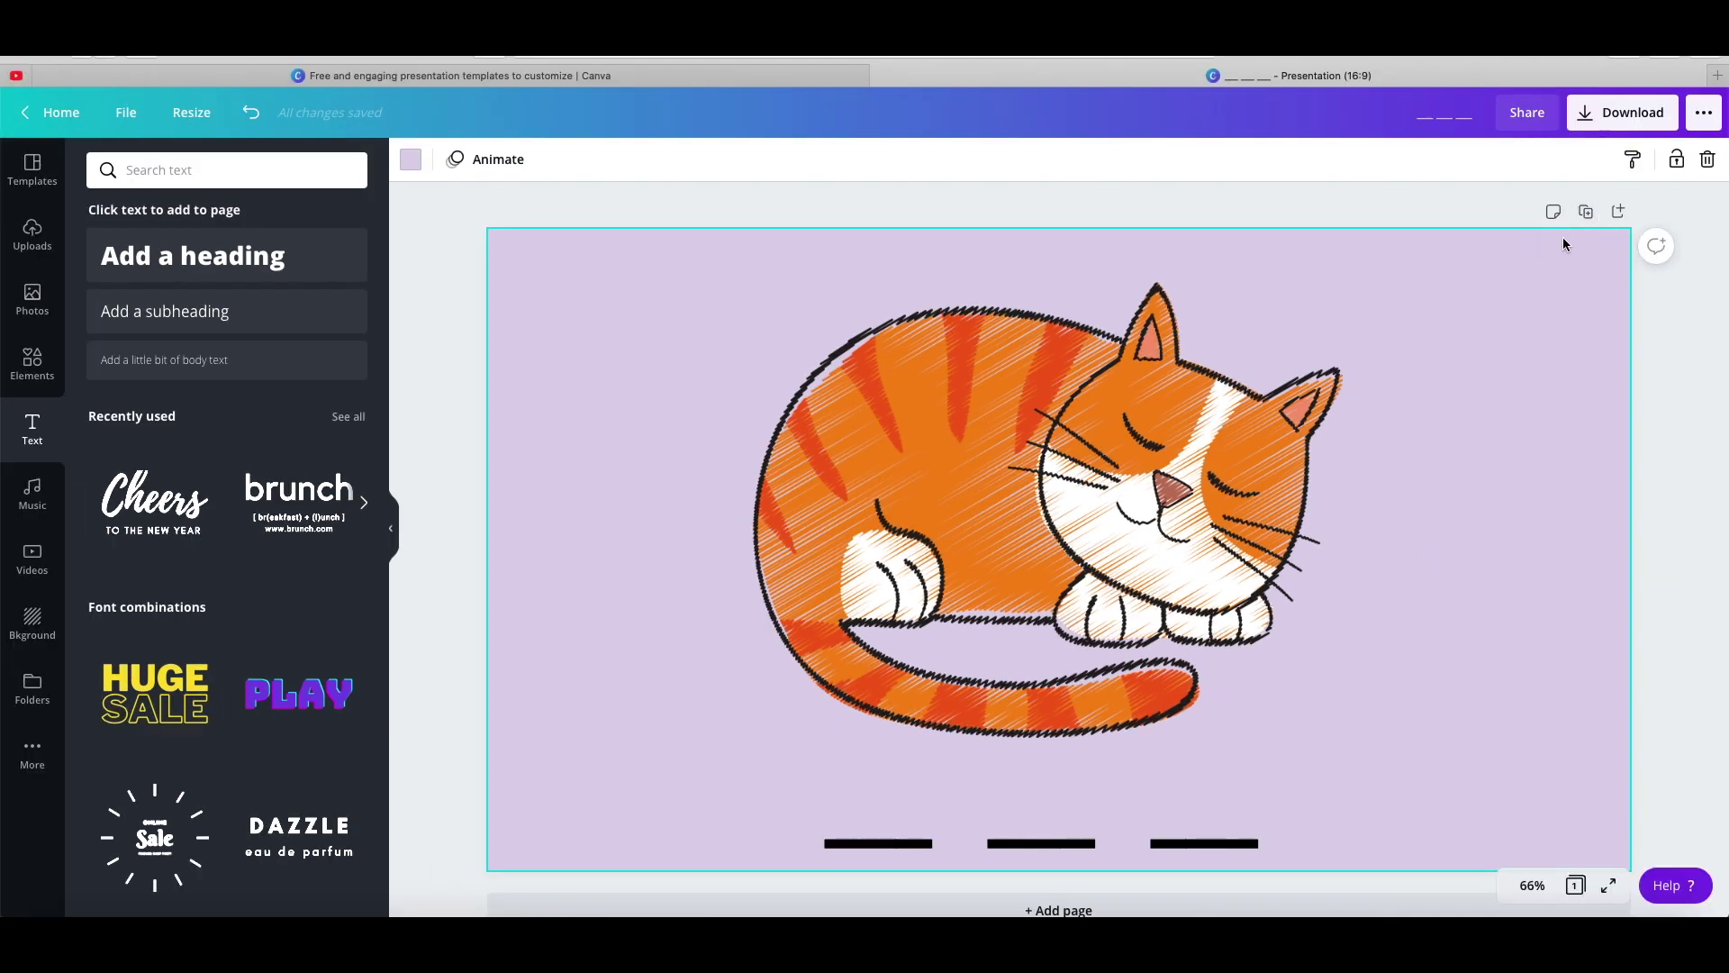
# Duplicate the cat page and delete the cat from the copy, keeping the three blanks
pyautogui.click(1588, 214)
pyautogui.click(1211, 487)
pyautogui.press('Delete')
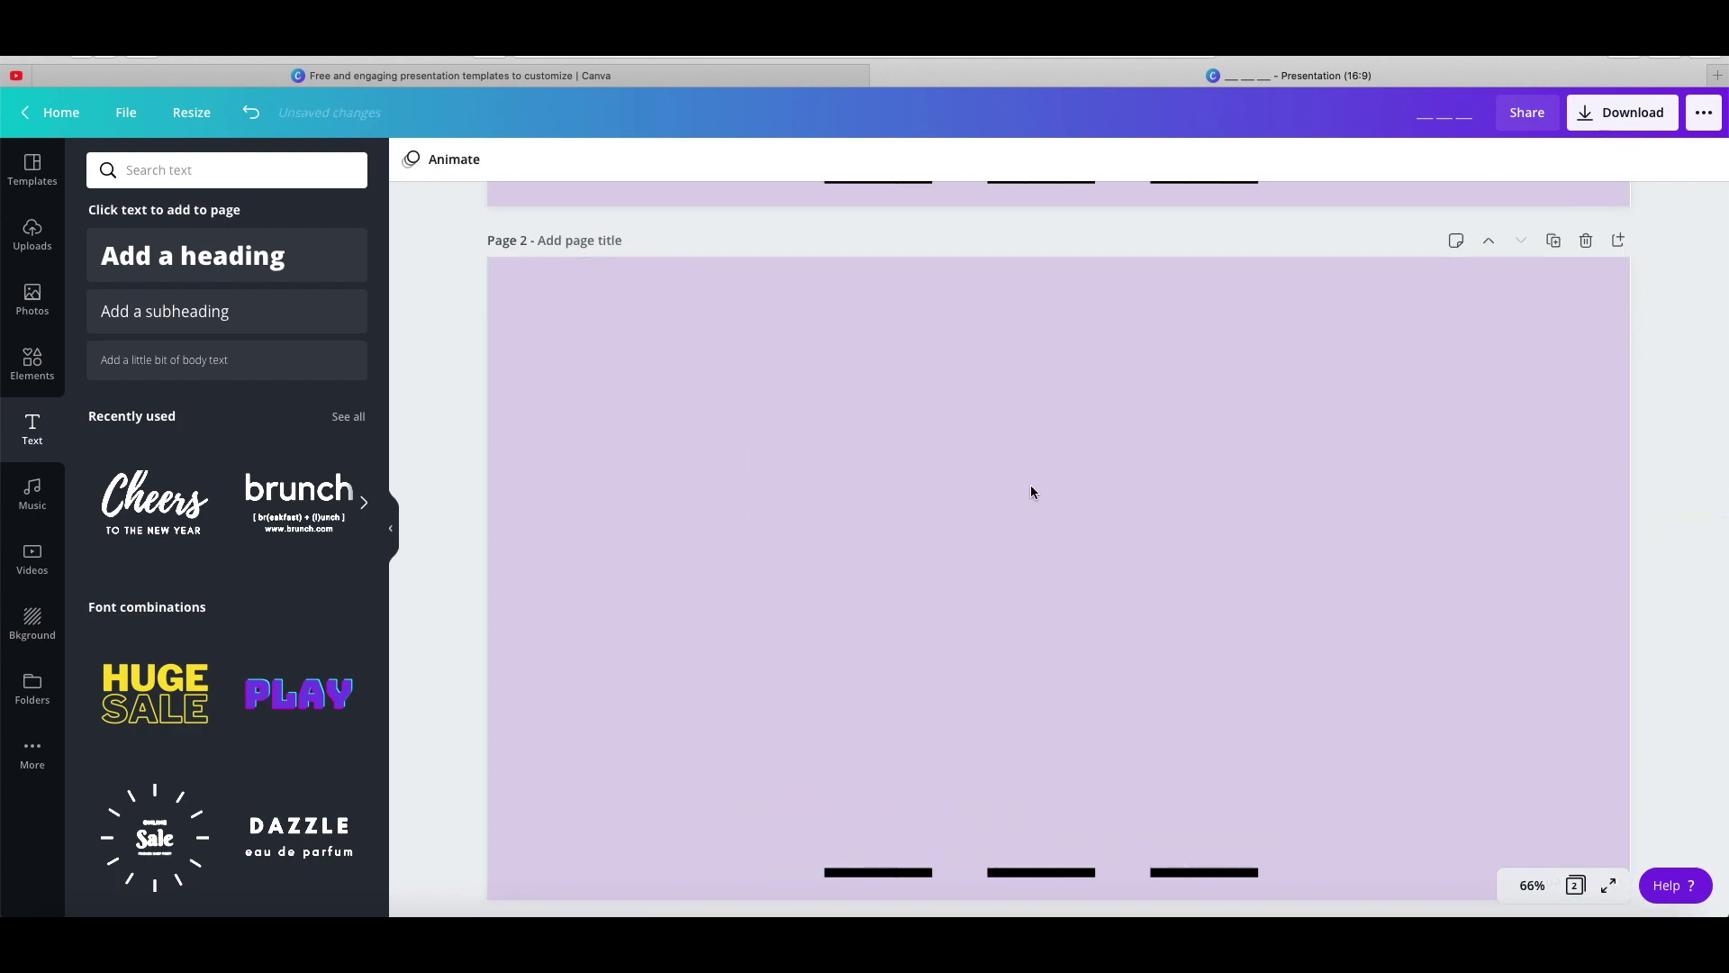
# Search the elements for "bat" and add the black bat with yellow eyes to page 2
pyautogui.click(33, 365)
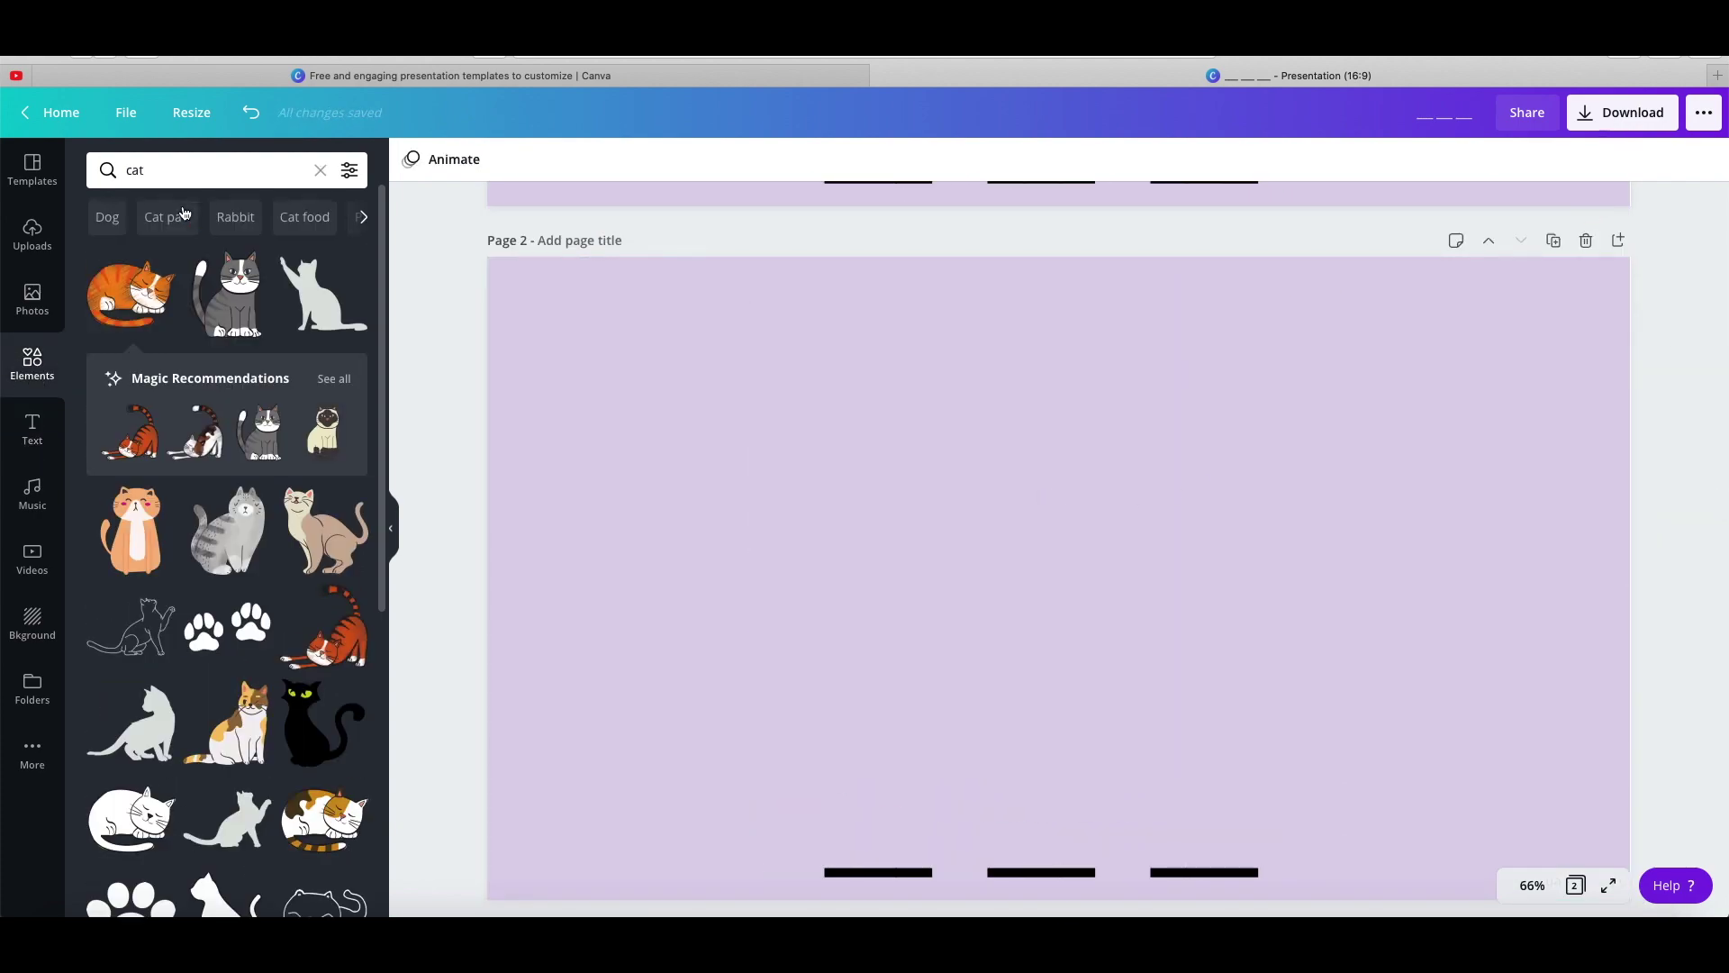
pyautogui.click(187, 179)
pyautogui.write('bat')
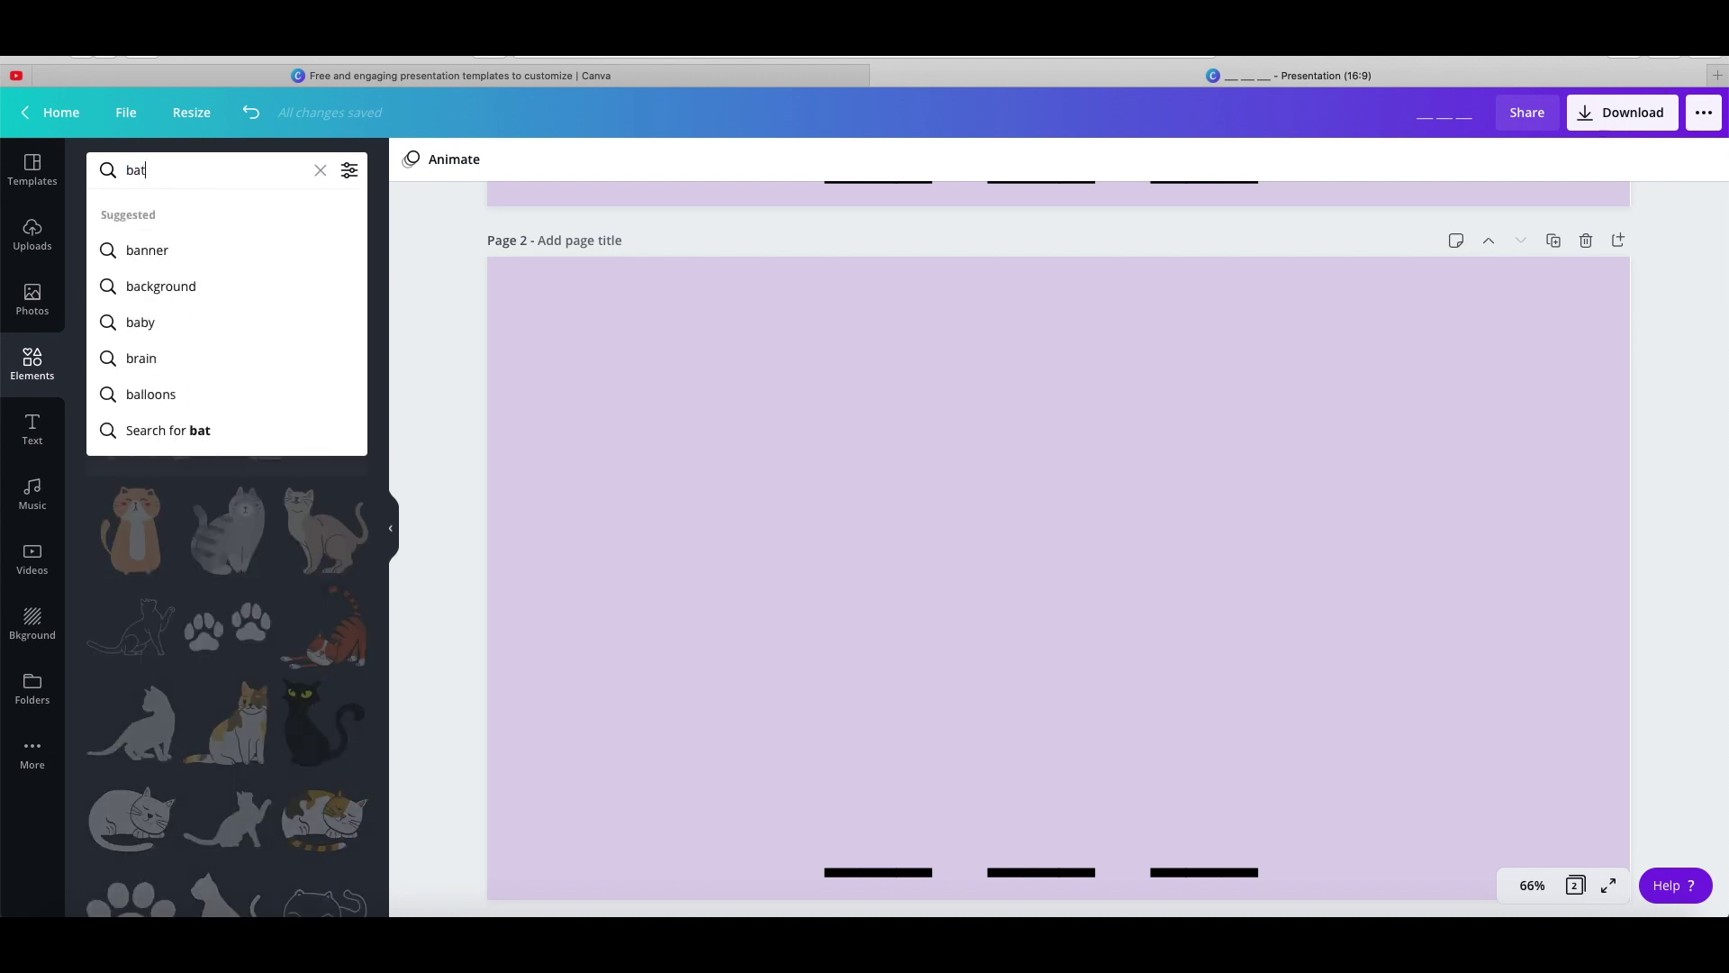
pyautogui.press('Return')
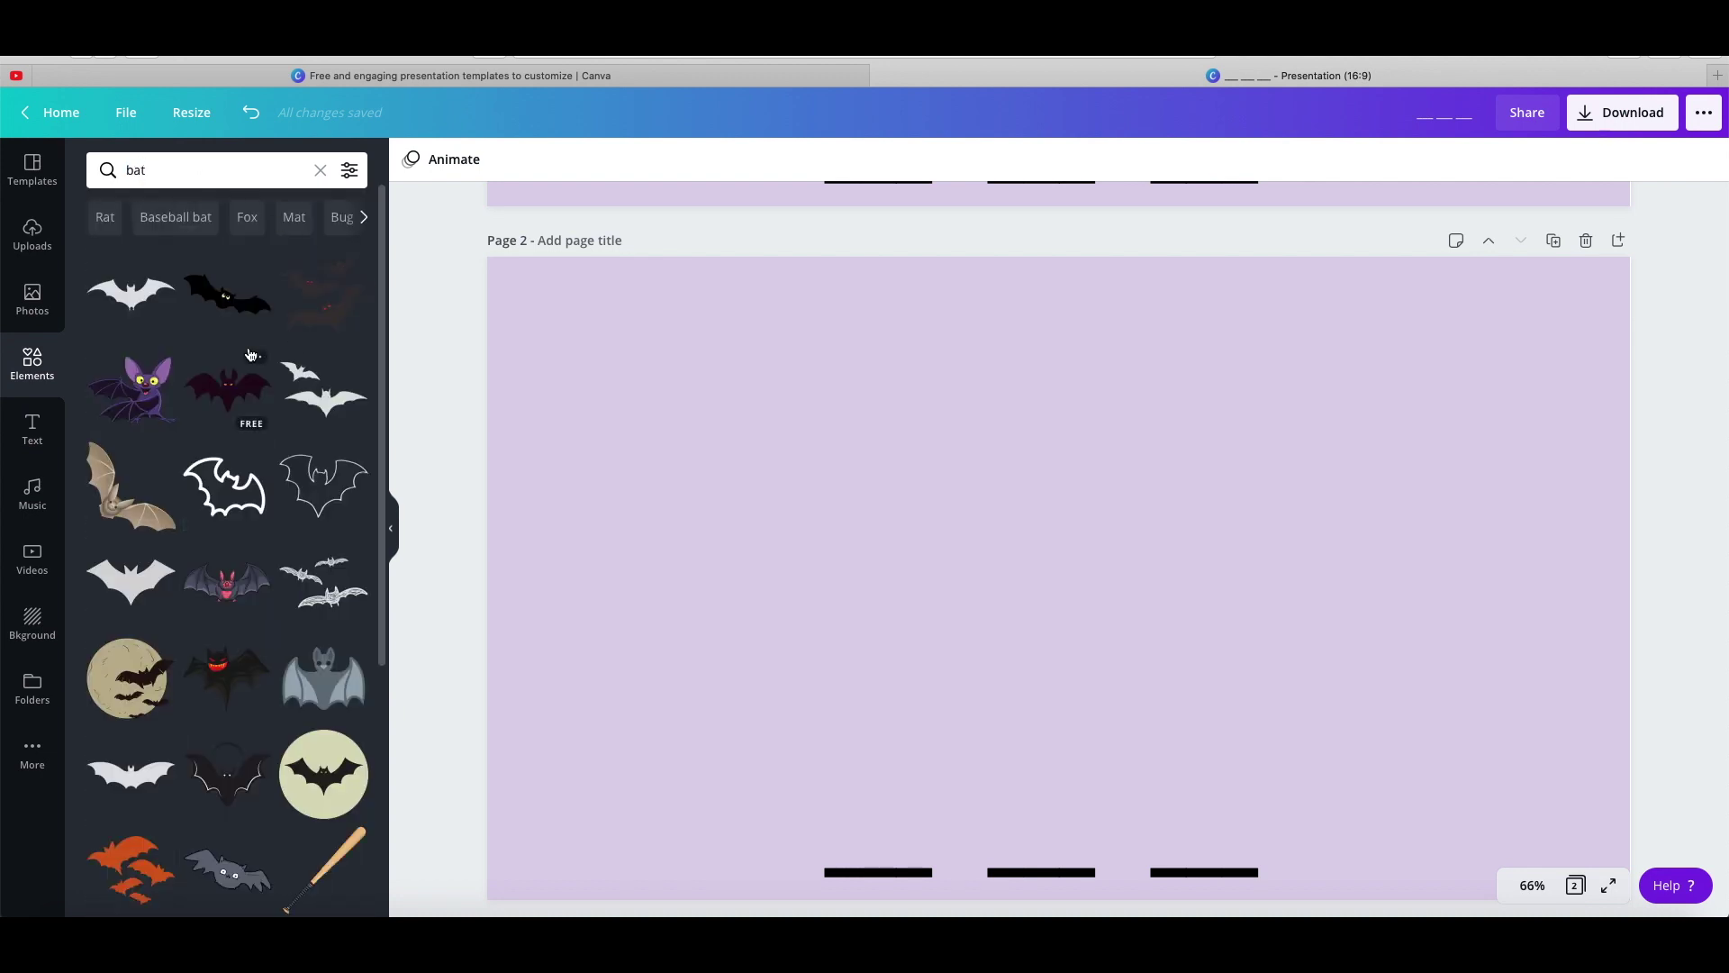
pyautogui.click(227, 293)
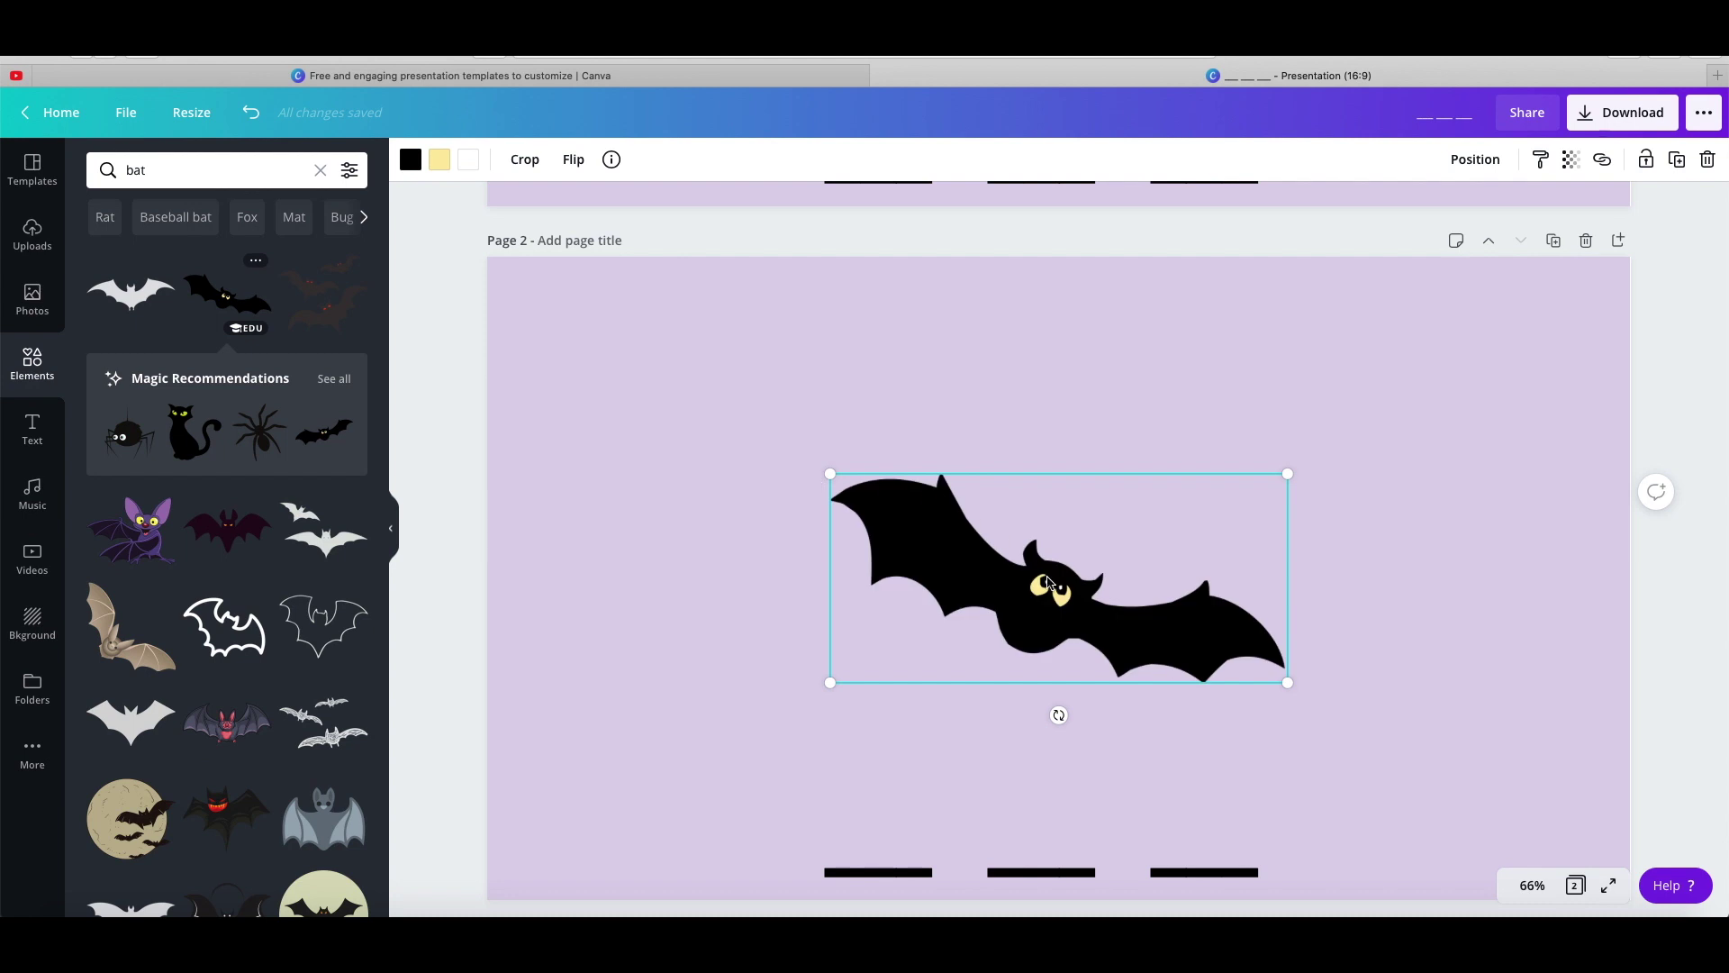
# Enlarge the bat to about 1,103 by 505 and place it in the middle of page 2 above the blanks
pyautogui.moveTo(1051, 583); pyautogui.dragTo(963, 461)
pyautogui.moveTo(1197, 560); pyautogui.dragTo(1363, 702)
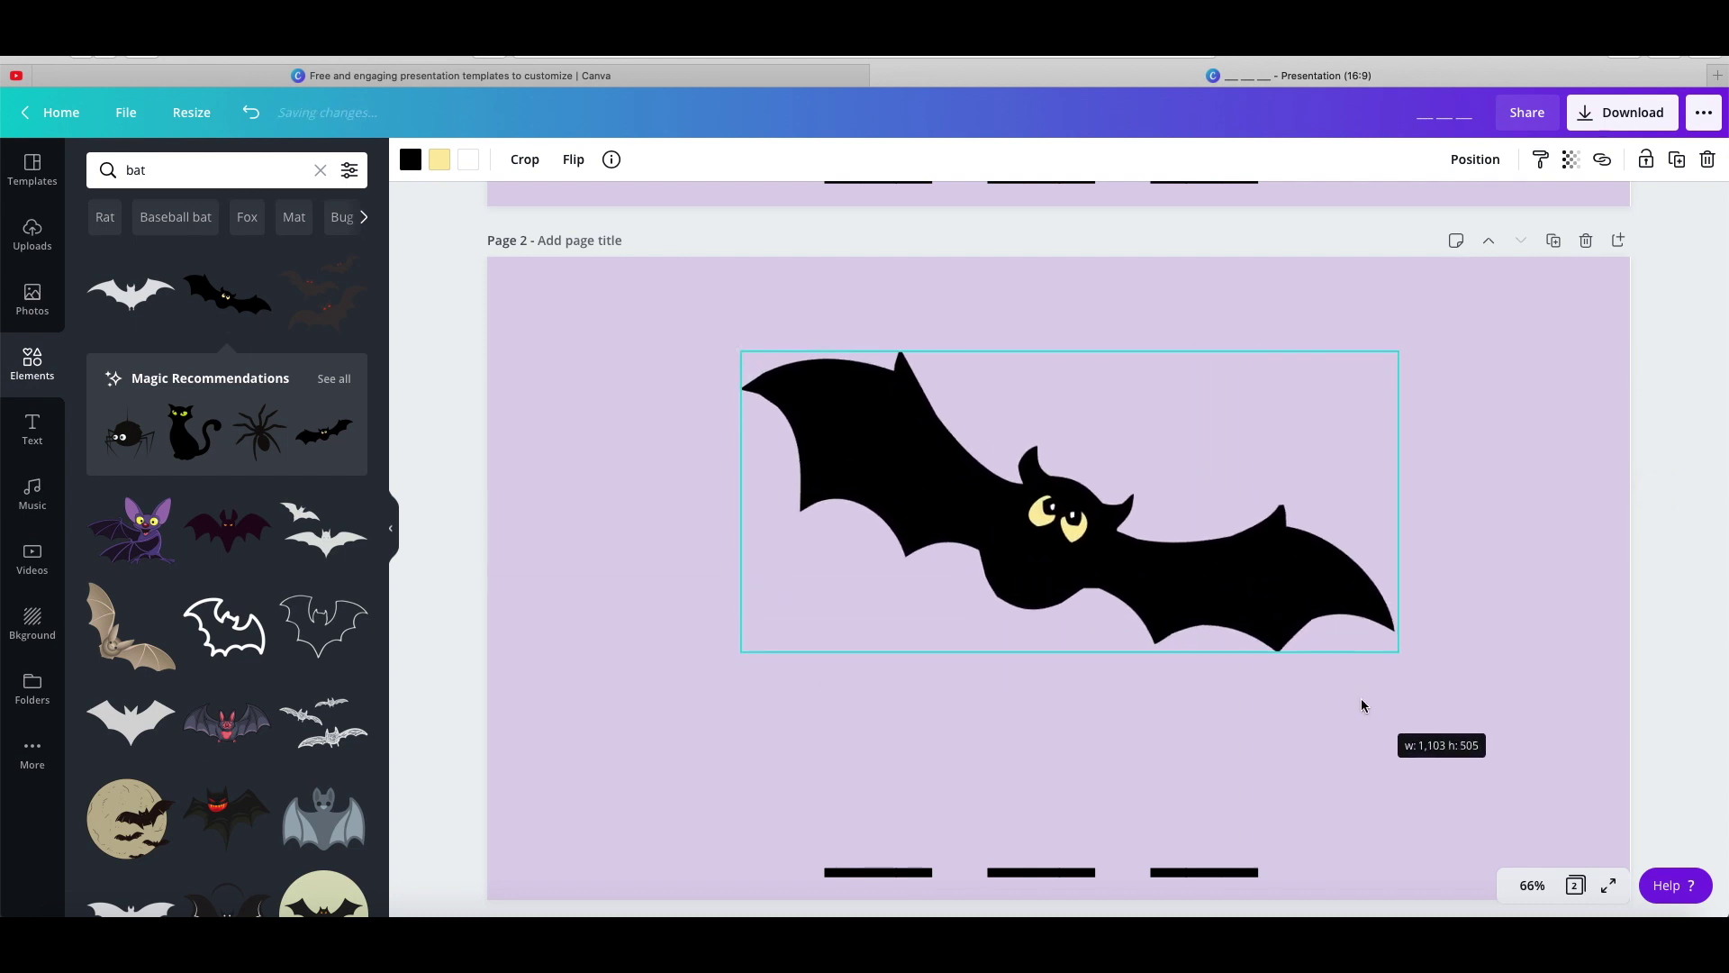
pyautogui.moveTo(1262, 610); pyautogui.dragTo(1267, 630)
pyautogui.click(1496, 594)
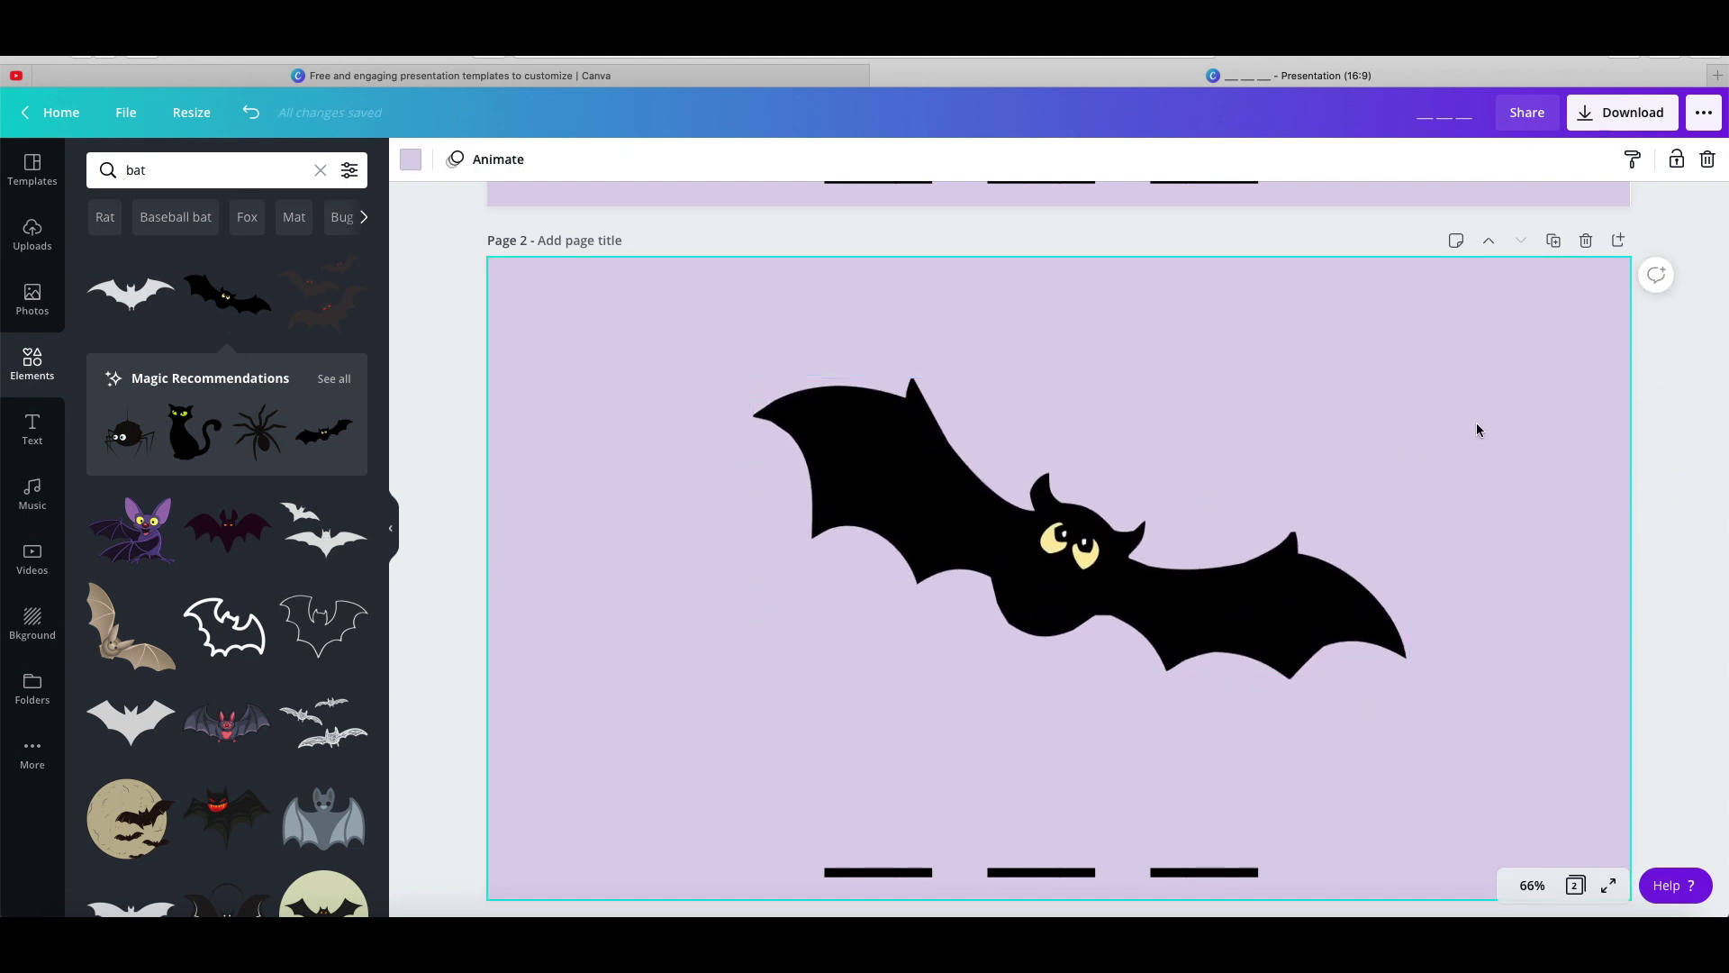
# Open the download options for the presentation
pyautogui.click(1590, 118)
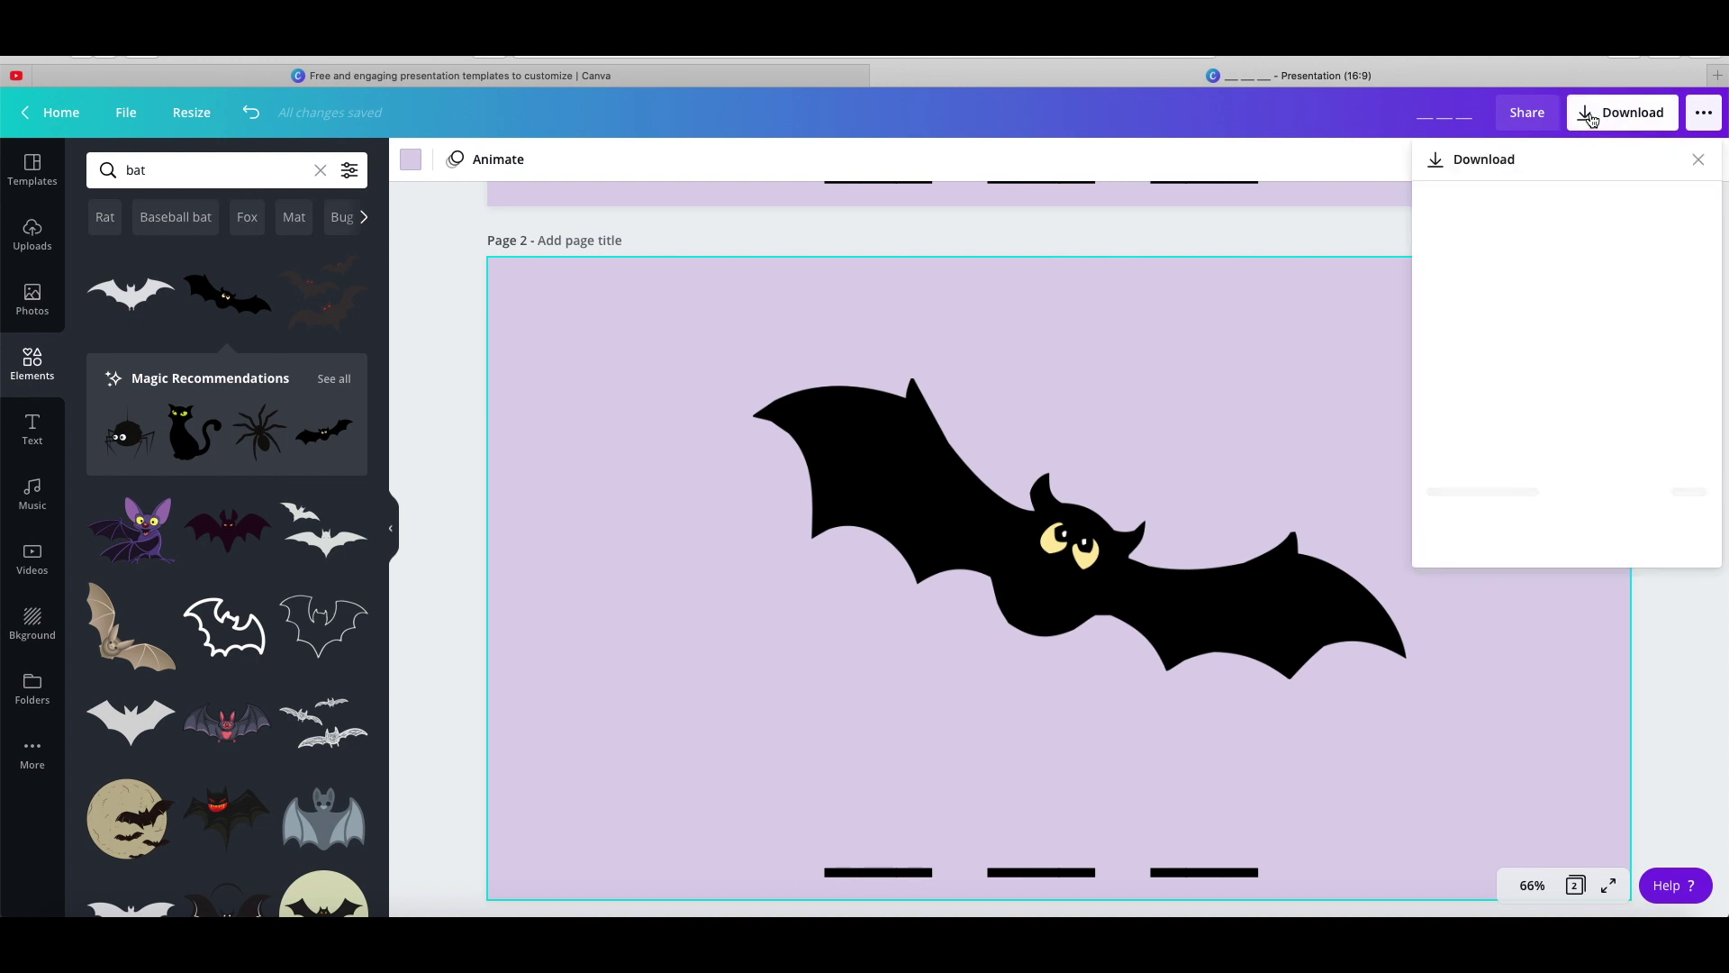
pyautogui.click(1617, 252)
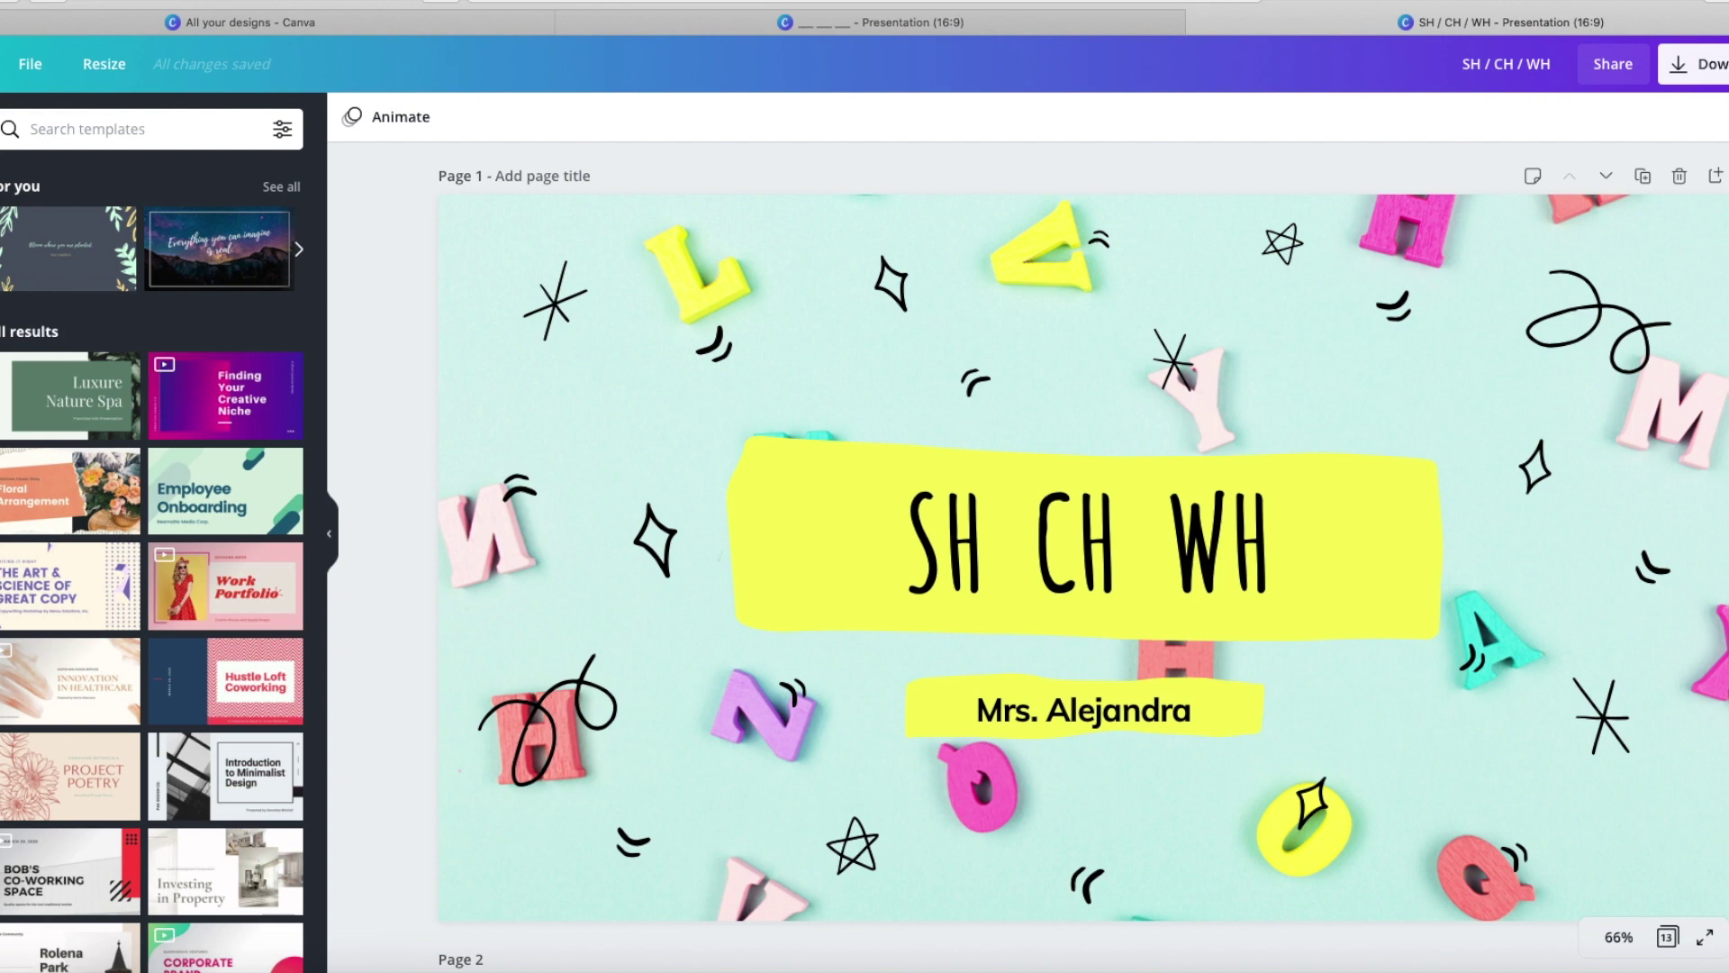
# Look through the SH / CH / WH presentation's title page and its picture pages with missing first letters
pyautogui.scroll(-10, 1081, 541)
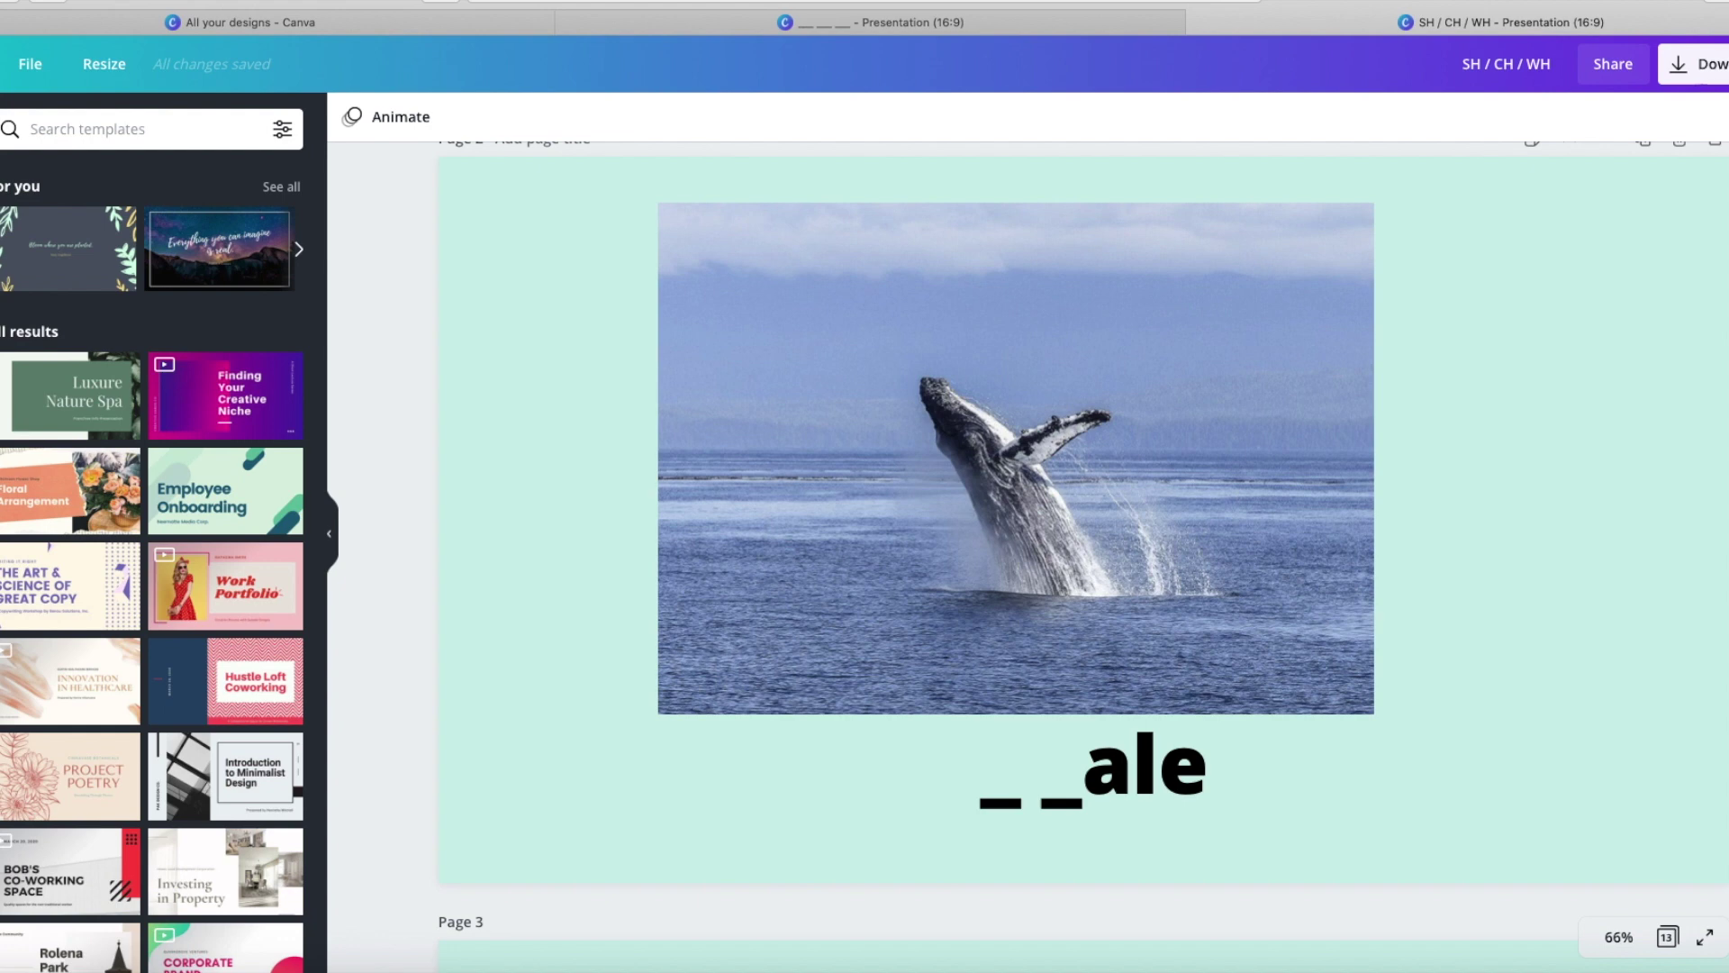
pyautogui.scroll(-10, 1081, 541)
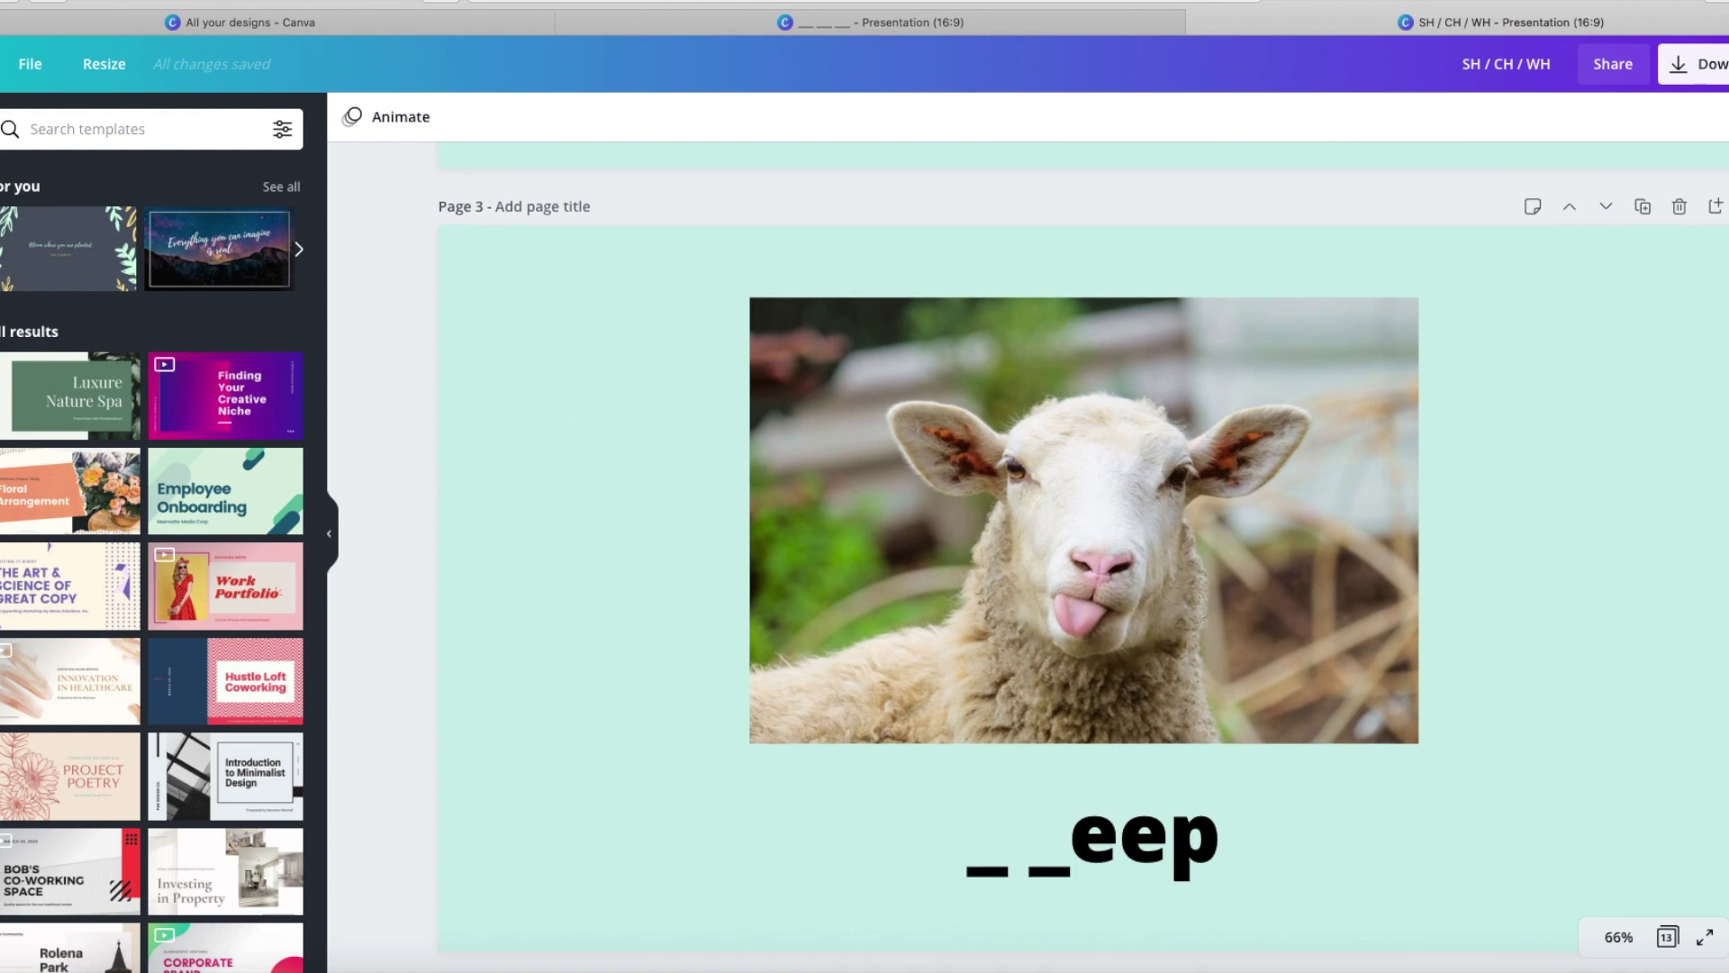
pyautogui.scroll(-10, 1081, 540)
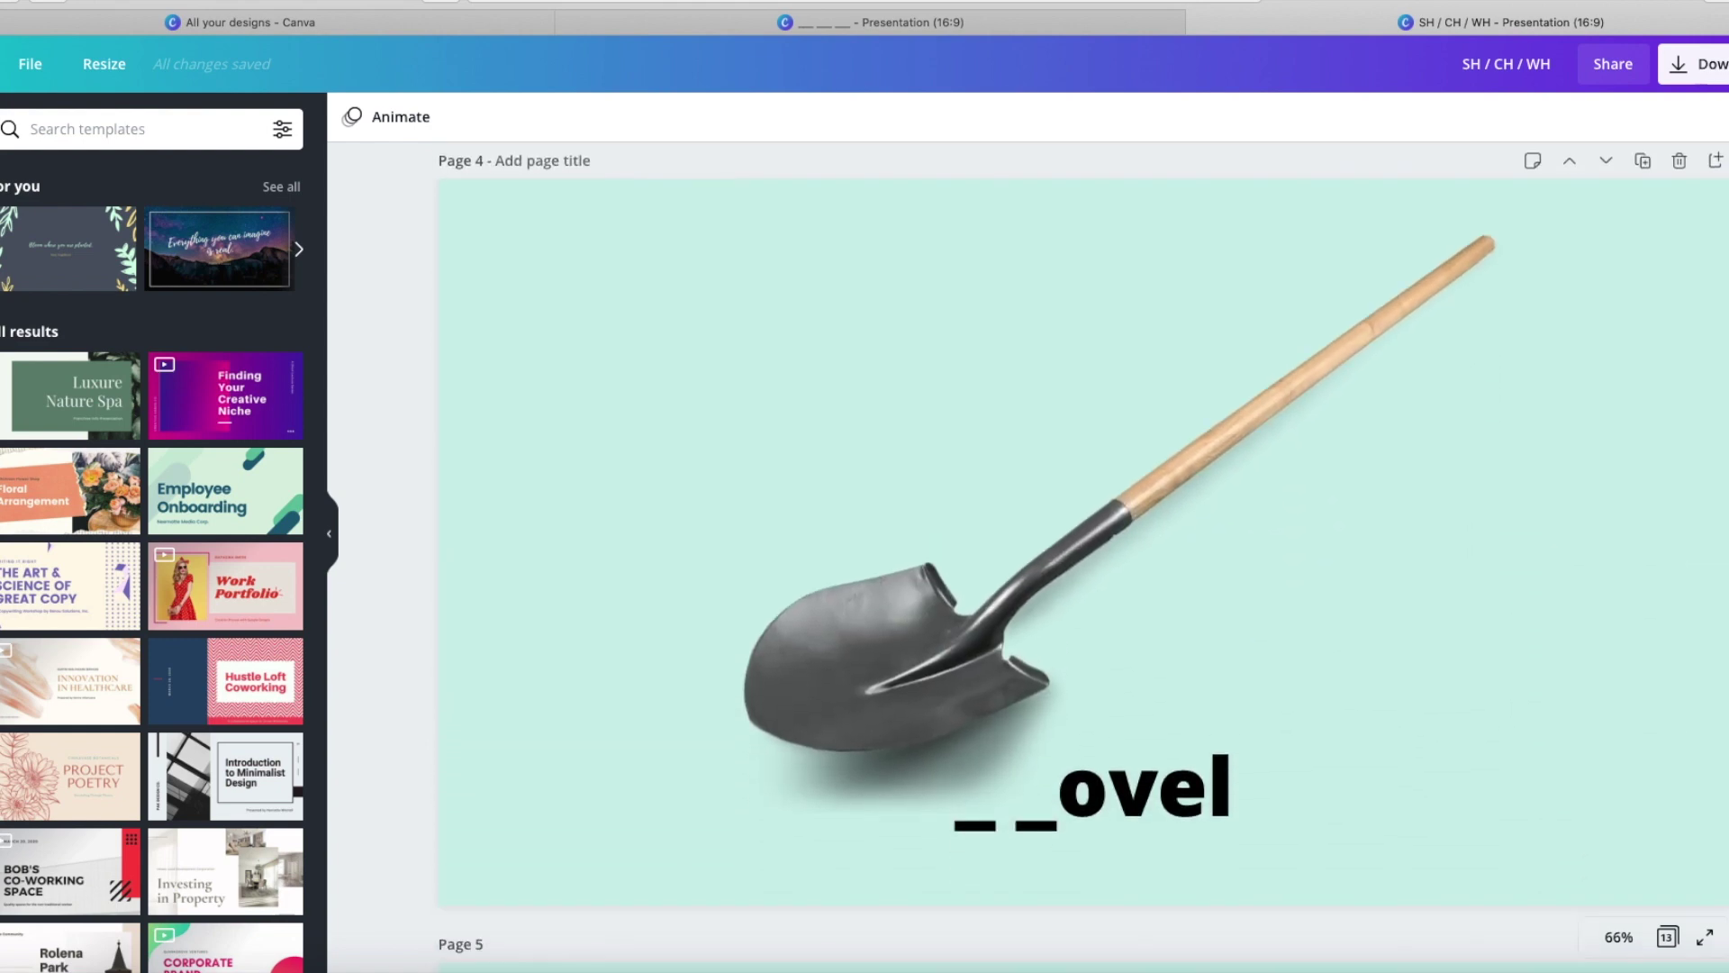
pyautogui.scroll(-10, 1081, 541)
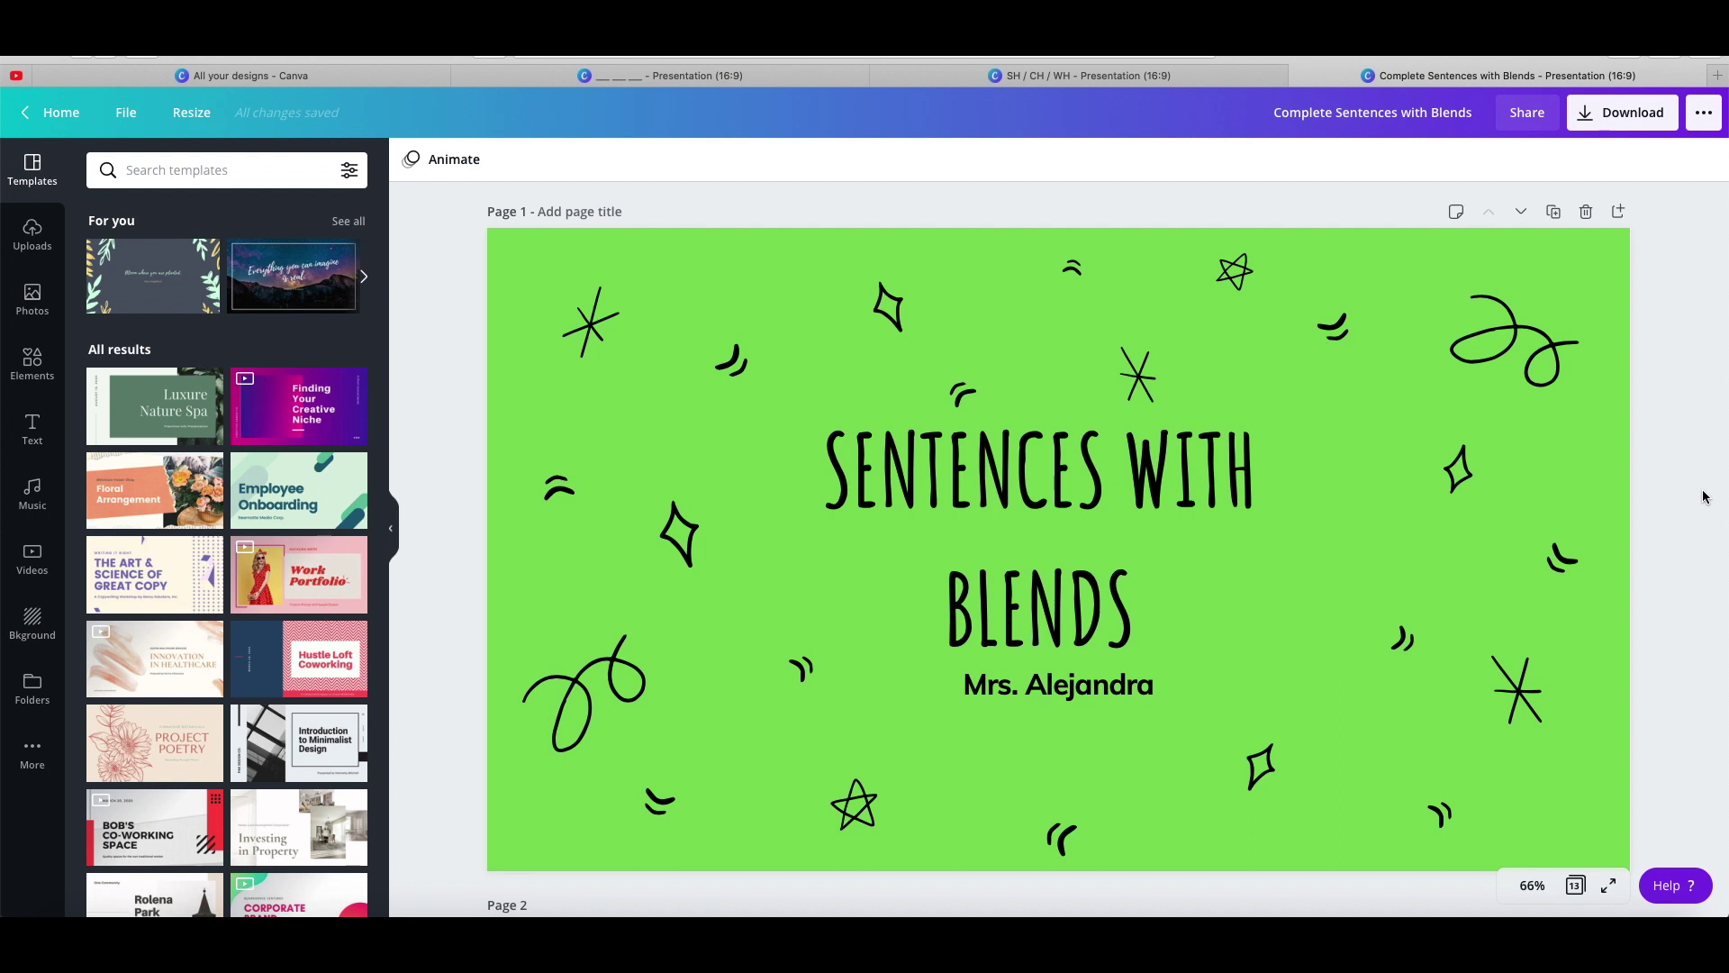
# Review the Complete Sentences with Blends presentation's title page and its first fill-in sentence with blend choices
pyautogui.scroll(-7, 1702, 496)
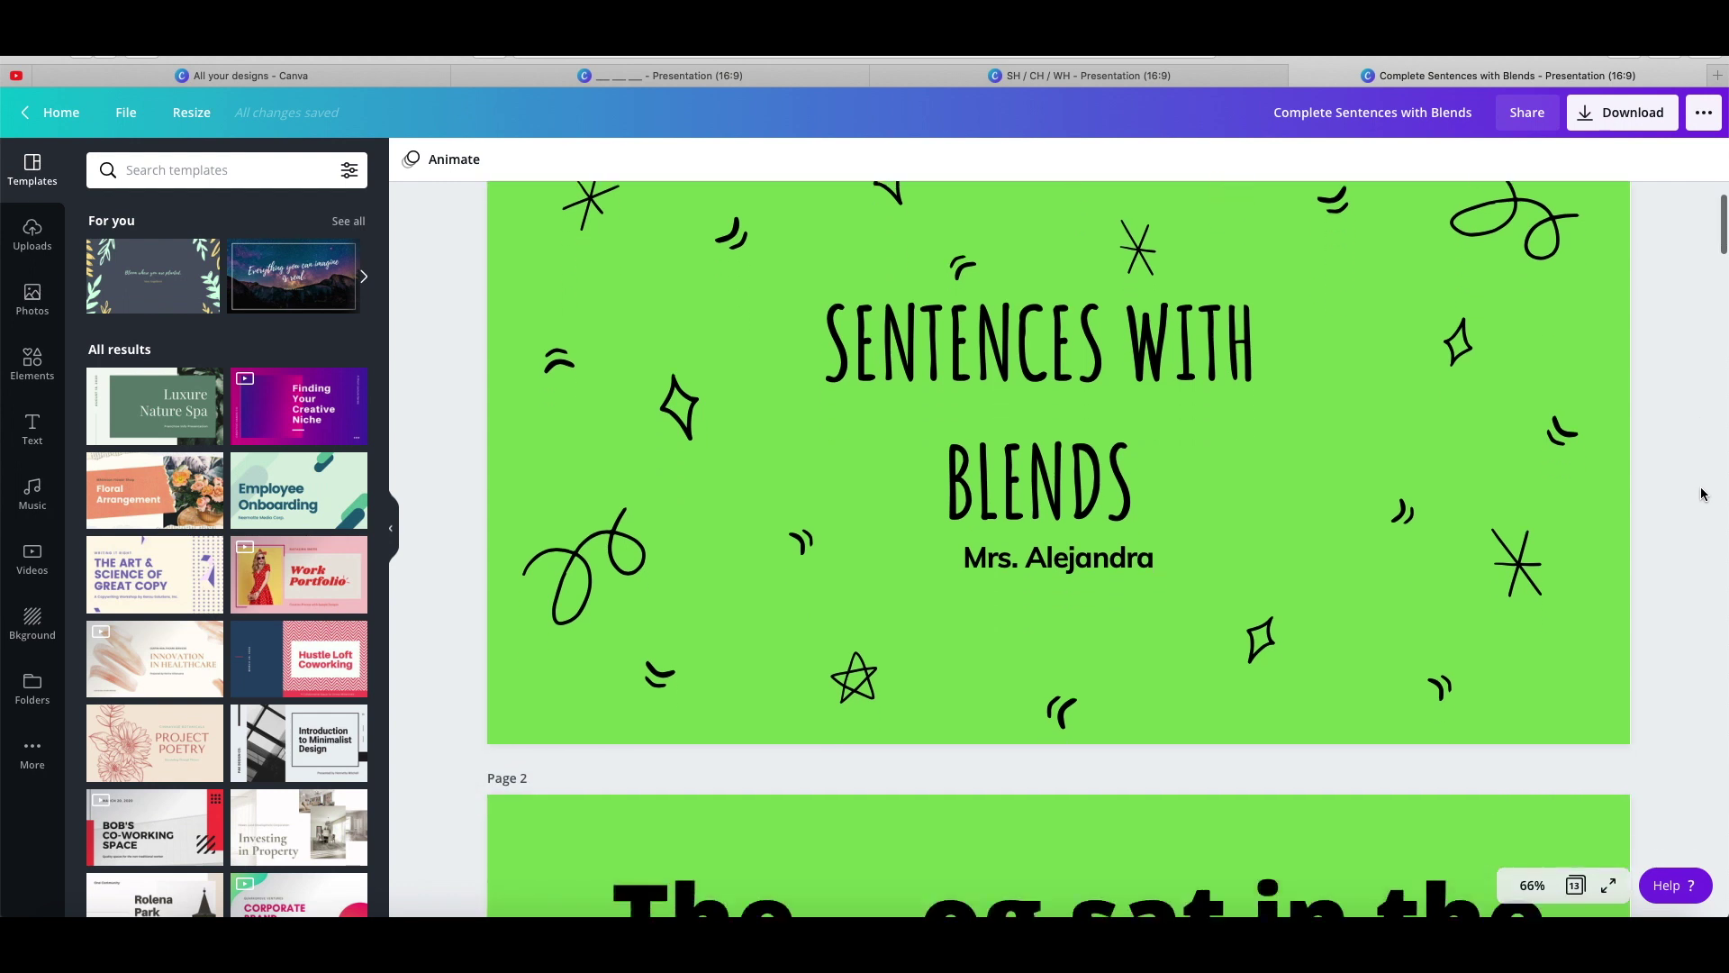
pyautogui.scroll(-1, 1702, 496)
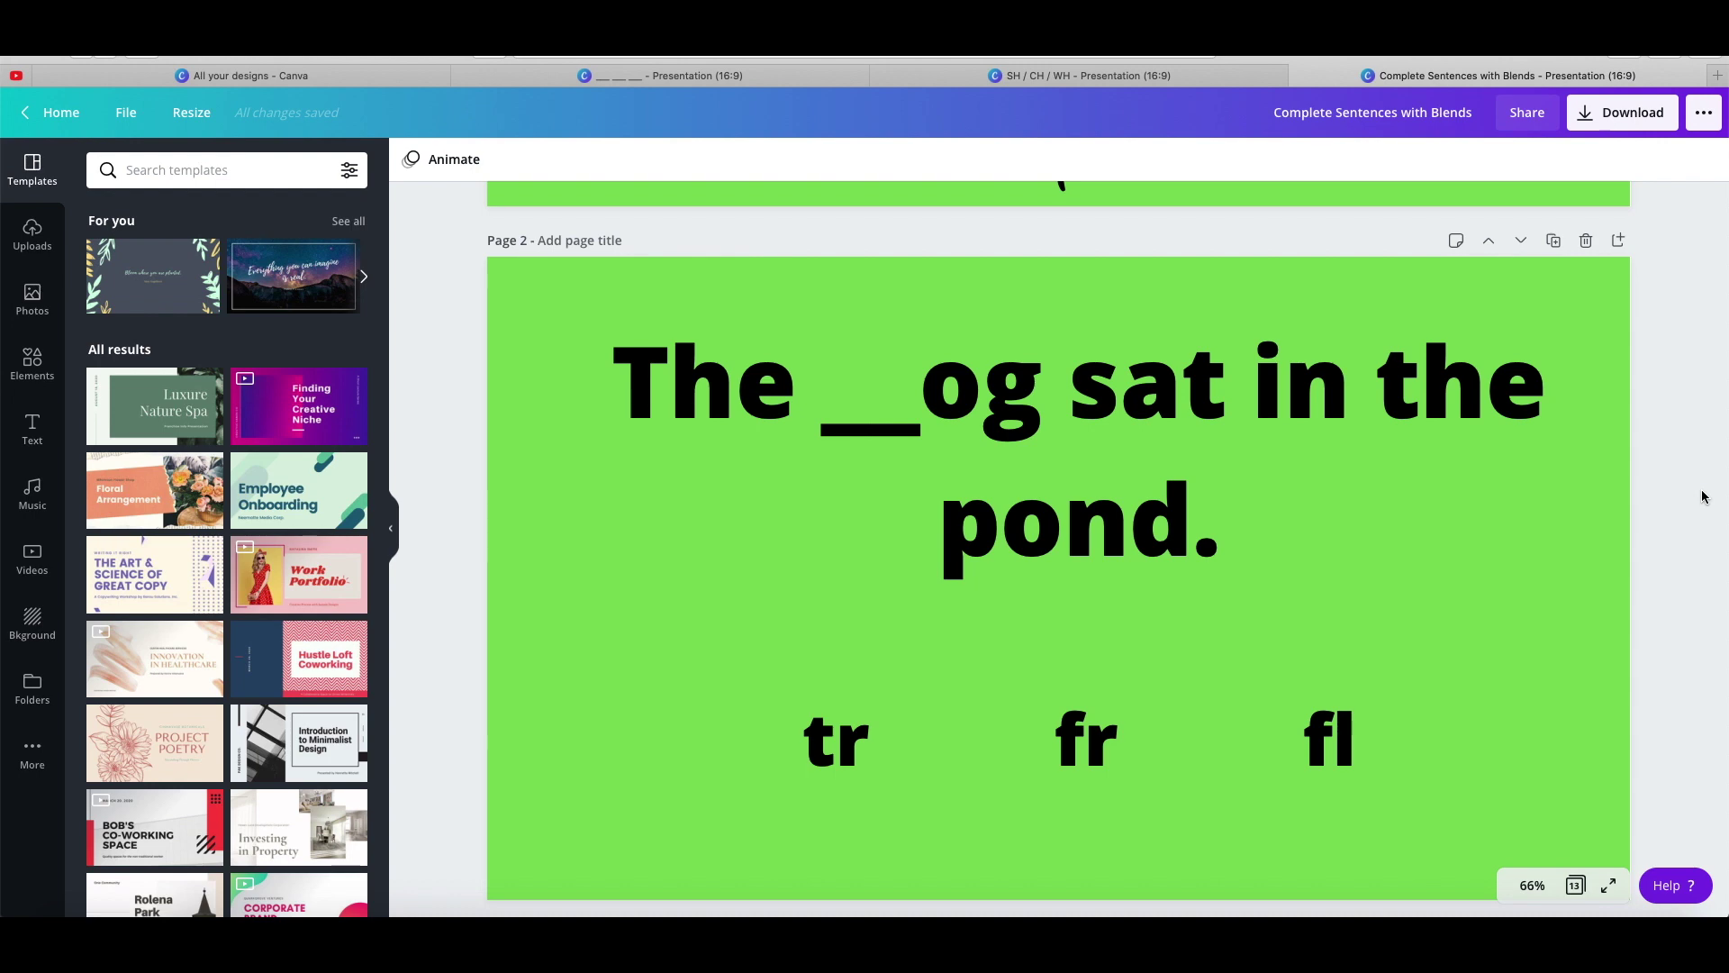
pyautogui.scroll(10, 1702, 497)
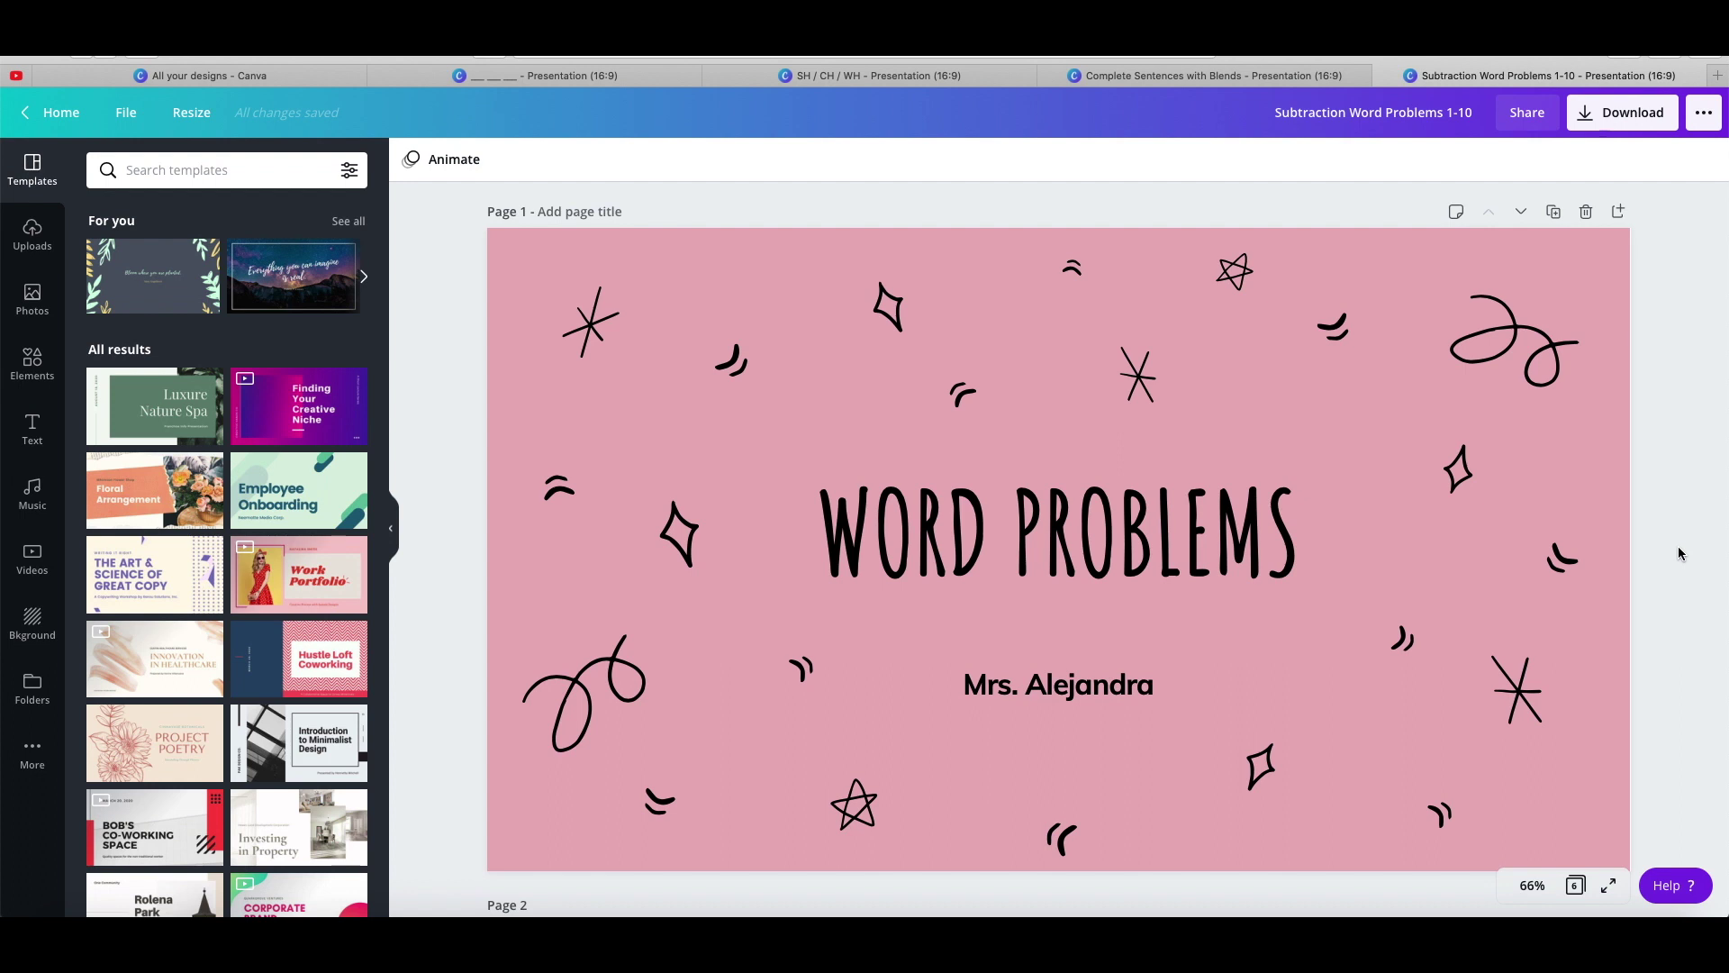
# Look through the Subtraction Word Problems 1-10 presentation, examining the illustrated cat toys and dog balls problems
pyautogui.scroll(-8, 1680, 553)
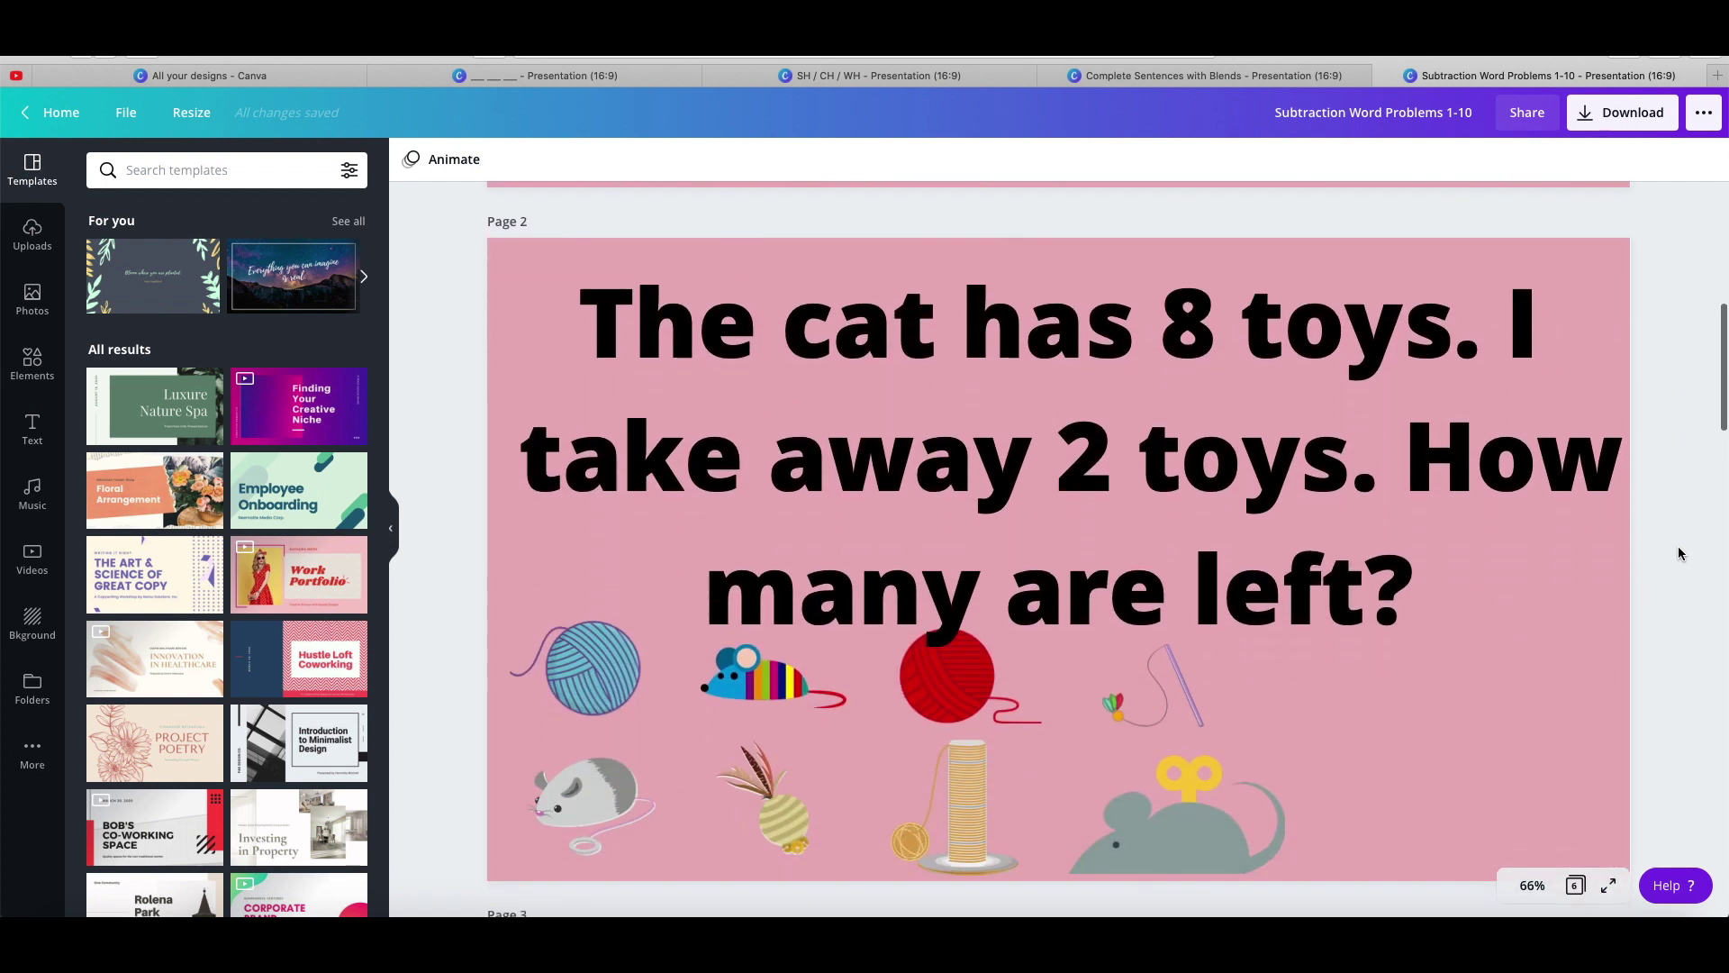
pyautogui.scroll(-1, 1679, 553)
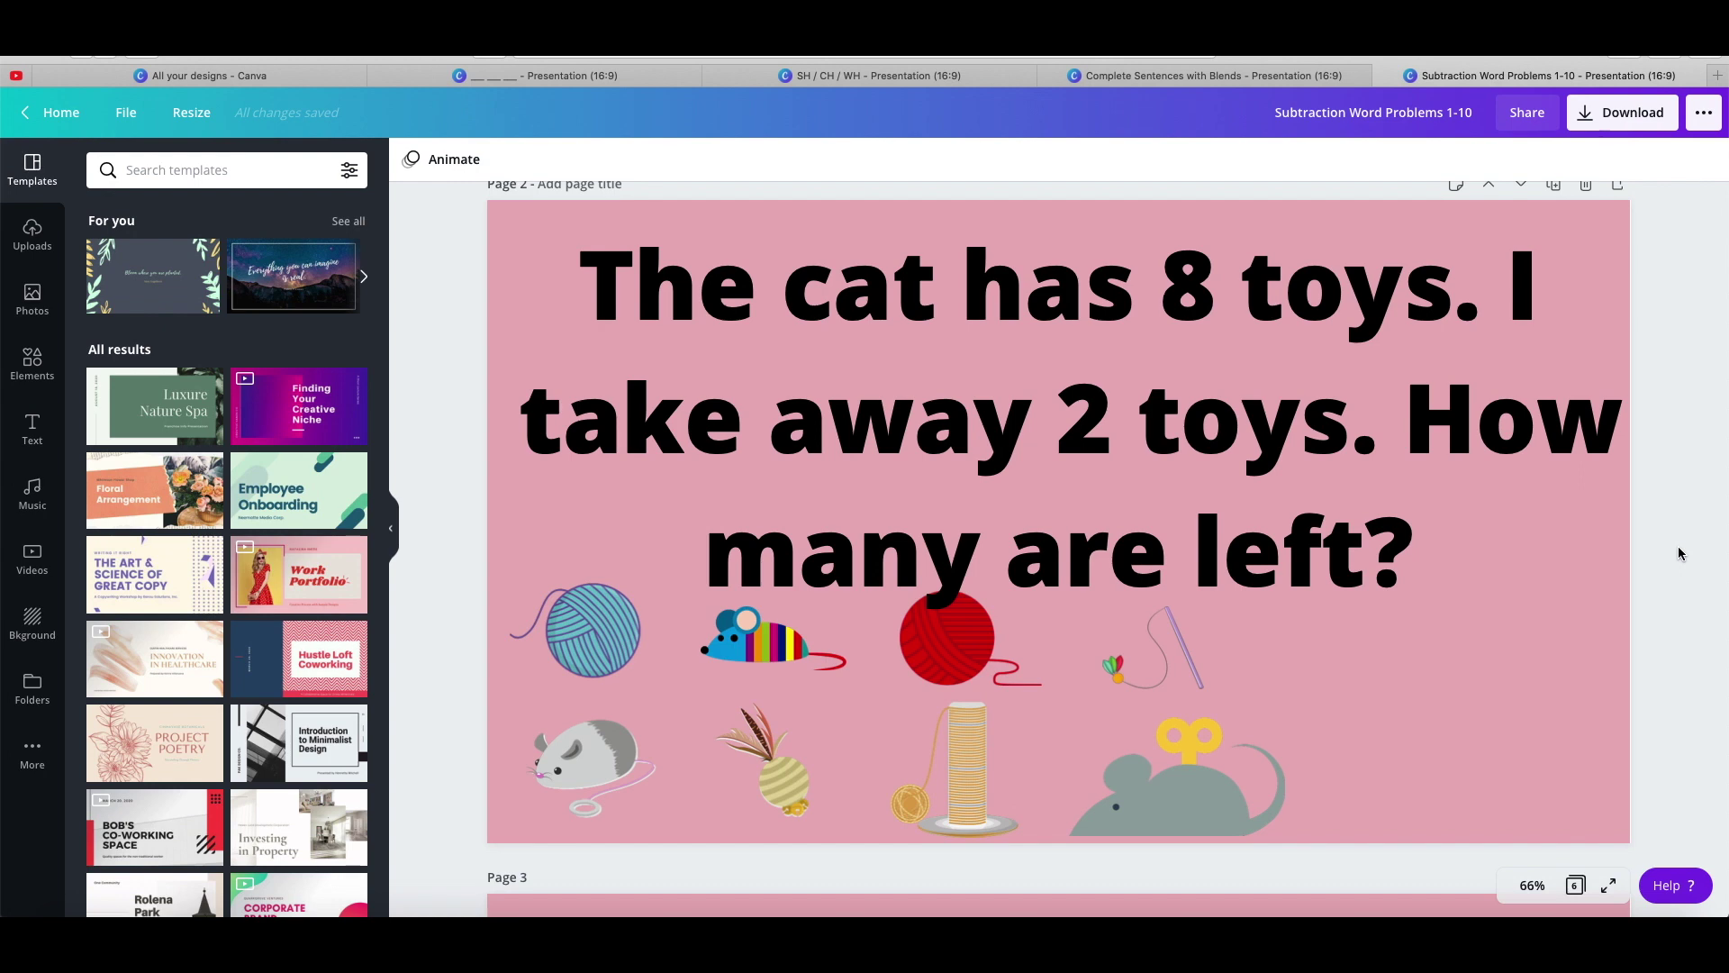
pyautogui.scroll(-5, 1678, 553)
pyautogui.scroll(-4, 1679, 553)
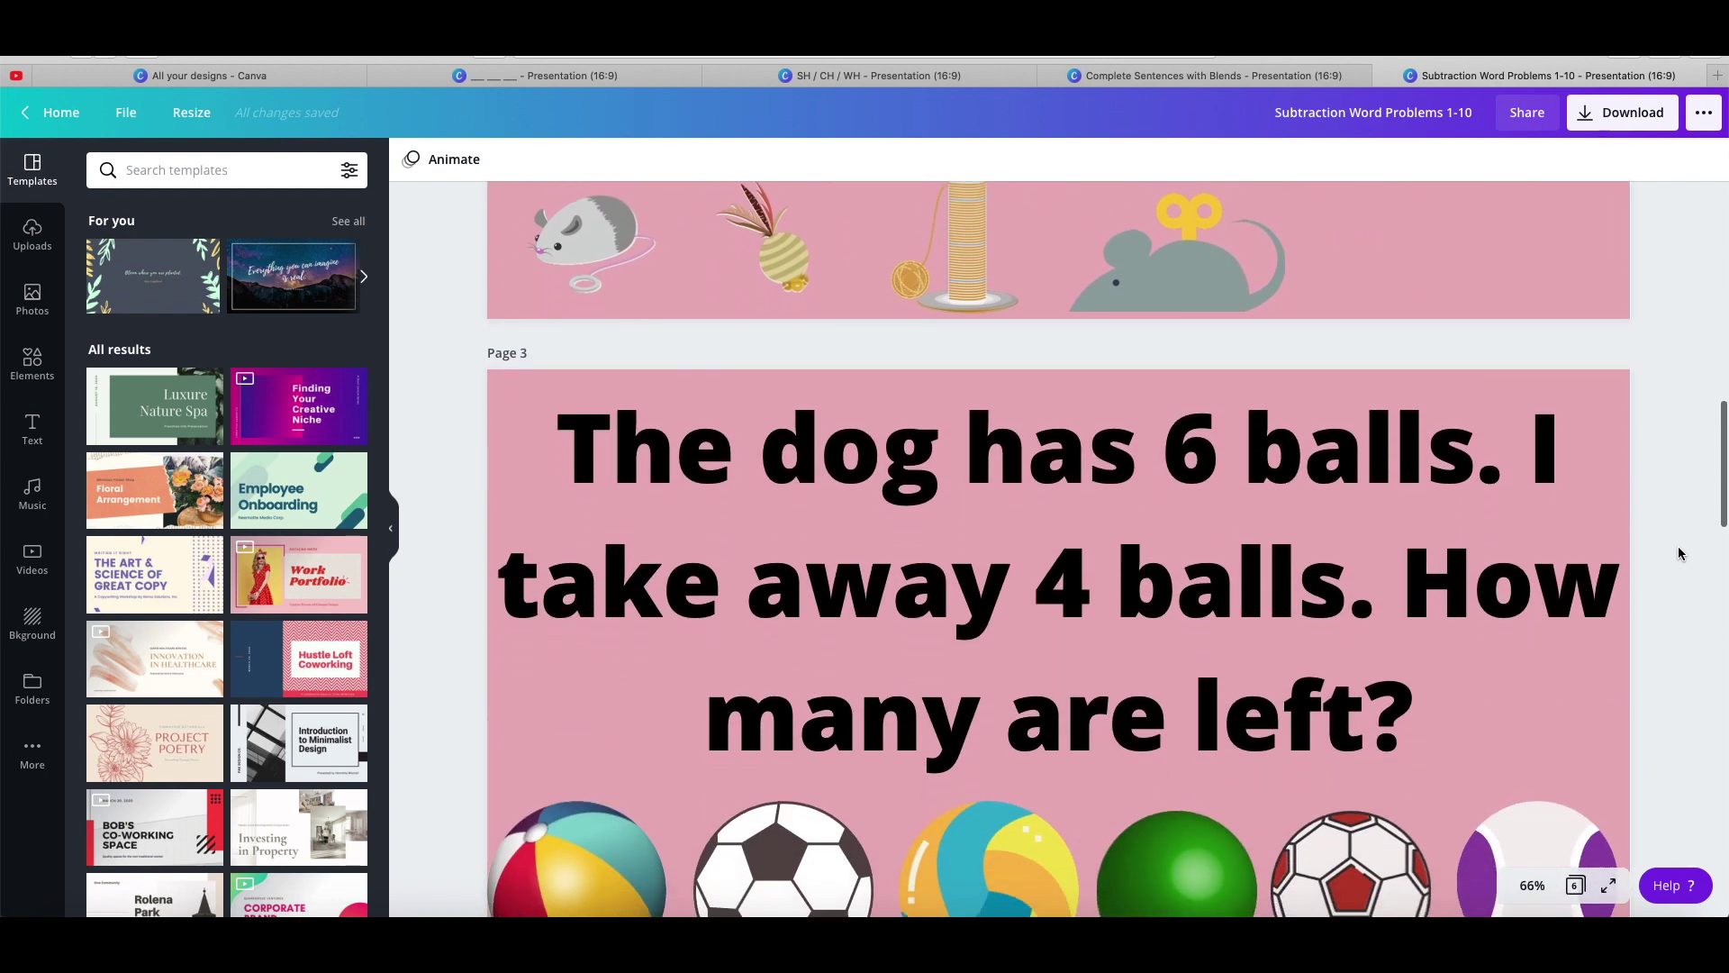
pyautogui.scroll(-9, 1679, 553)
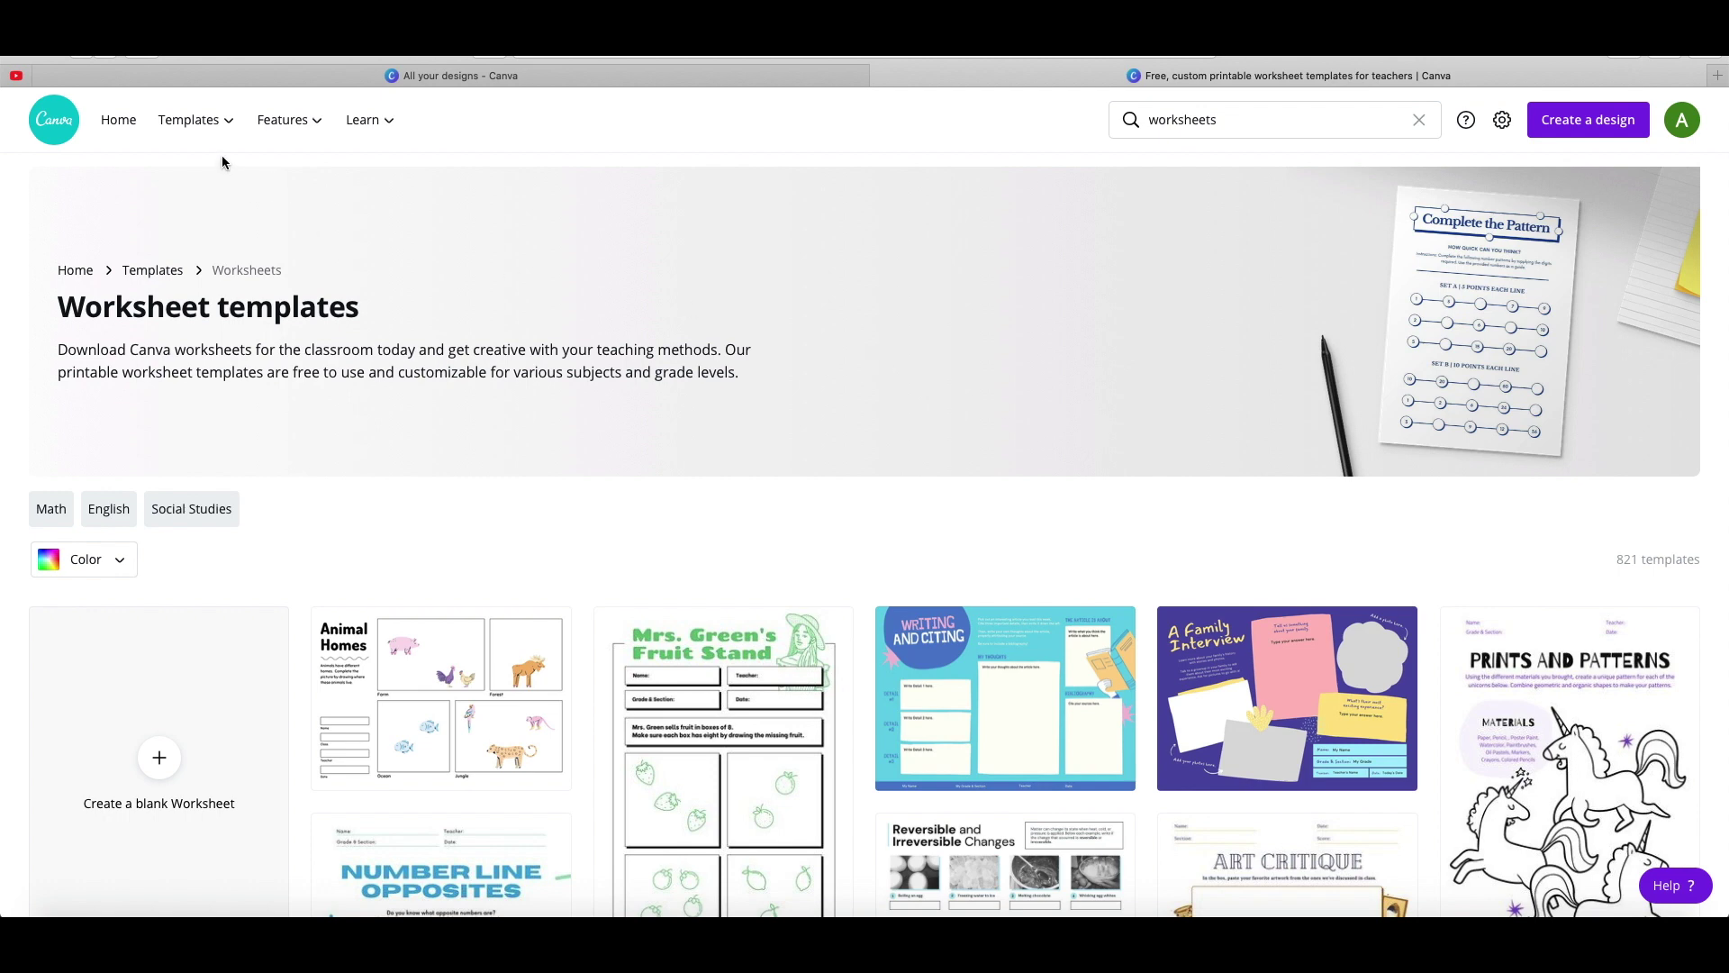
# Browse the worksheet templates, looking over the math, spelling, art and classroom rules designs
pyautogui.moveTo(219, 137)
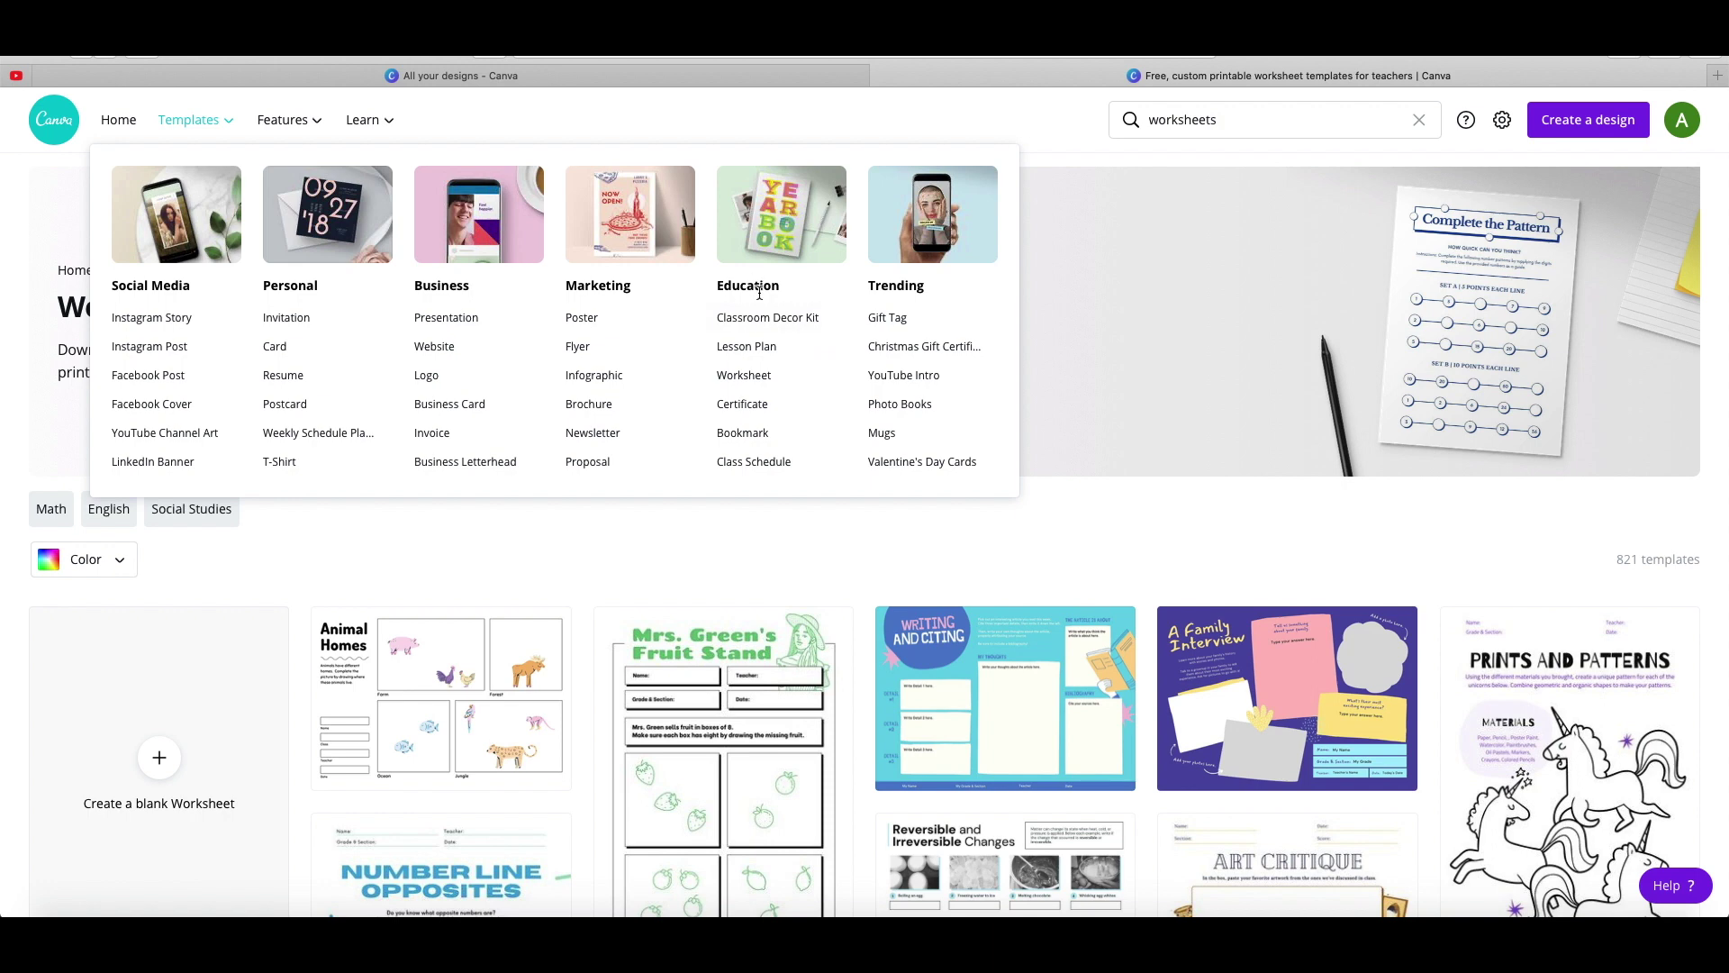
pyautogui.scroll(-5, 753, 515)
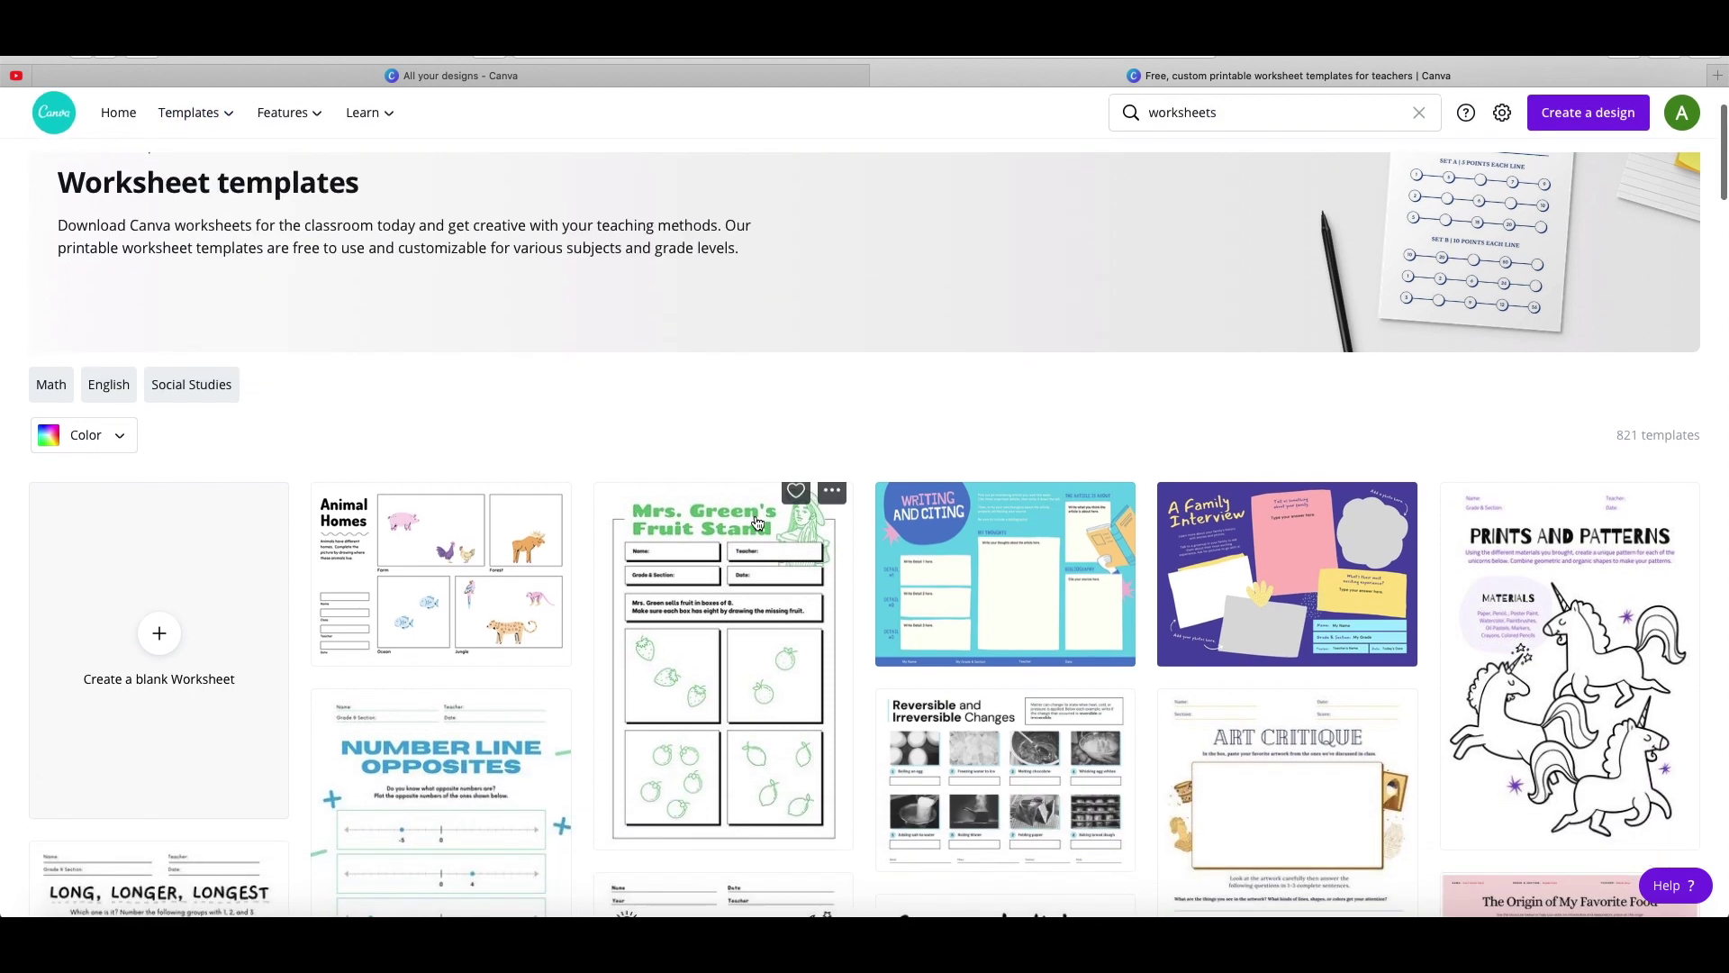
pyautogui.scroll(-5, 756, 545)
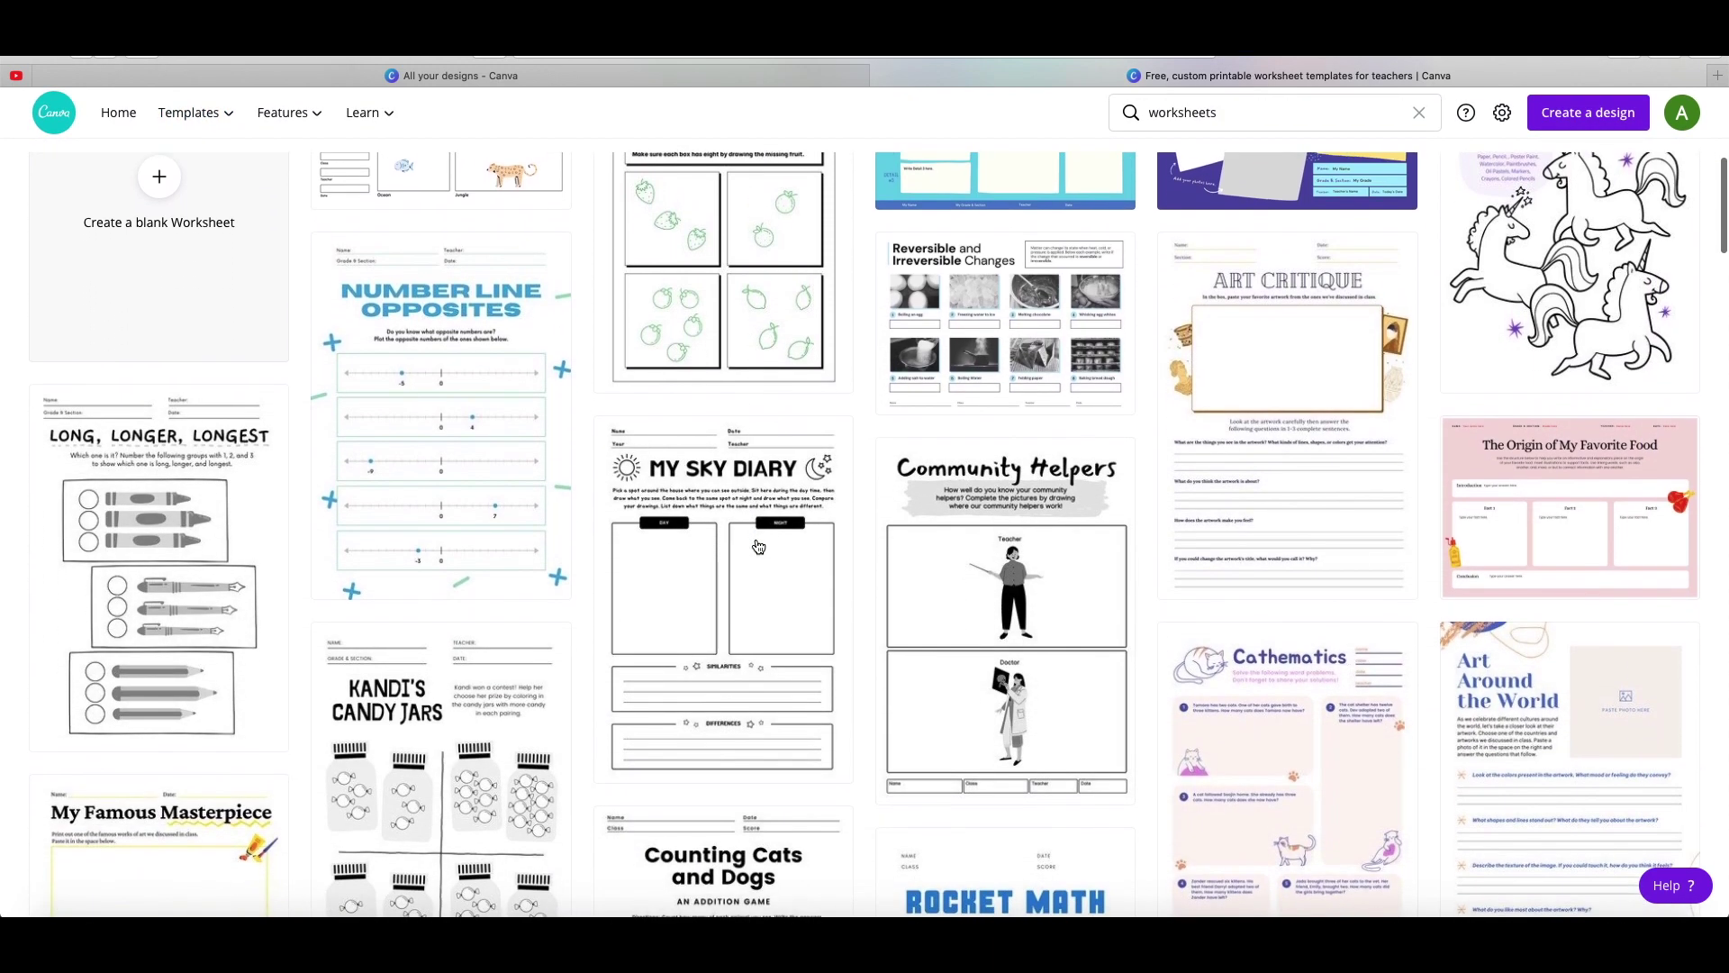
pyautogui.scroll(-1, 761, 548)
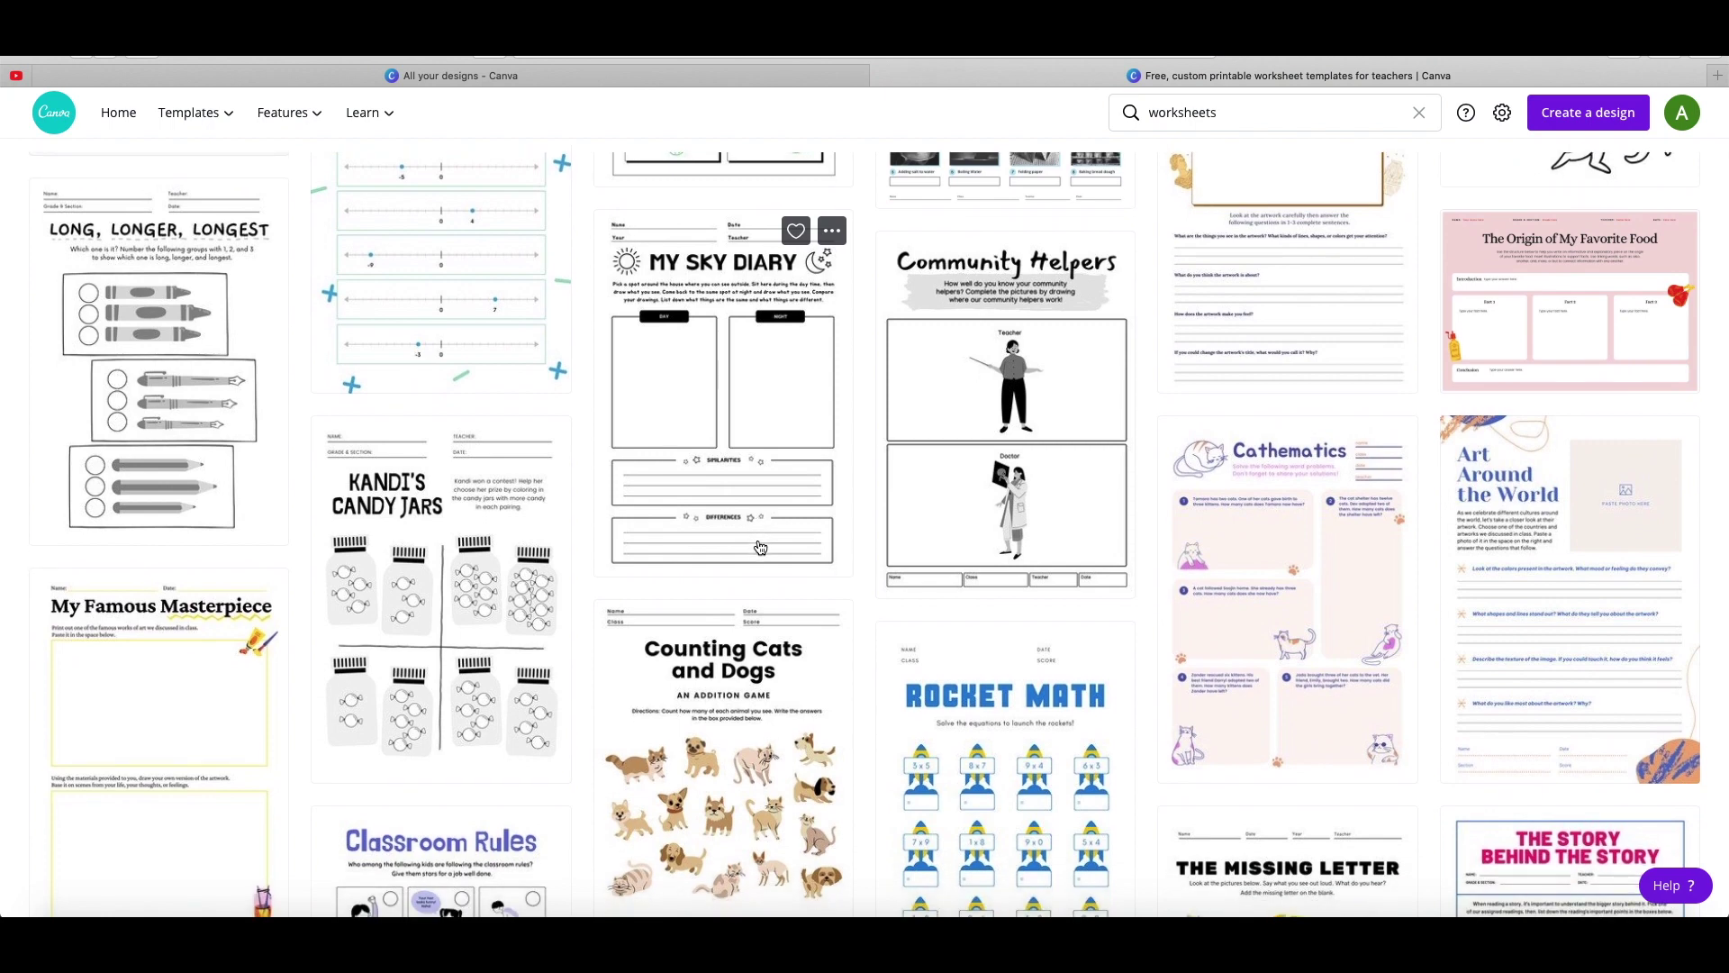
pyautogui.scroll(-5, 761, 547)
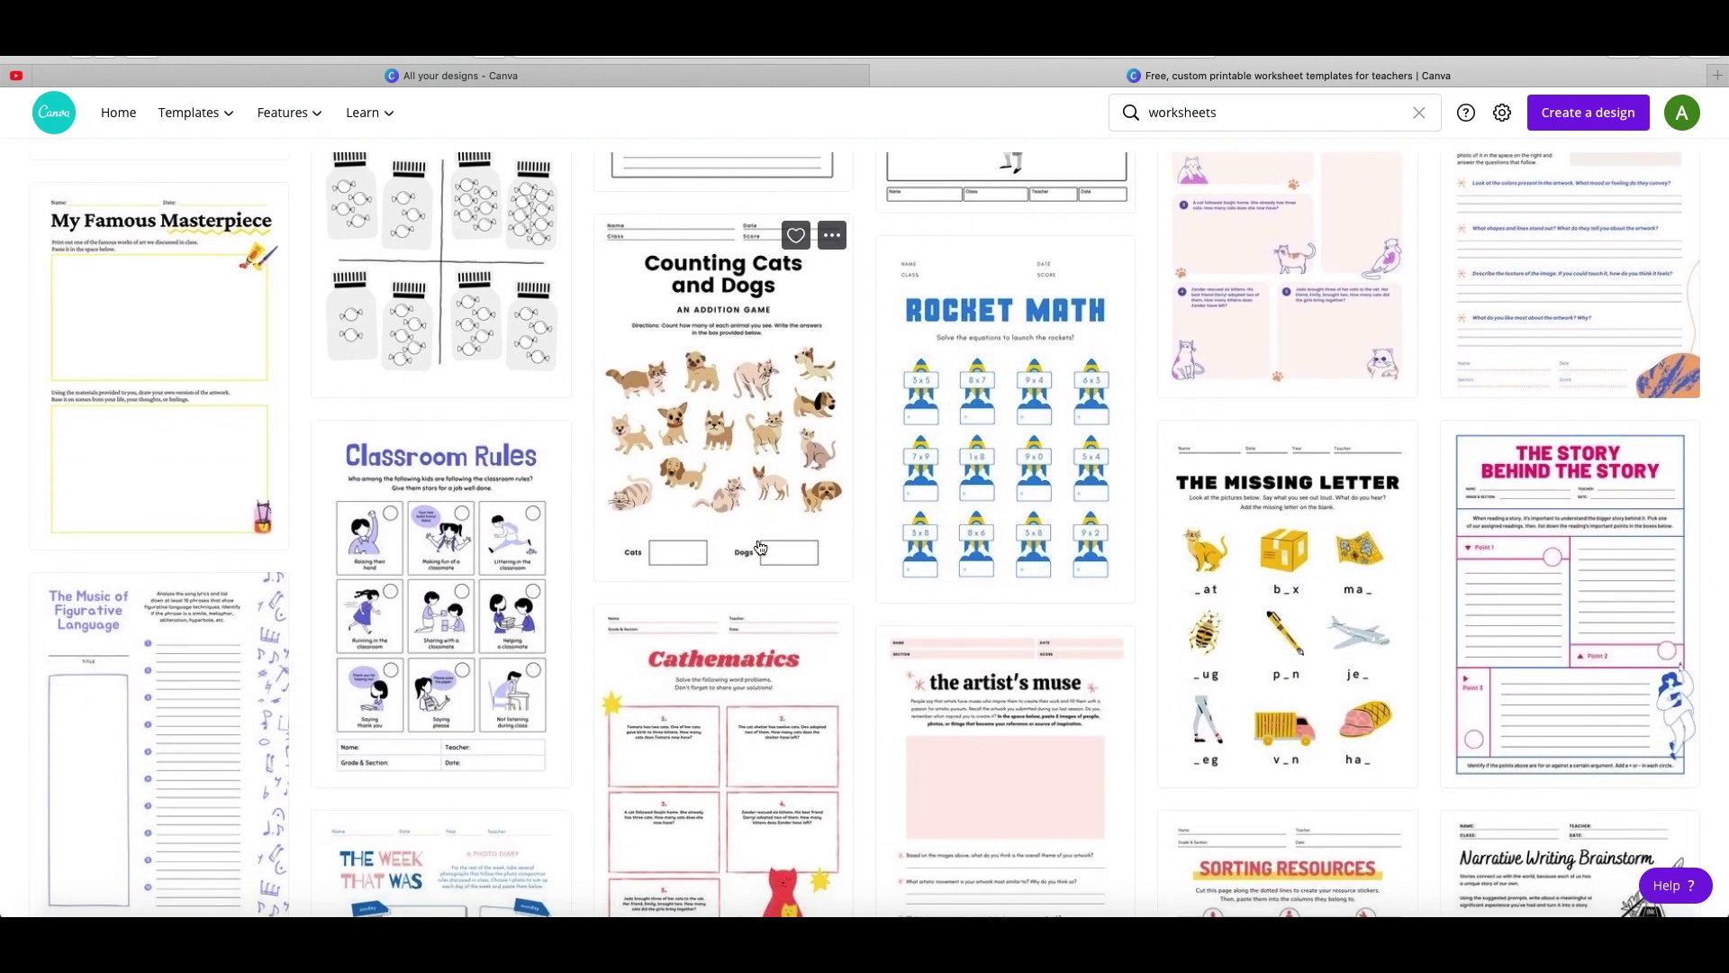
pyautogui.scroll(-2, 760, 547)
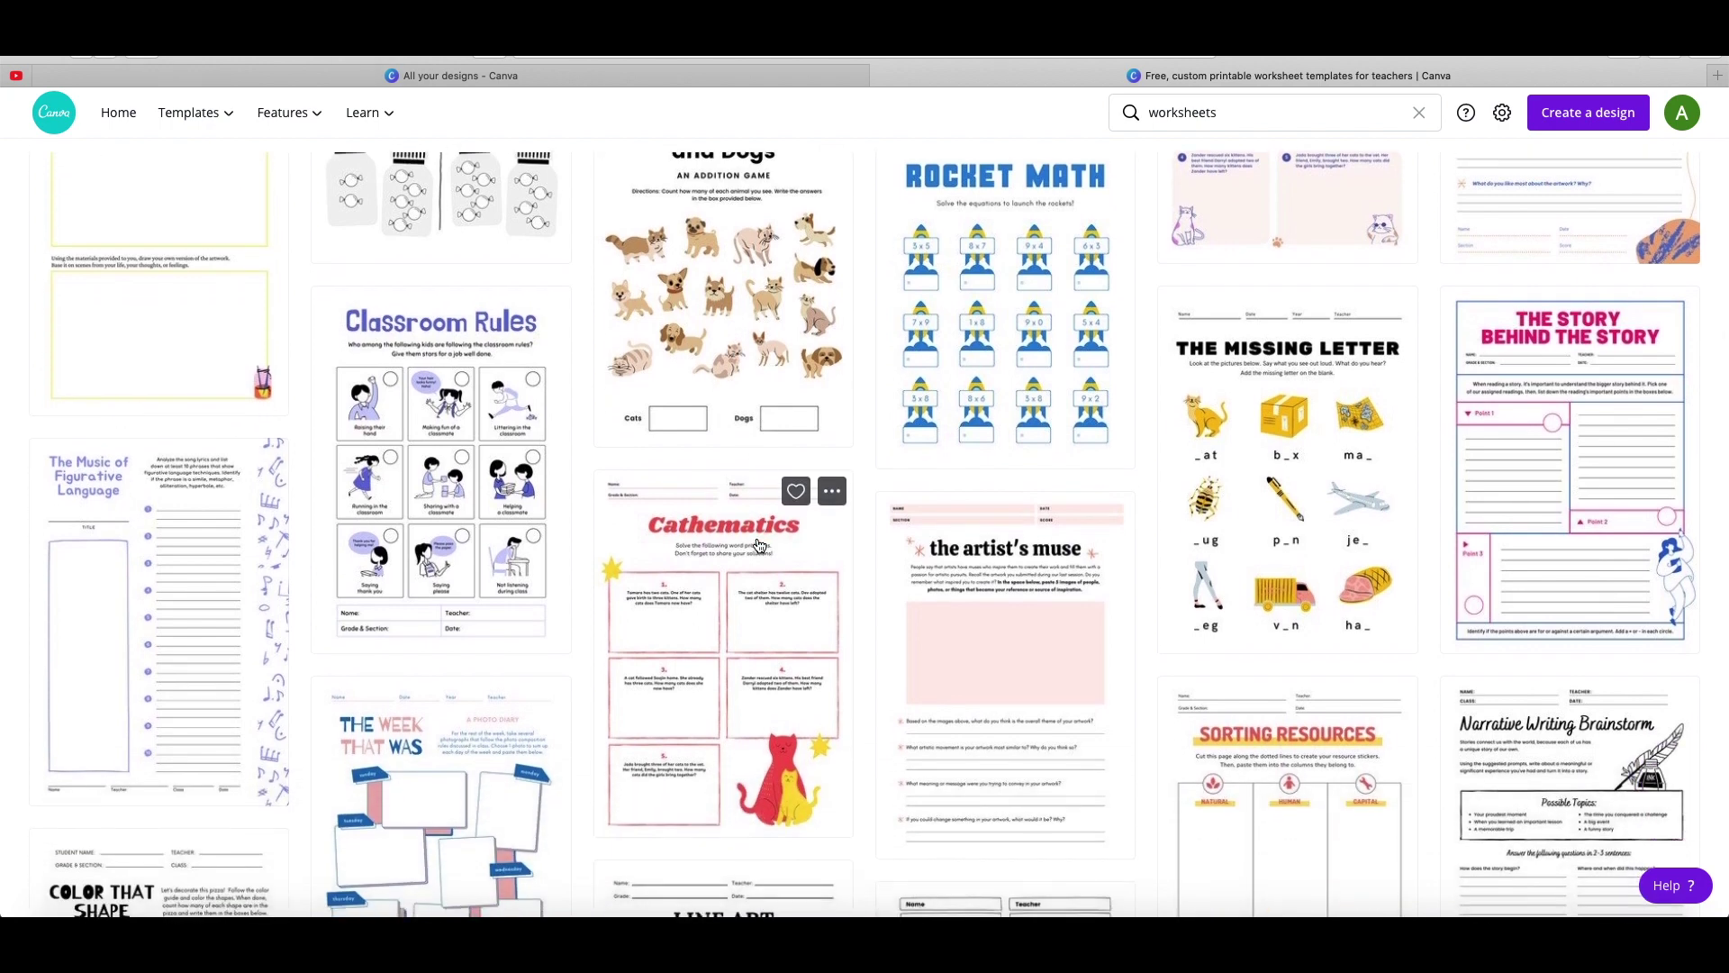
pyautogui.scroll(-5, 760, 547)
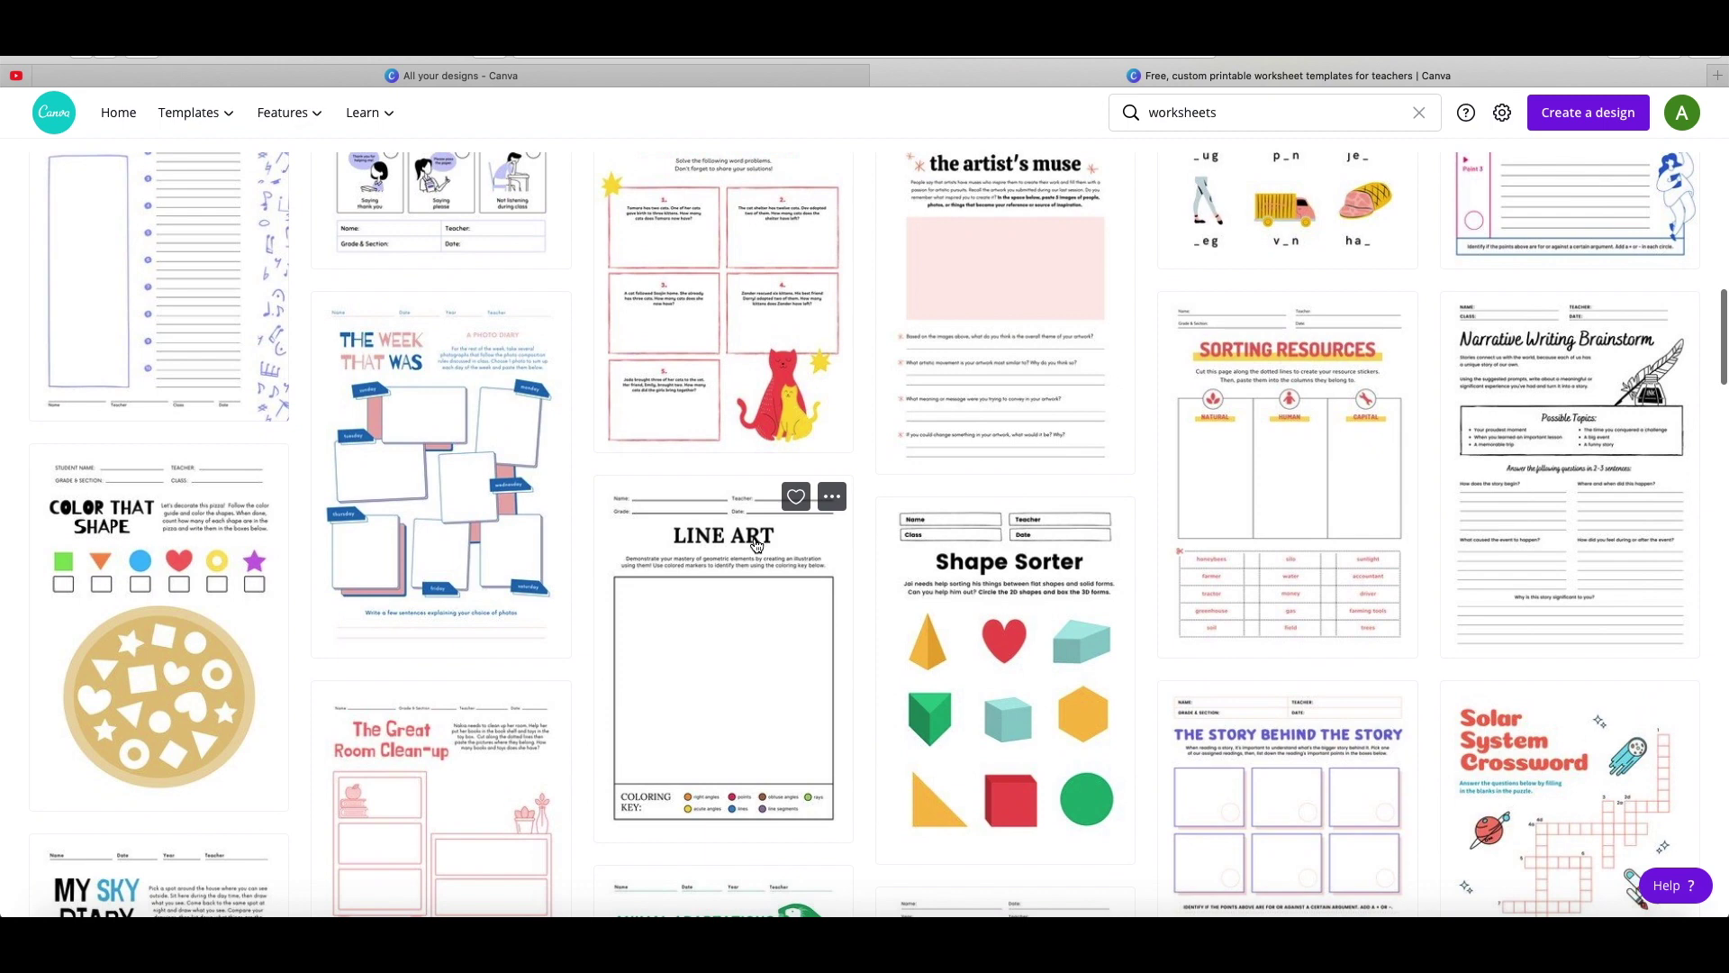
pyautogui.scroll(-3, 757, 546)
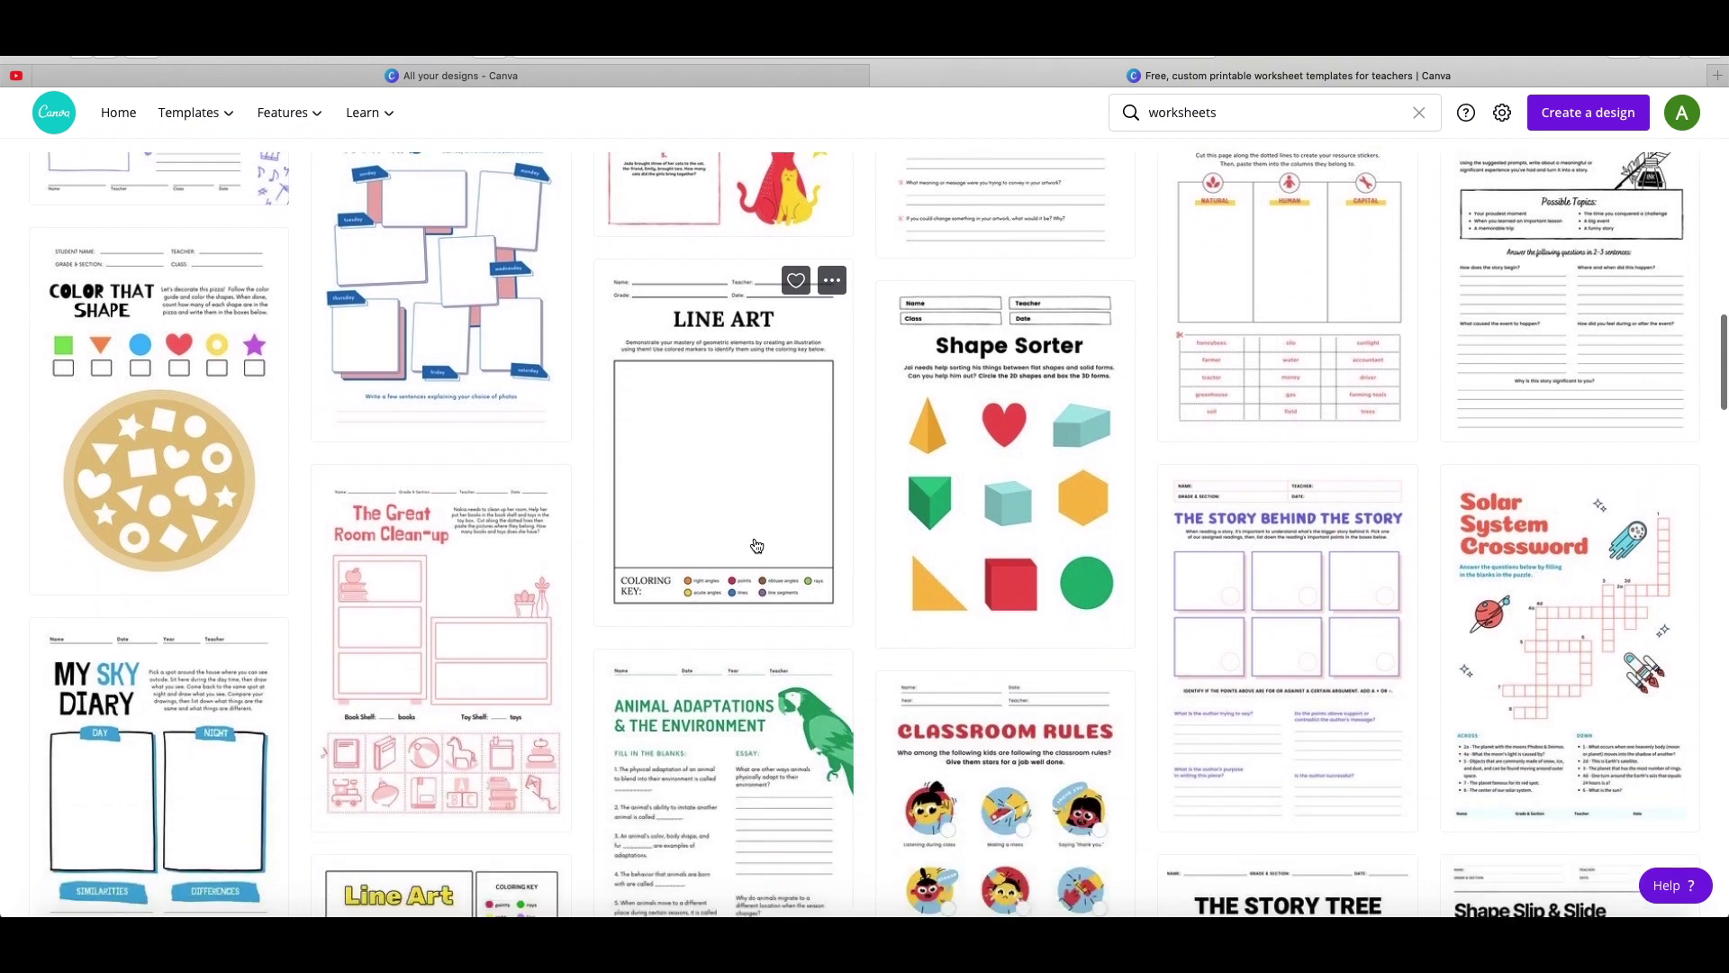
pyautogui.scroll(-1, 758, 546)
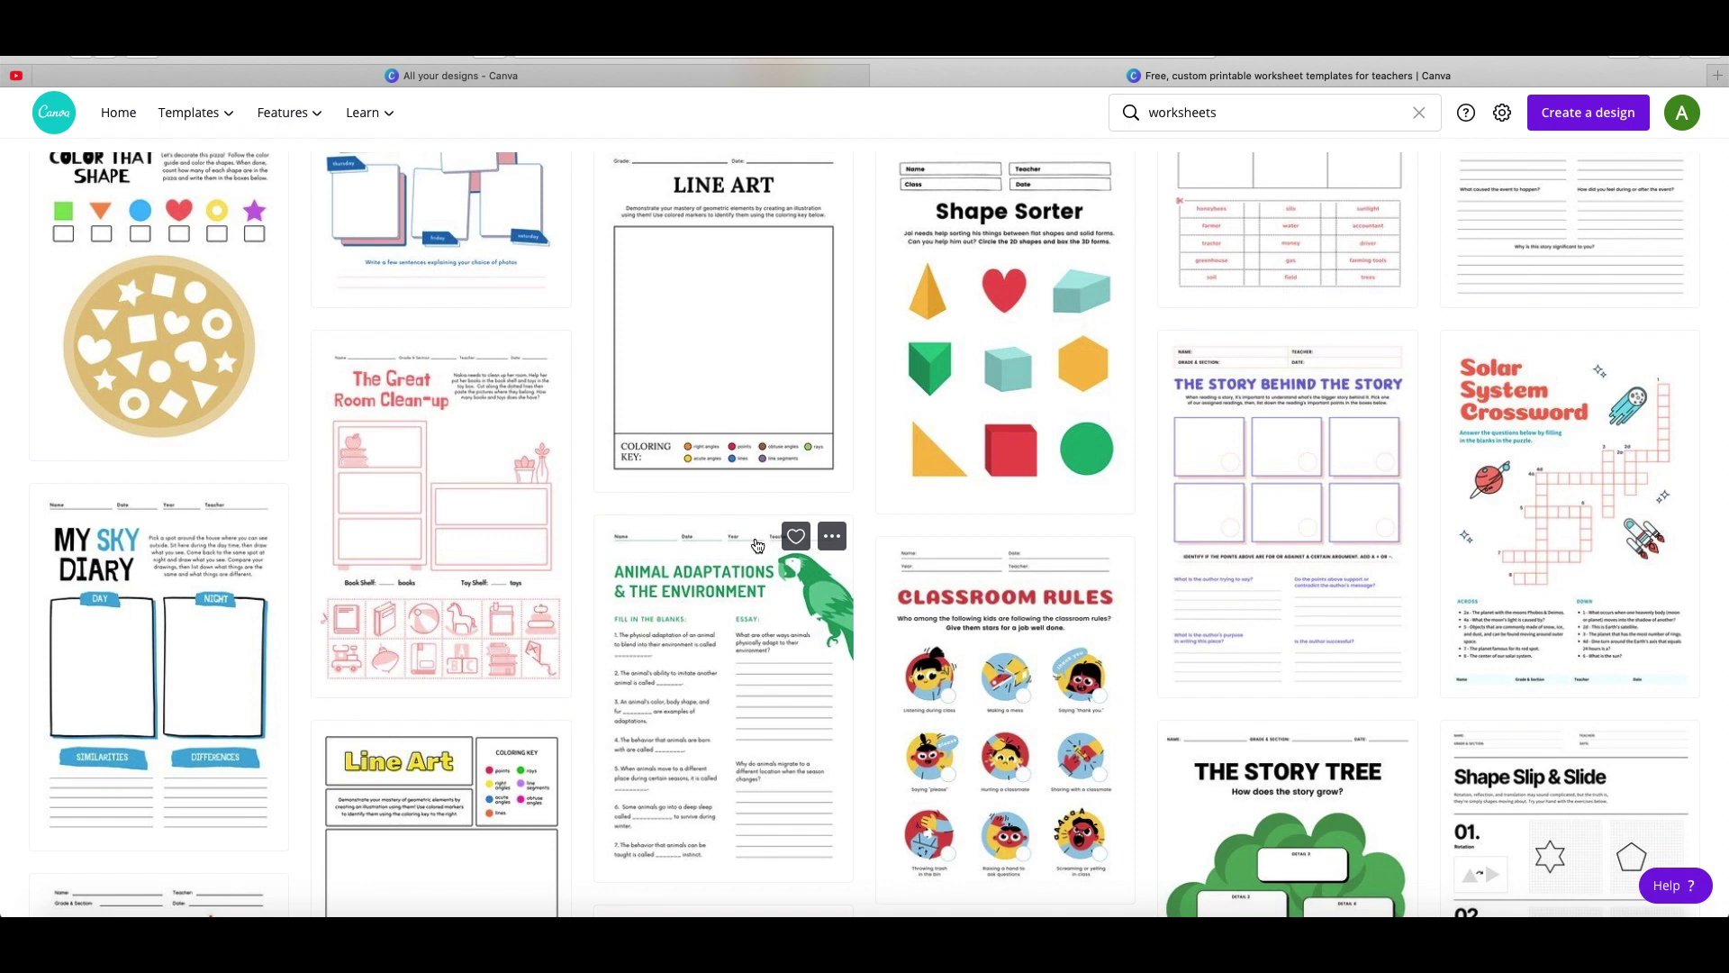
pyautogui.scroll(-2, 758, 546)
pyautogui.scroll(1, 635, 573)
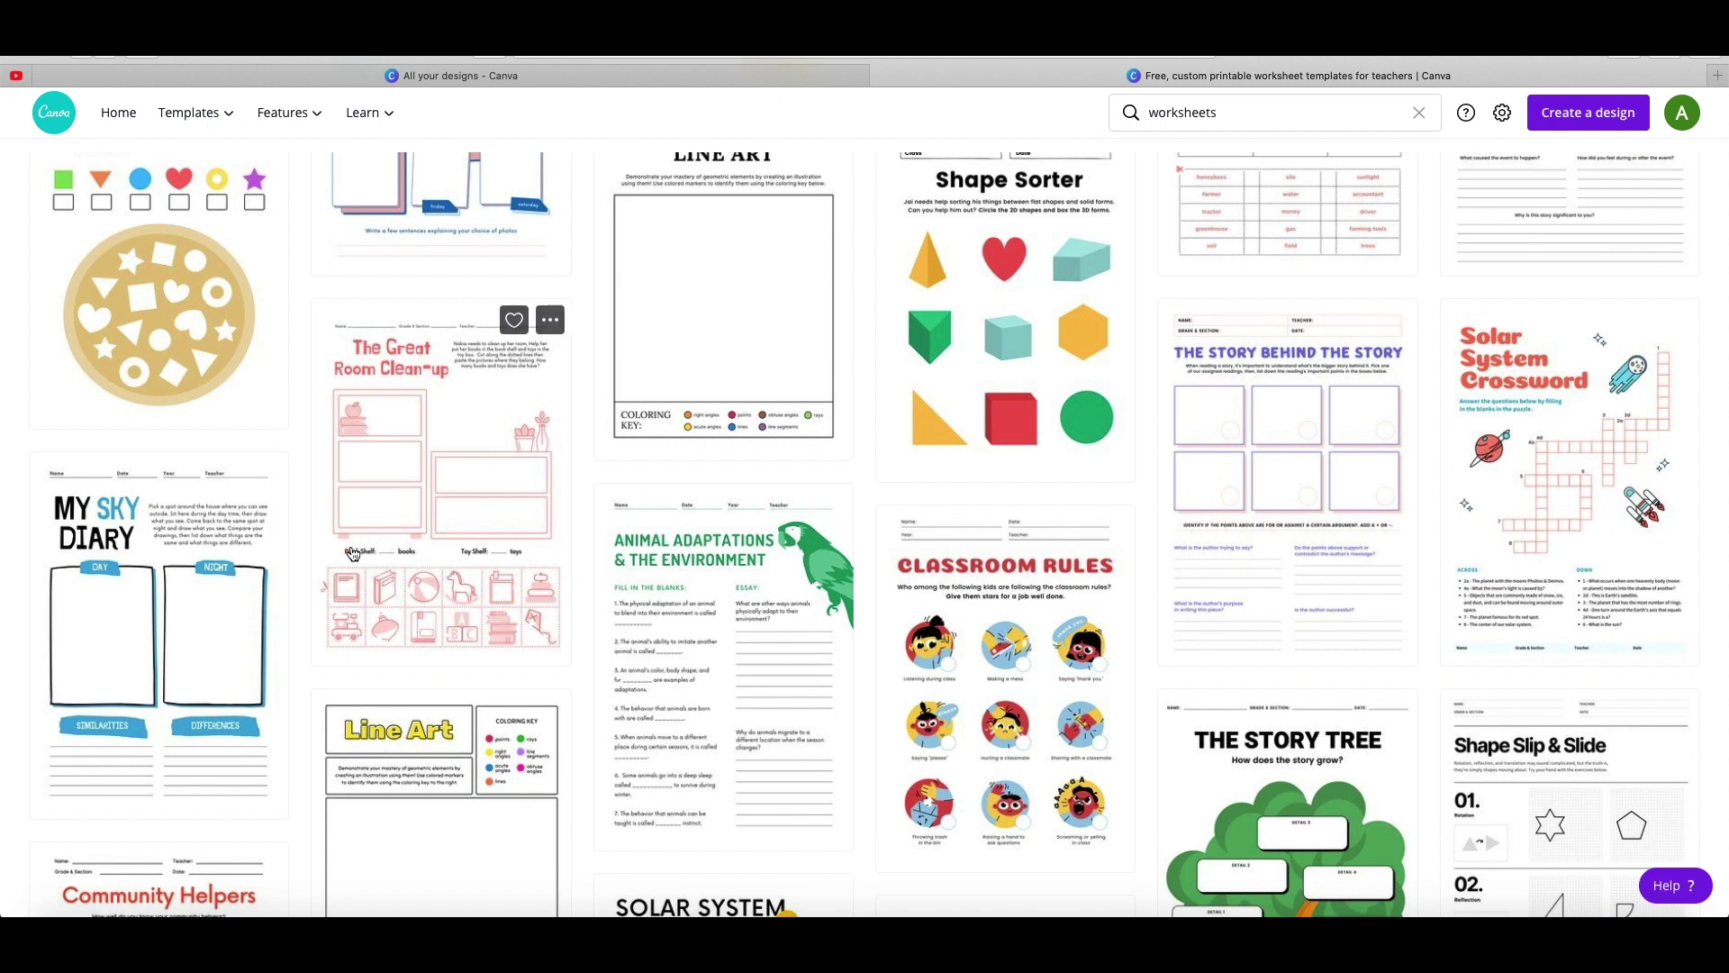
# Start a new design from the Bi-color Classifying Objects Printable Worksheet template, The Great Room Clean-up
pyautogui.click(395, 563)
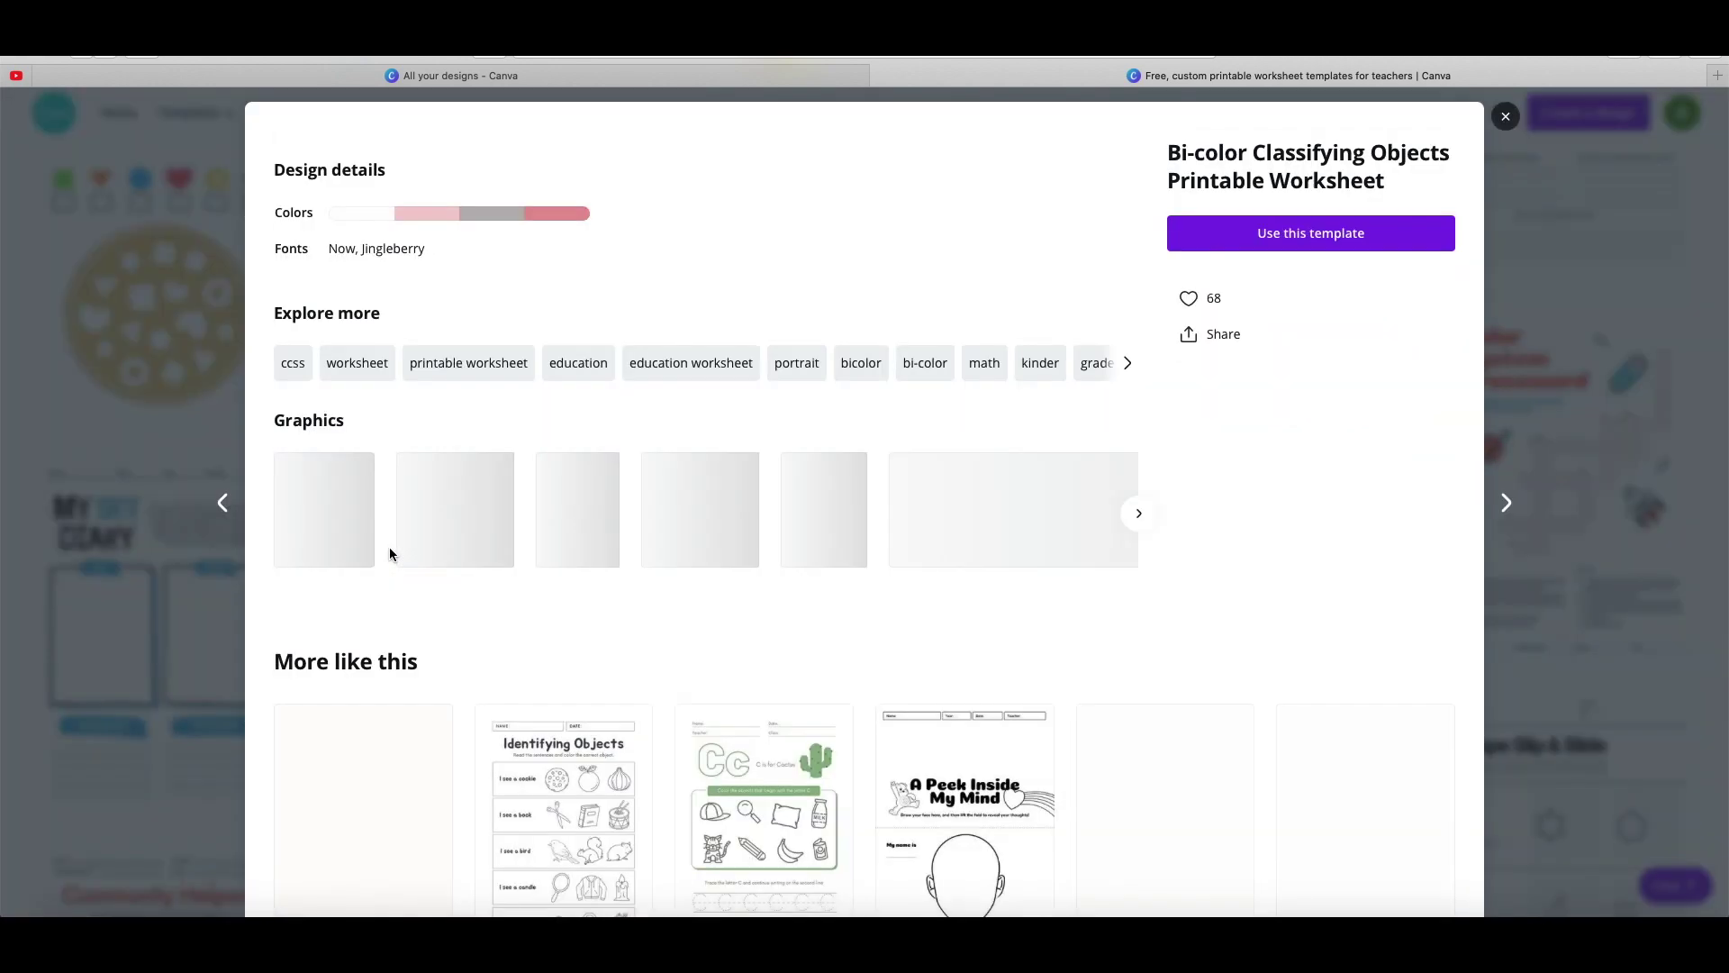
pyautogui.click(1297, 236)
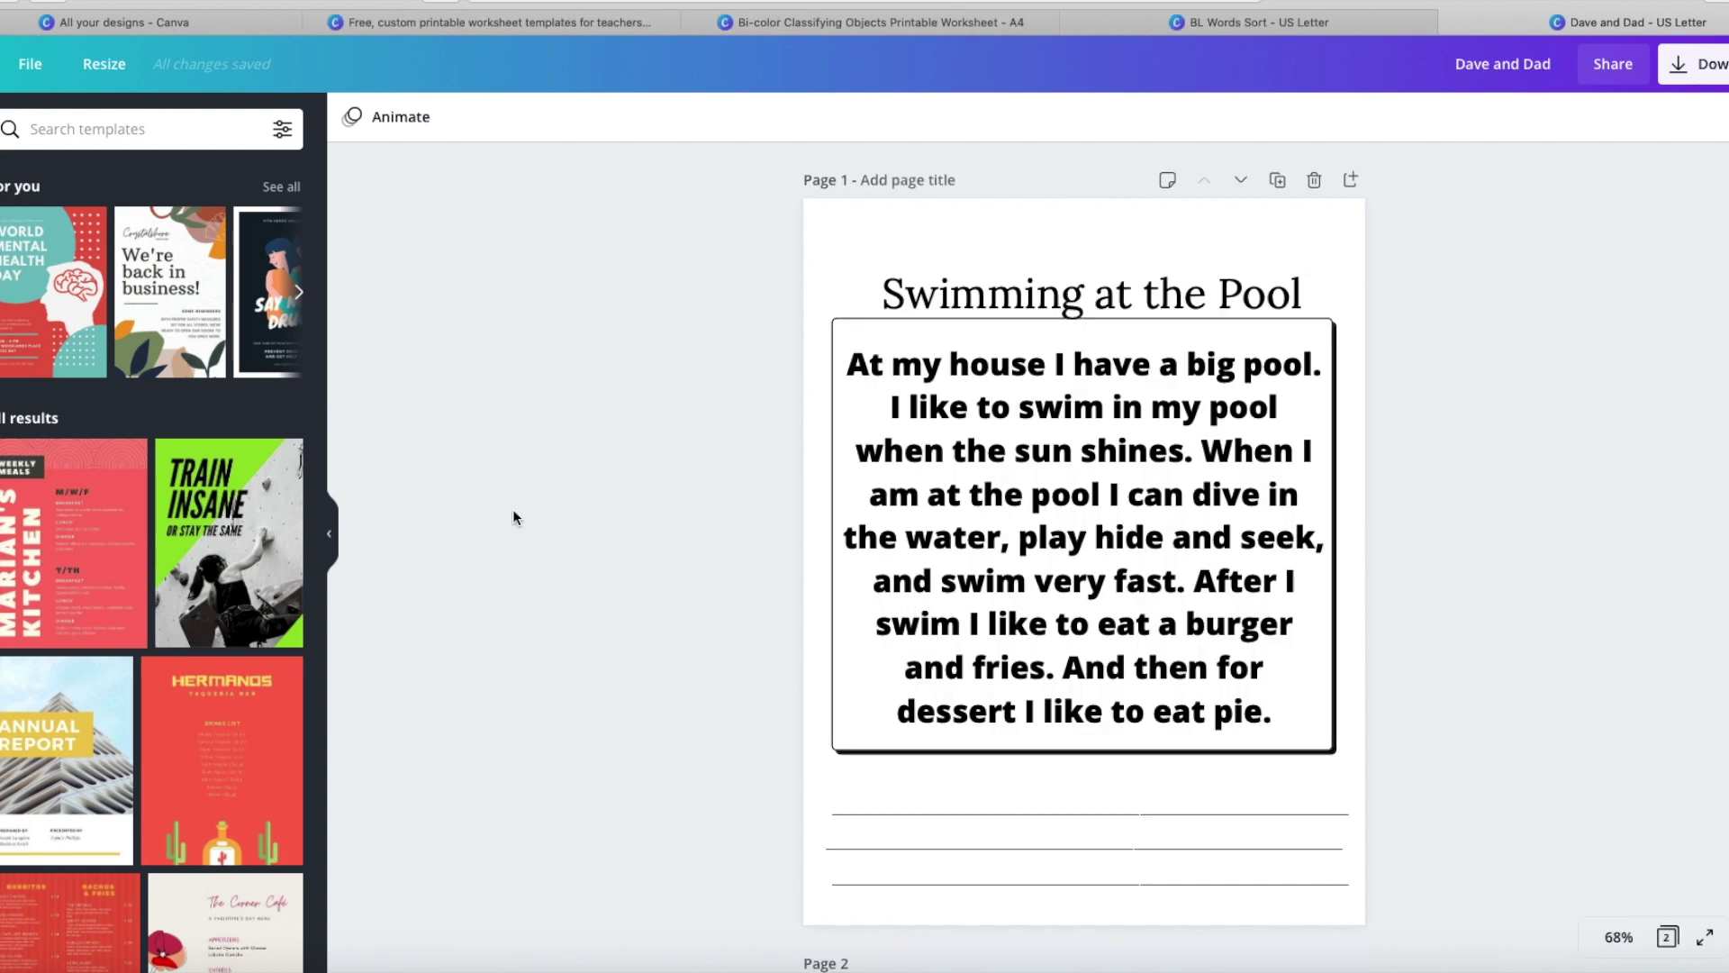
# In the Swimming at the Pool document, search the elements for "square" and add a square outline frame to blank page 3
pyautogui.scroll(-2, 614, 493)
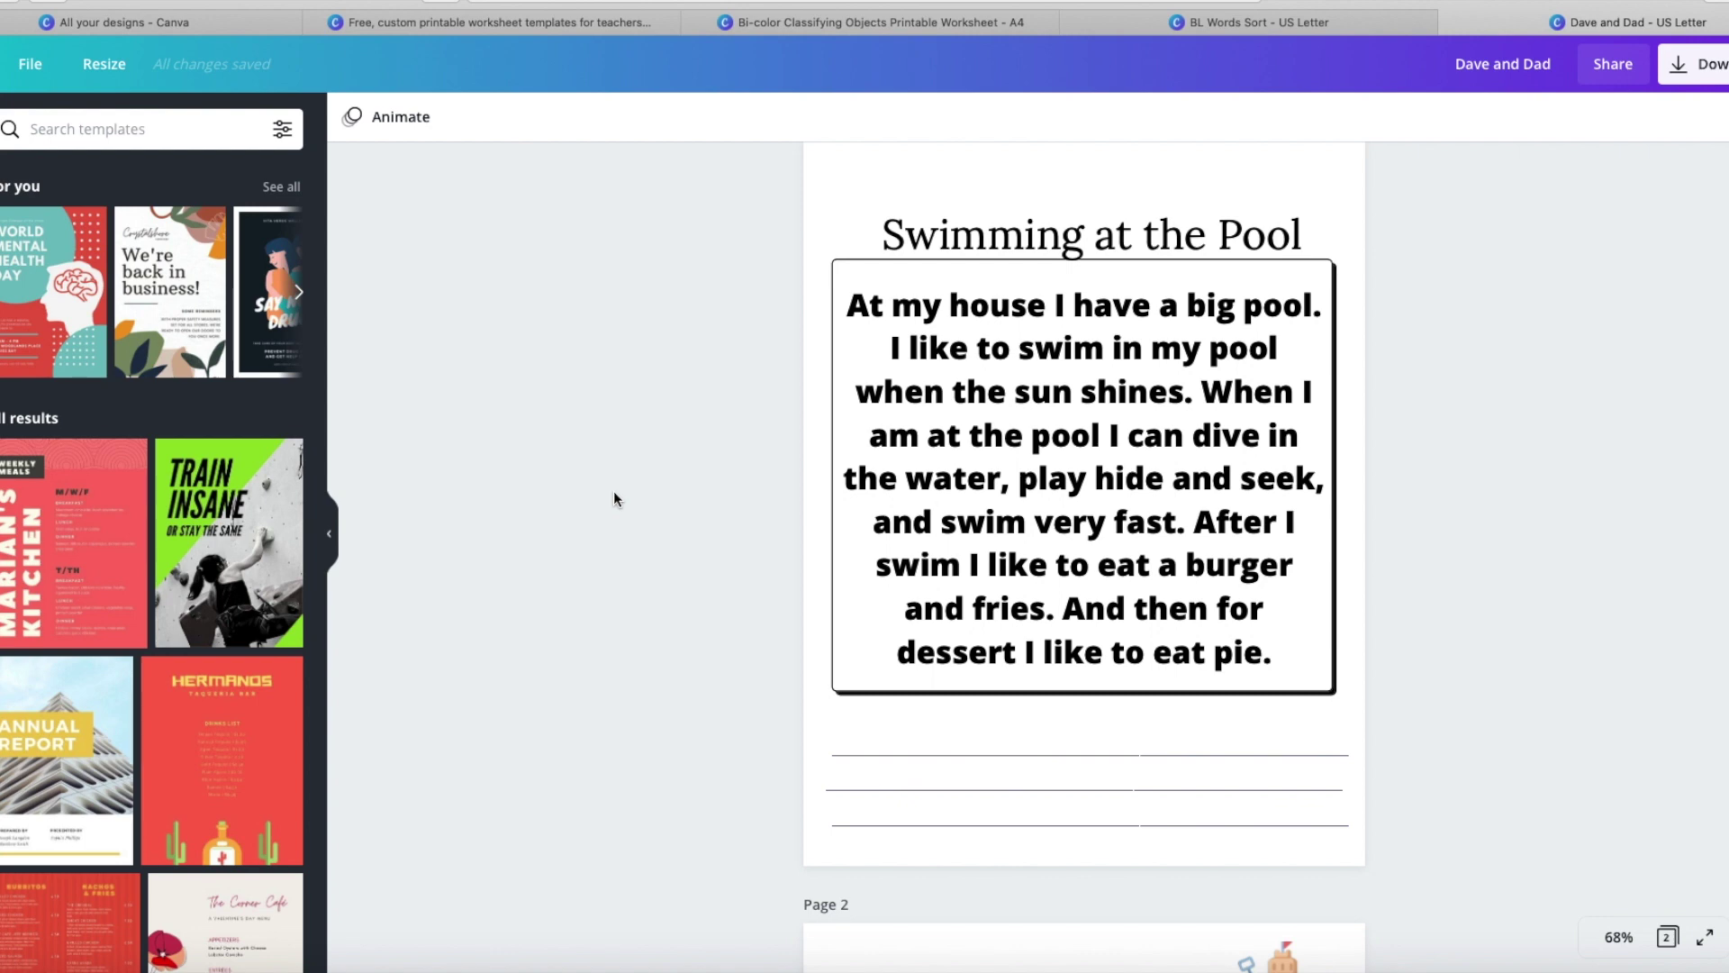
pyautogui.scroll(2, 613, 490)
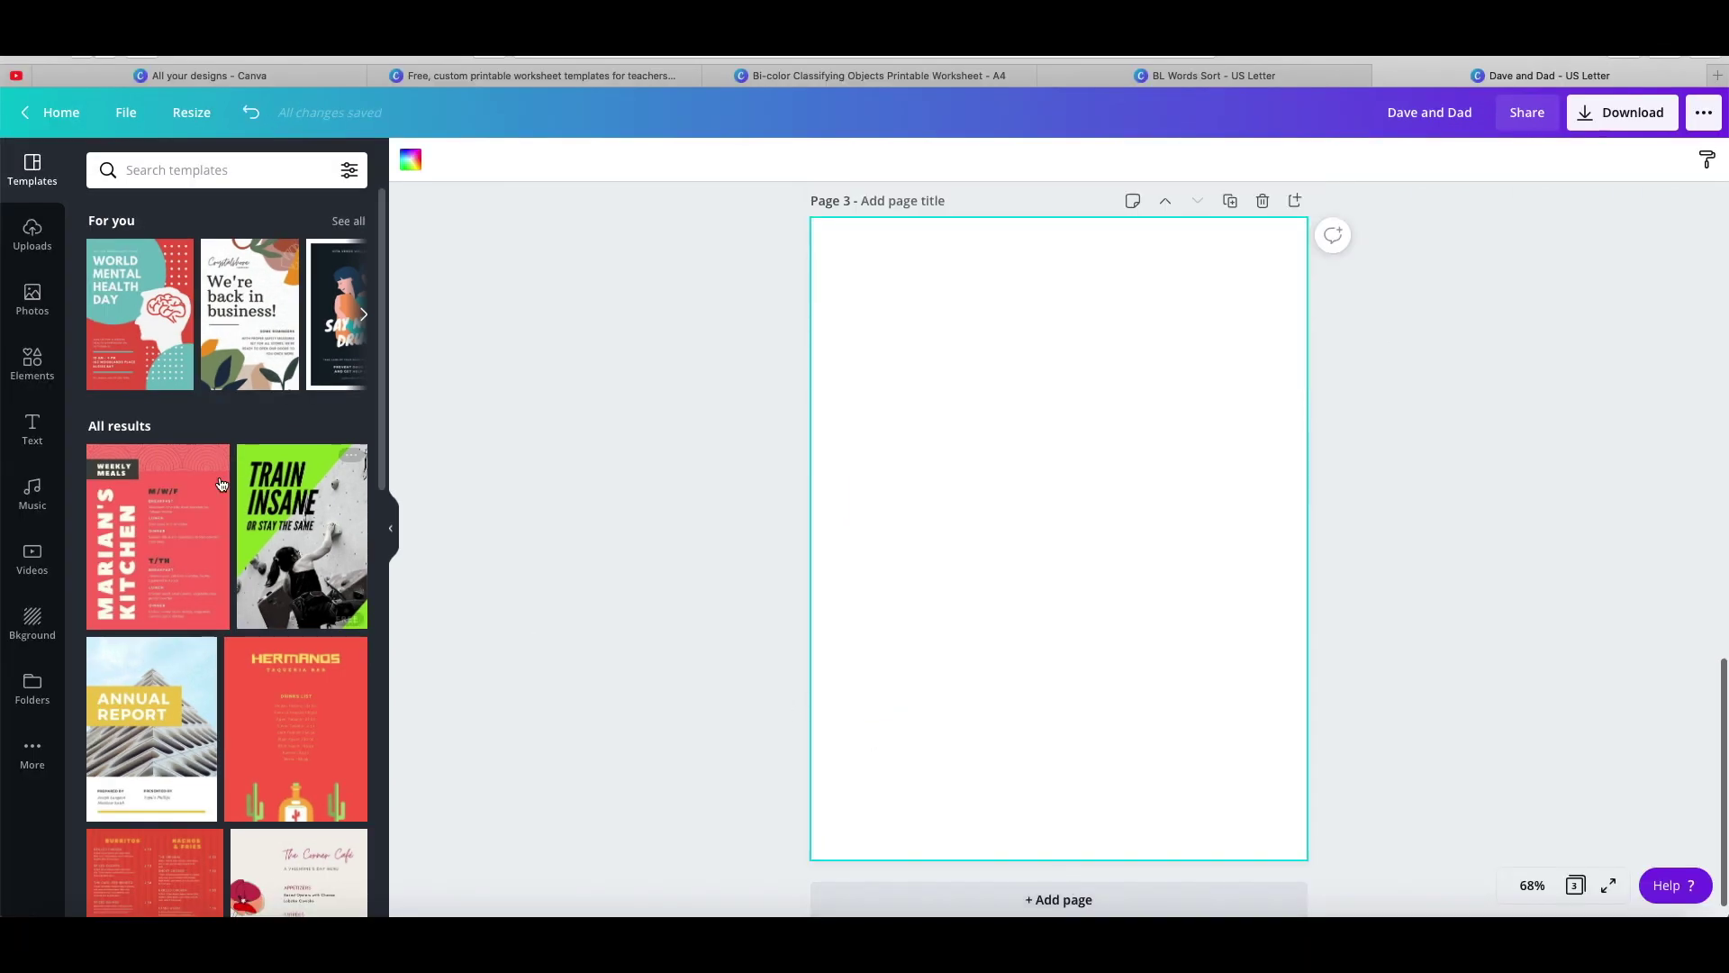
pyautogui.click(31, 371)
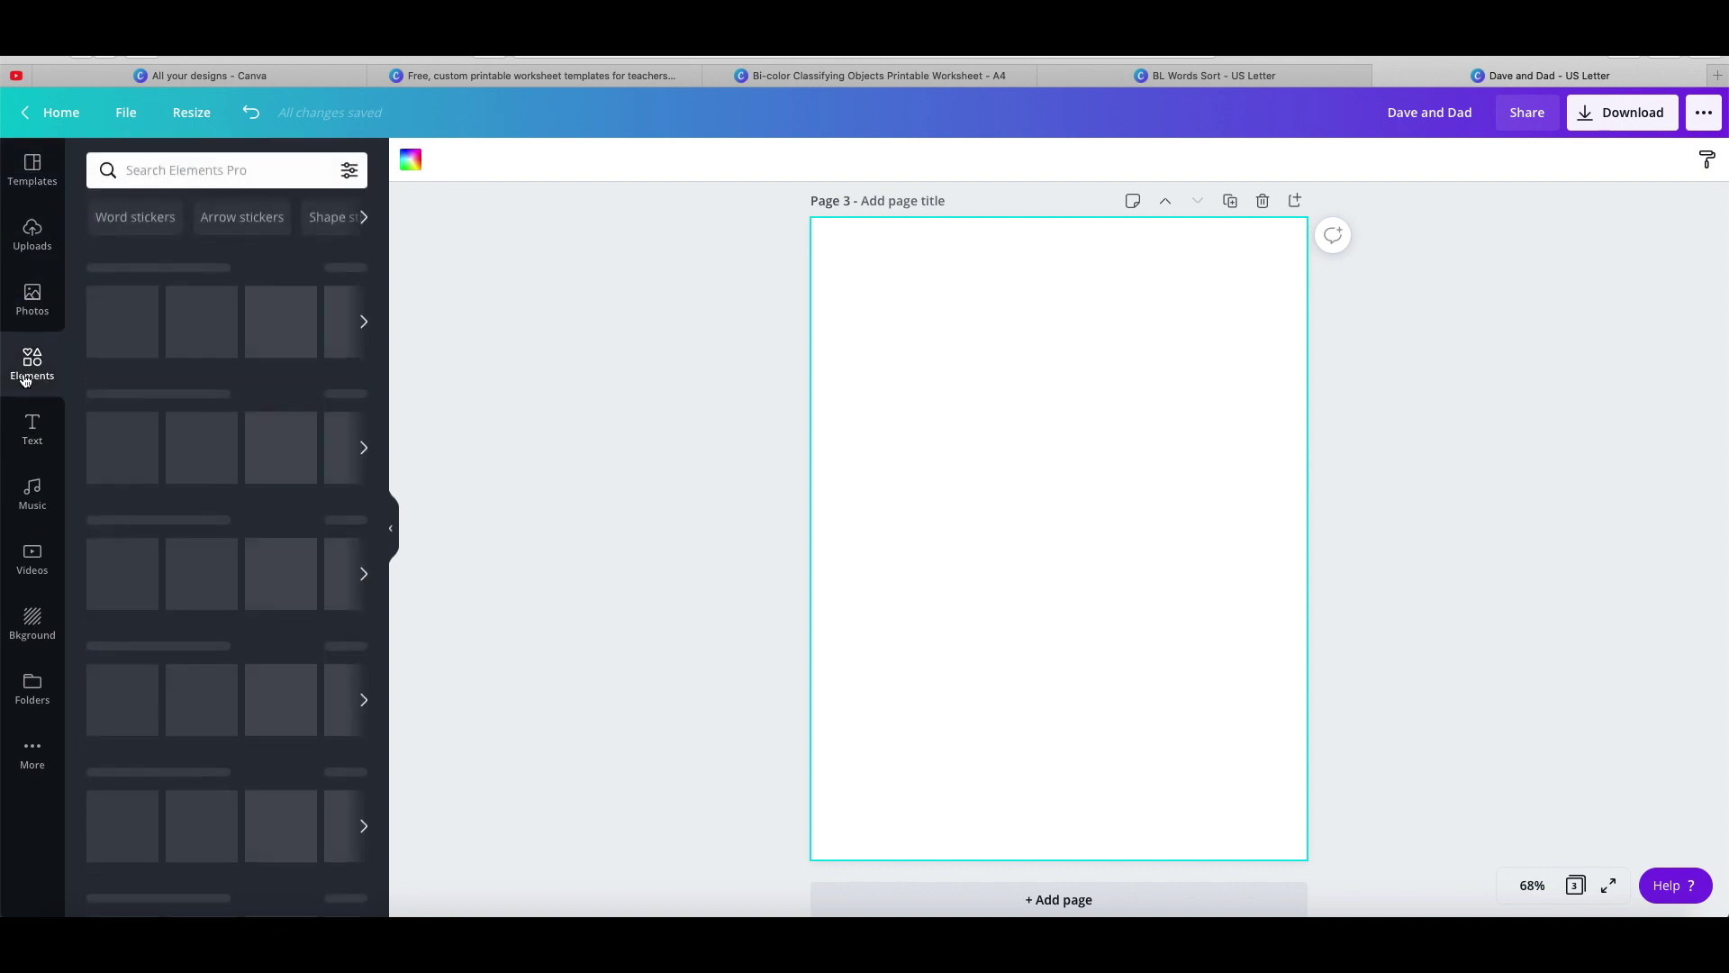
pyautogui.click(179, 170)
pyautogui.write('square')
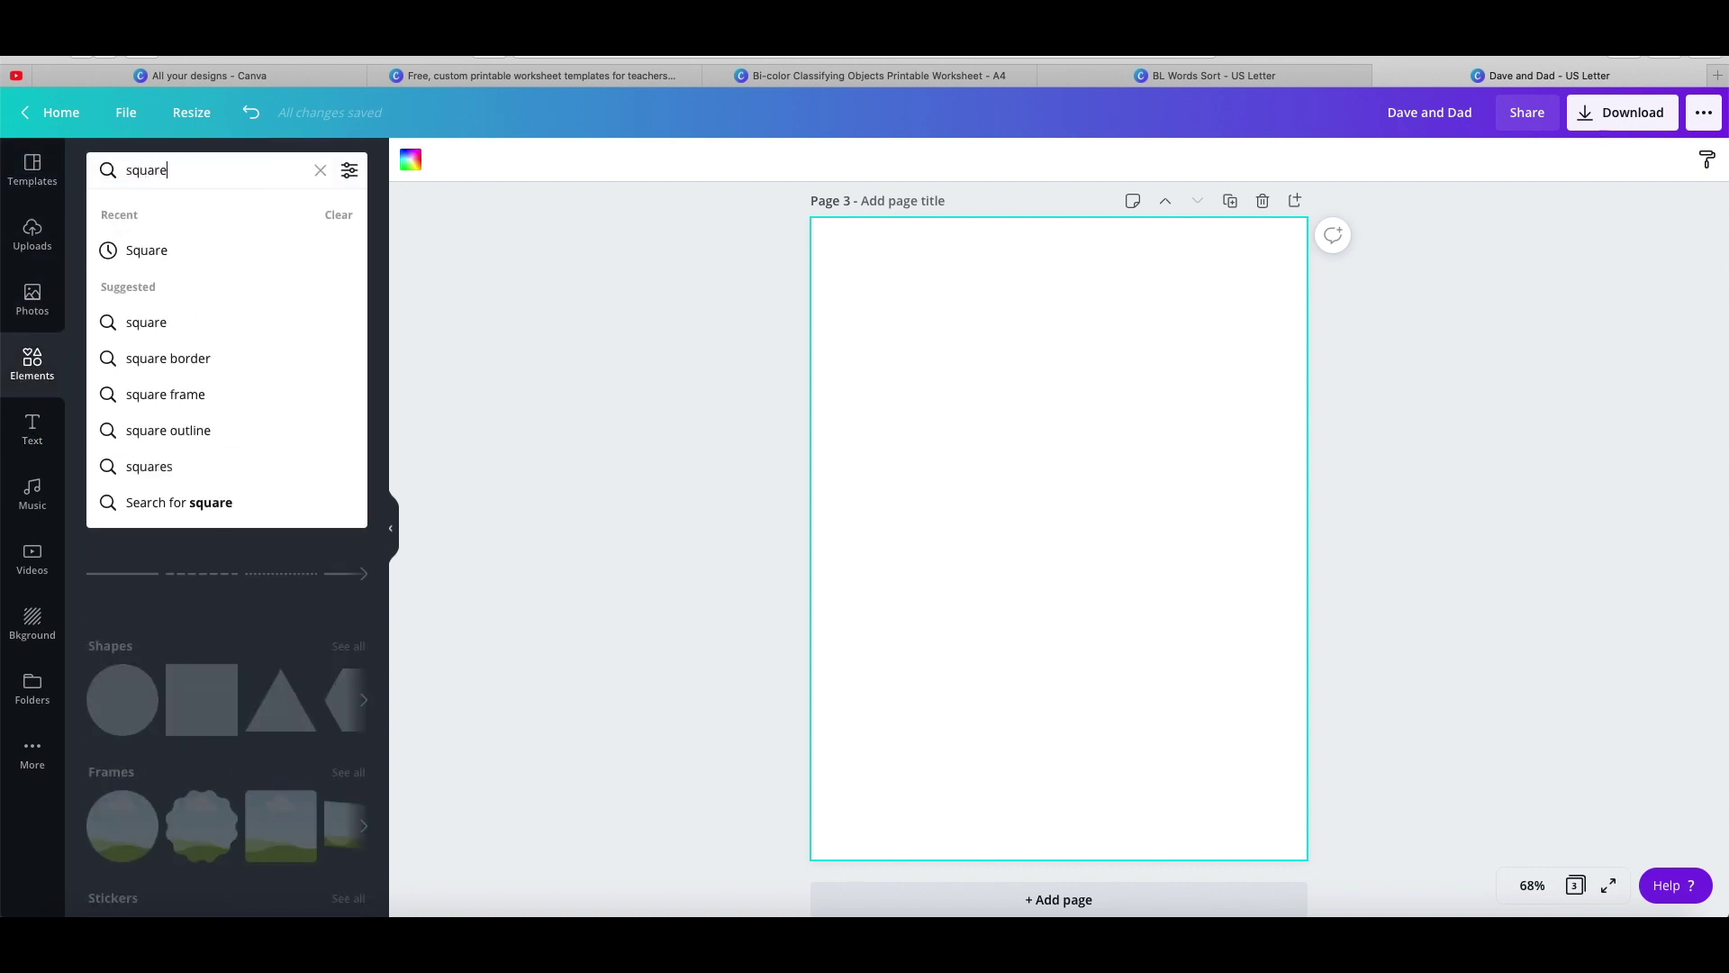
pyautogui.press('Return')
pyautogui.click(236, 275)
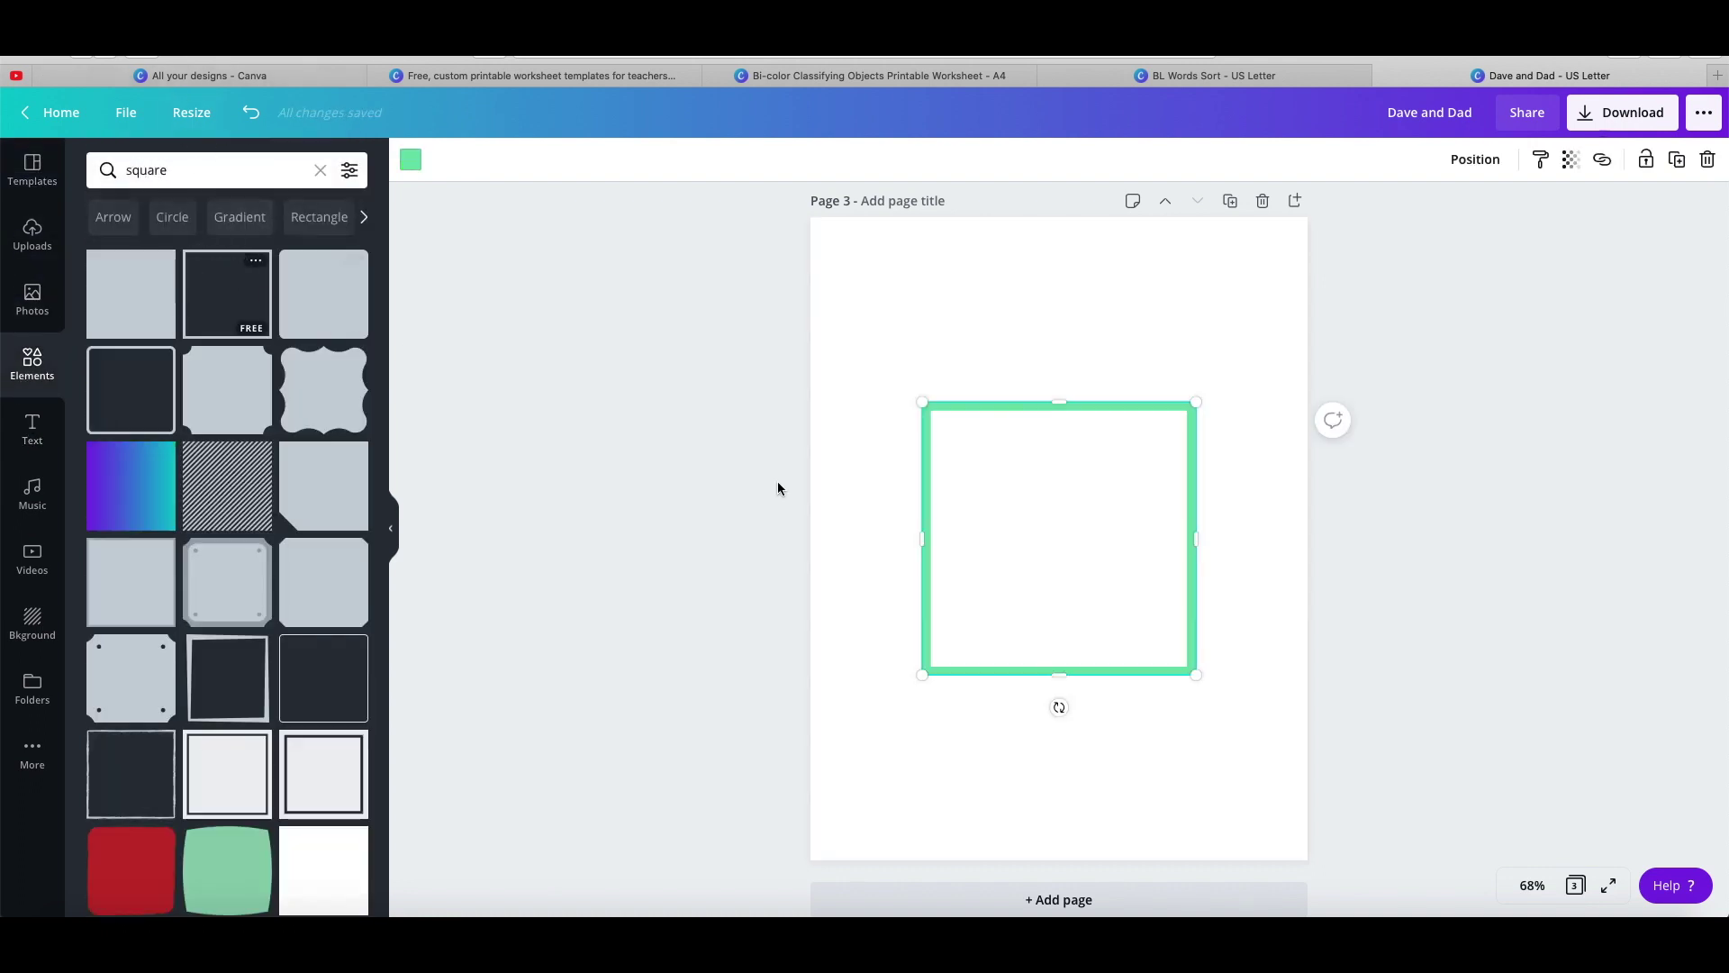
# Move the square frame up and enlarge it into a wide box spanning nearly the full width of page 3
pyautogui.moveTo(1074, 523); pyautogui.dragTo(1066, 471)
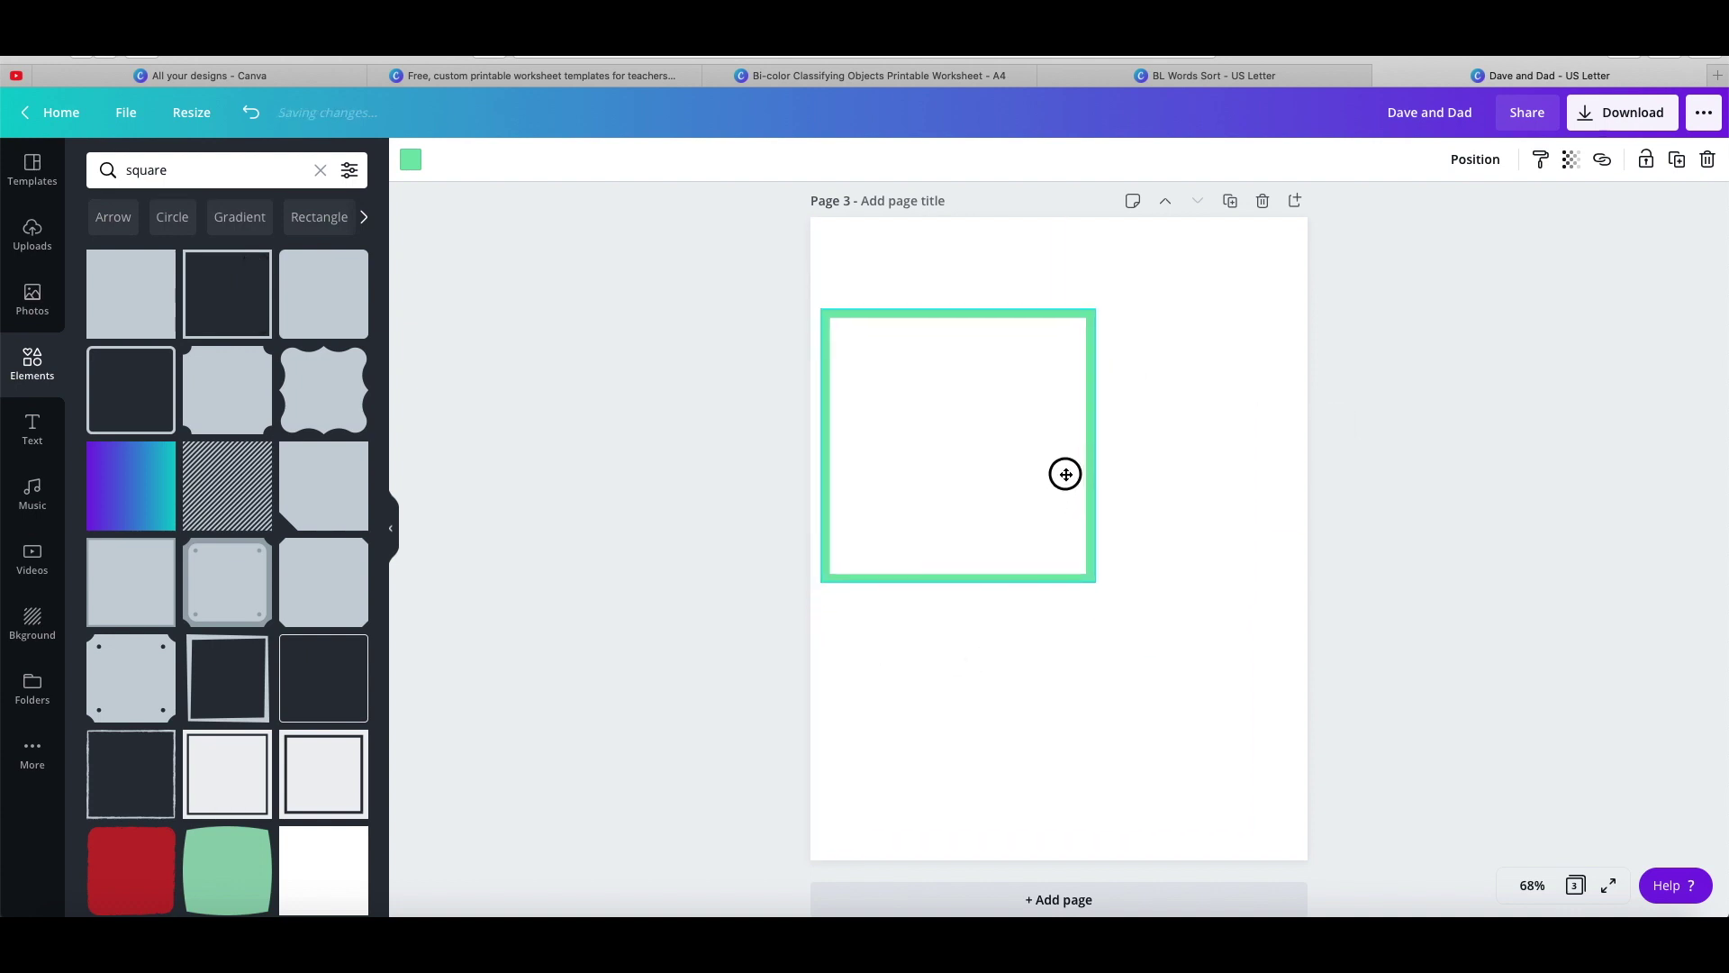
pyautogui.moveTo(1091, 579); pyautogui.dragTo(1260, 703)
pyautogui.click(1327, 618)
pyautogui.click(1285, 618)
pyautogui.click(982, 480)
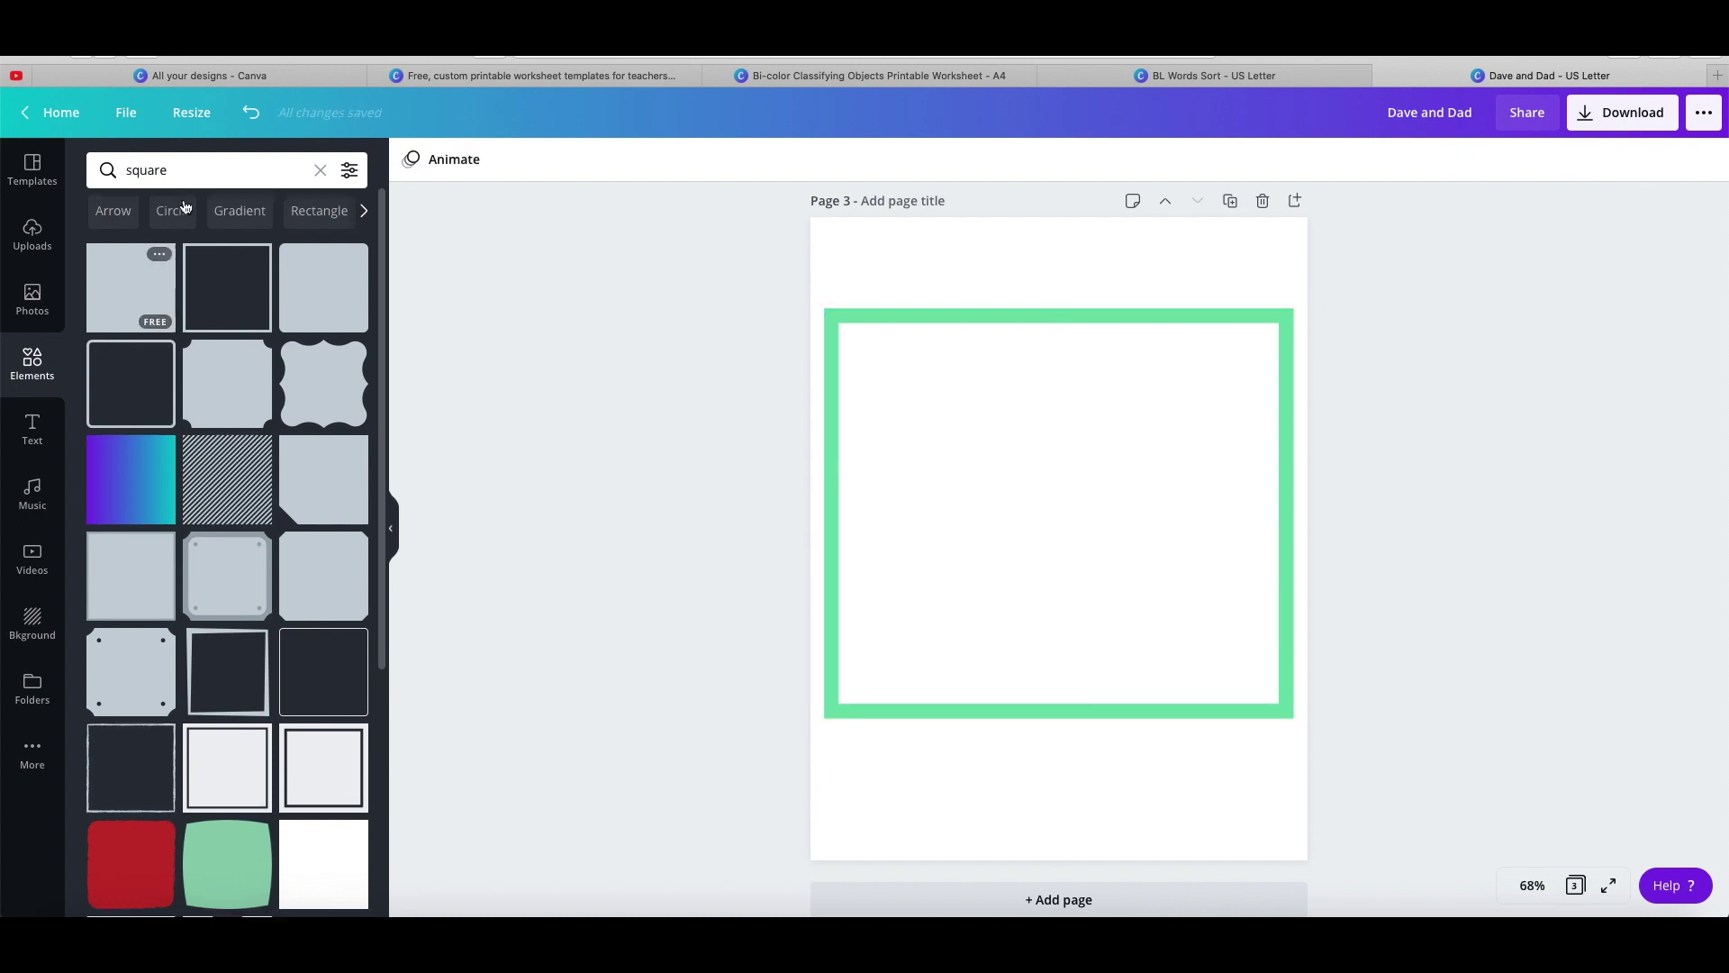
# Search the elements for "lines" and place a long solid horizontal line below the green frame
pyautogui.scroll(-1, 225, 486)
pyautogui.click(176, 170)
pyautogui.write('lines')
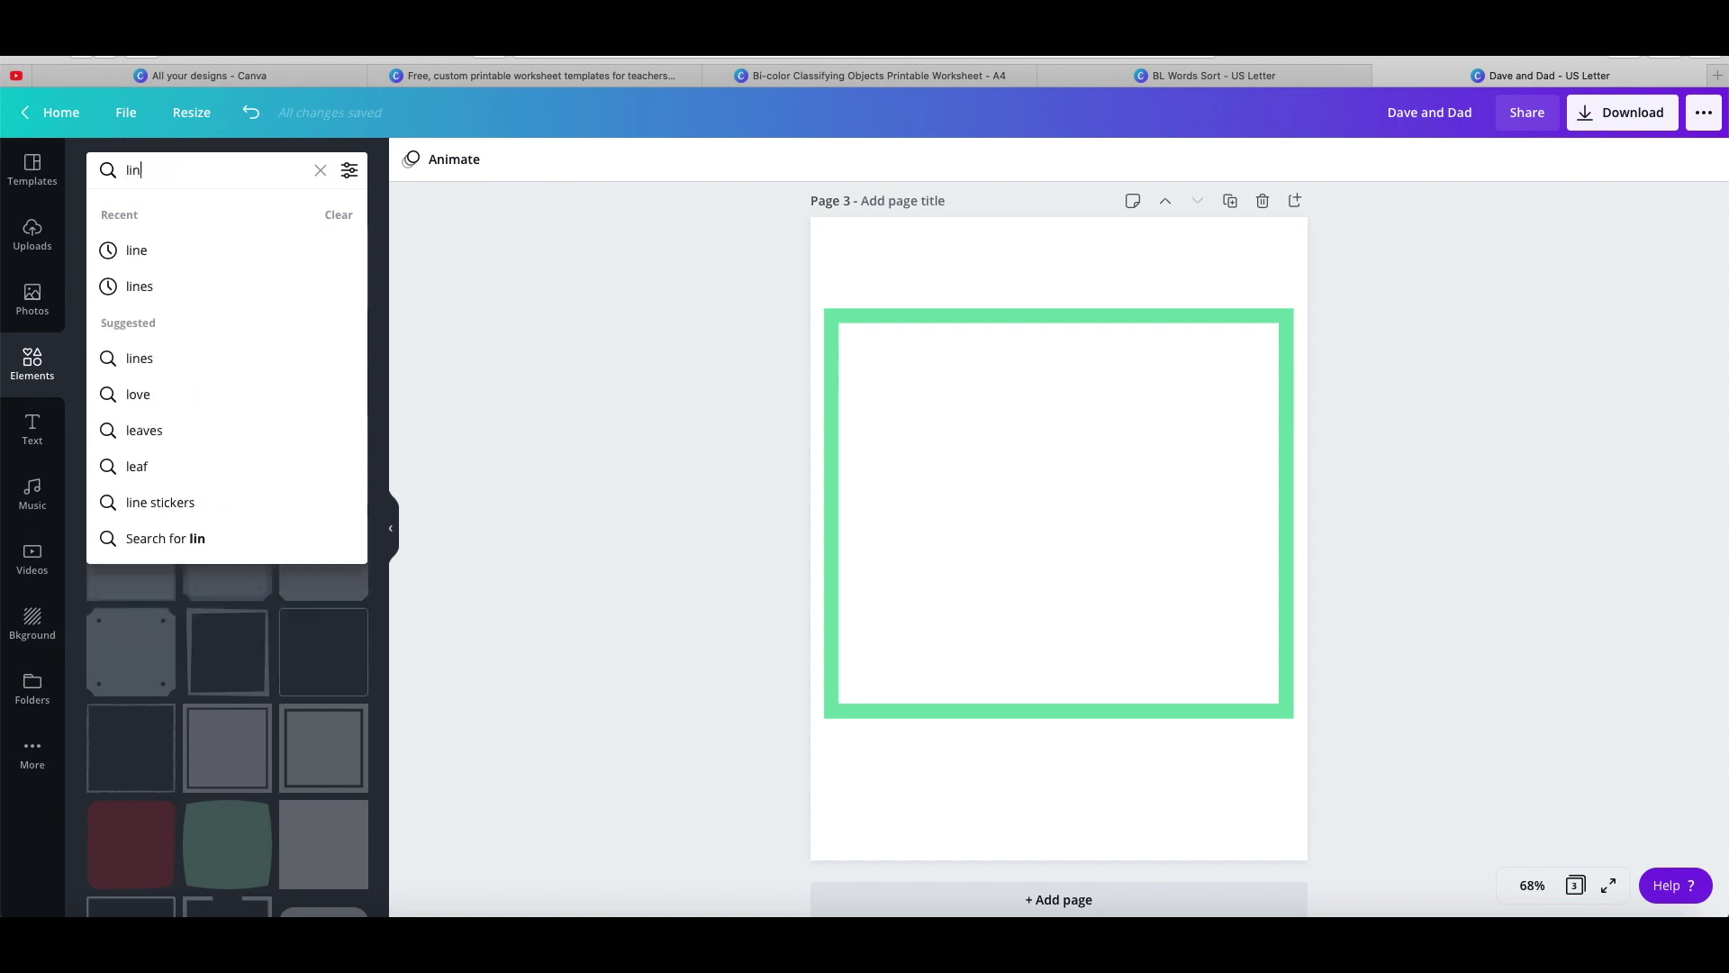
pyautogui.press('Return')
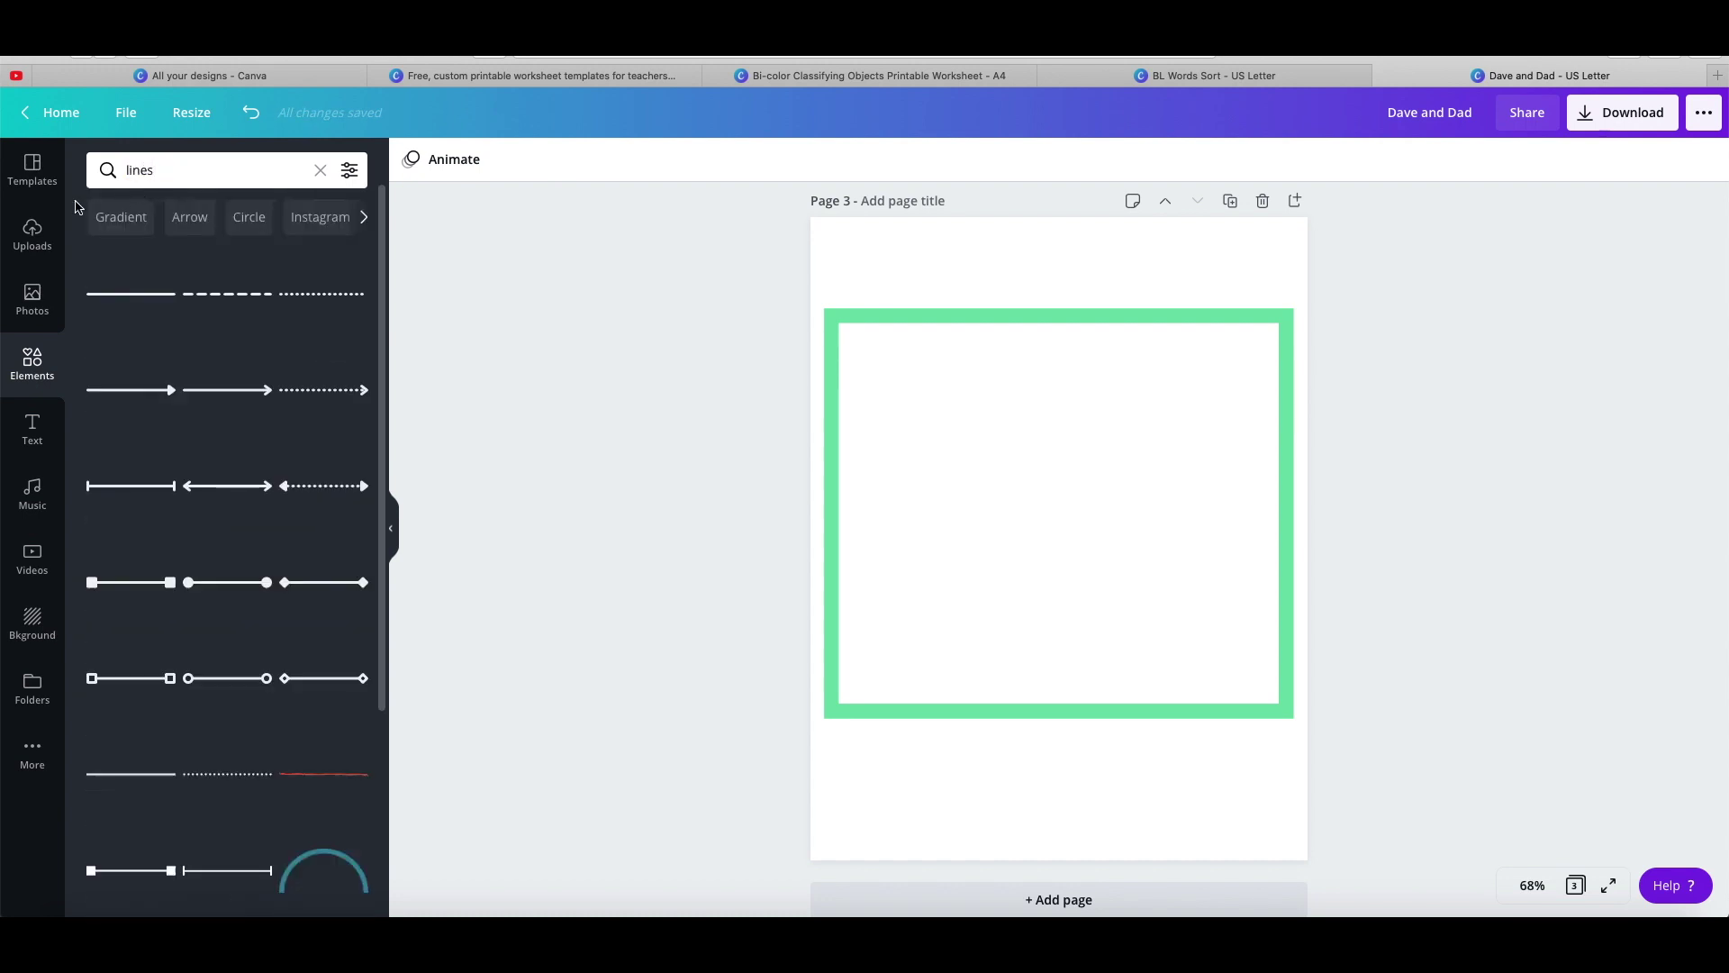
pyautogui.click(117, 294)
pyautogui.moveTo(1072, 571); pyautogui.dragTo(1066, 805)
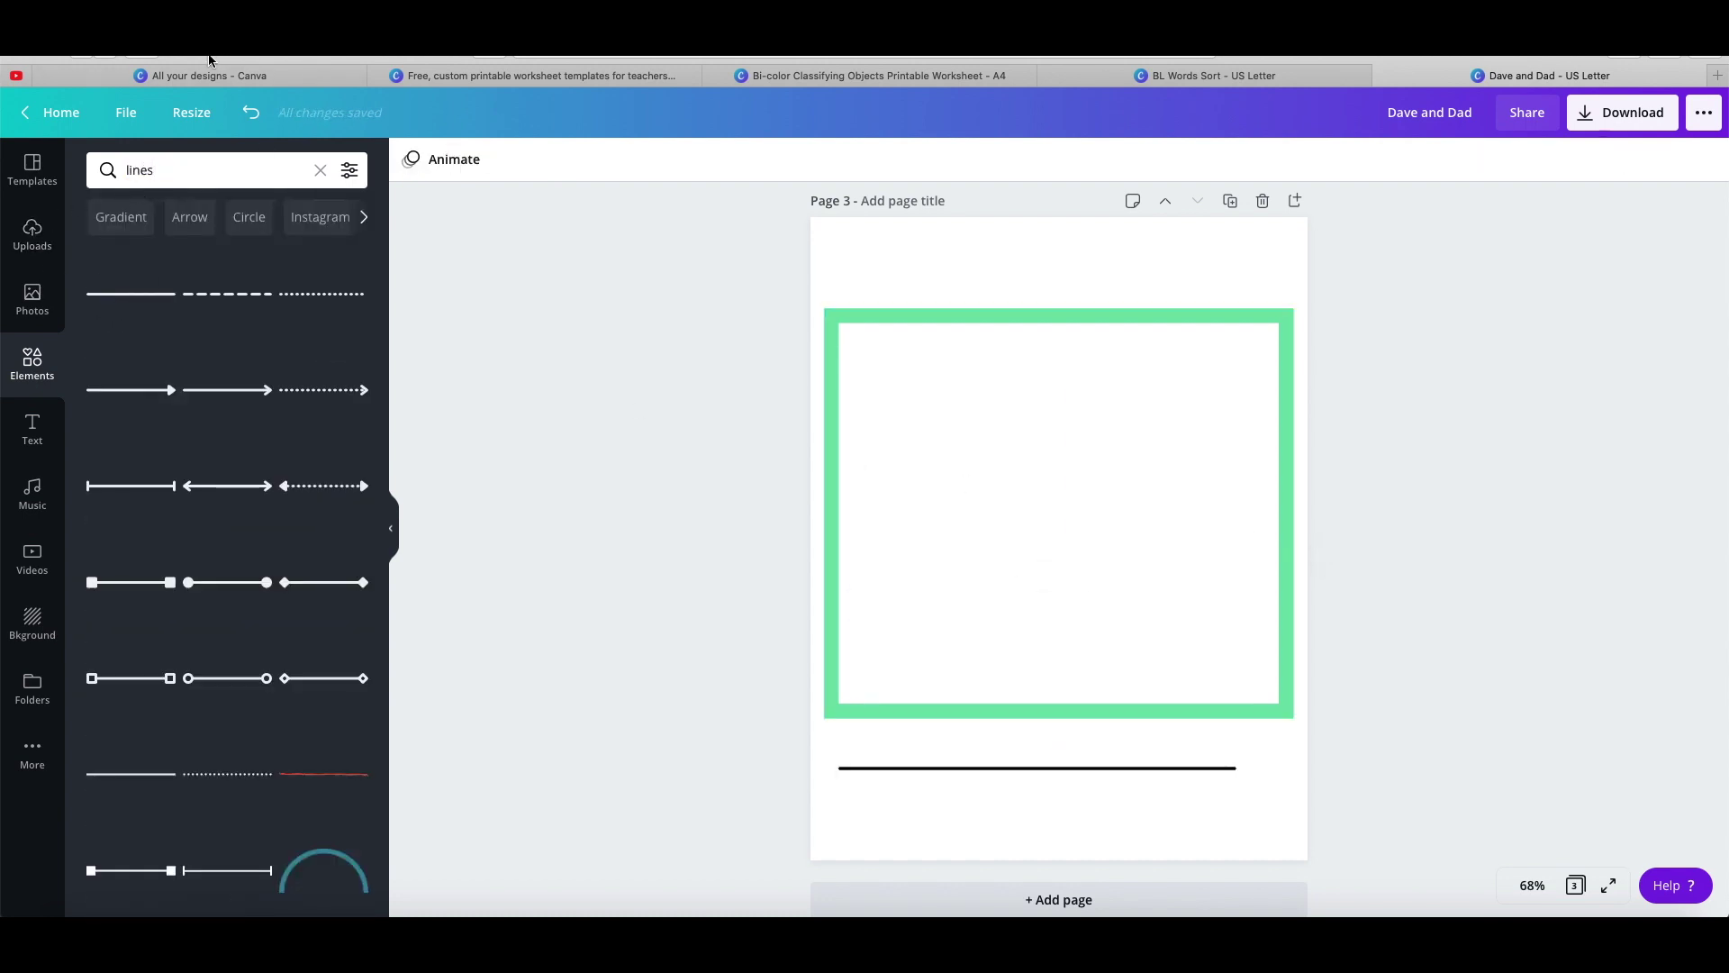
# Search the elements for "writing lines" and place the plain ruled lines in the upper-left part of the green frame
pyautogui.click(234, 174)
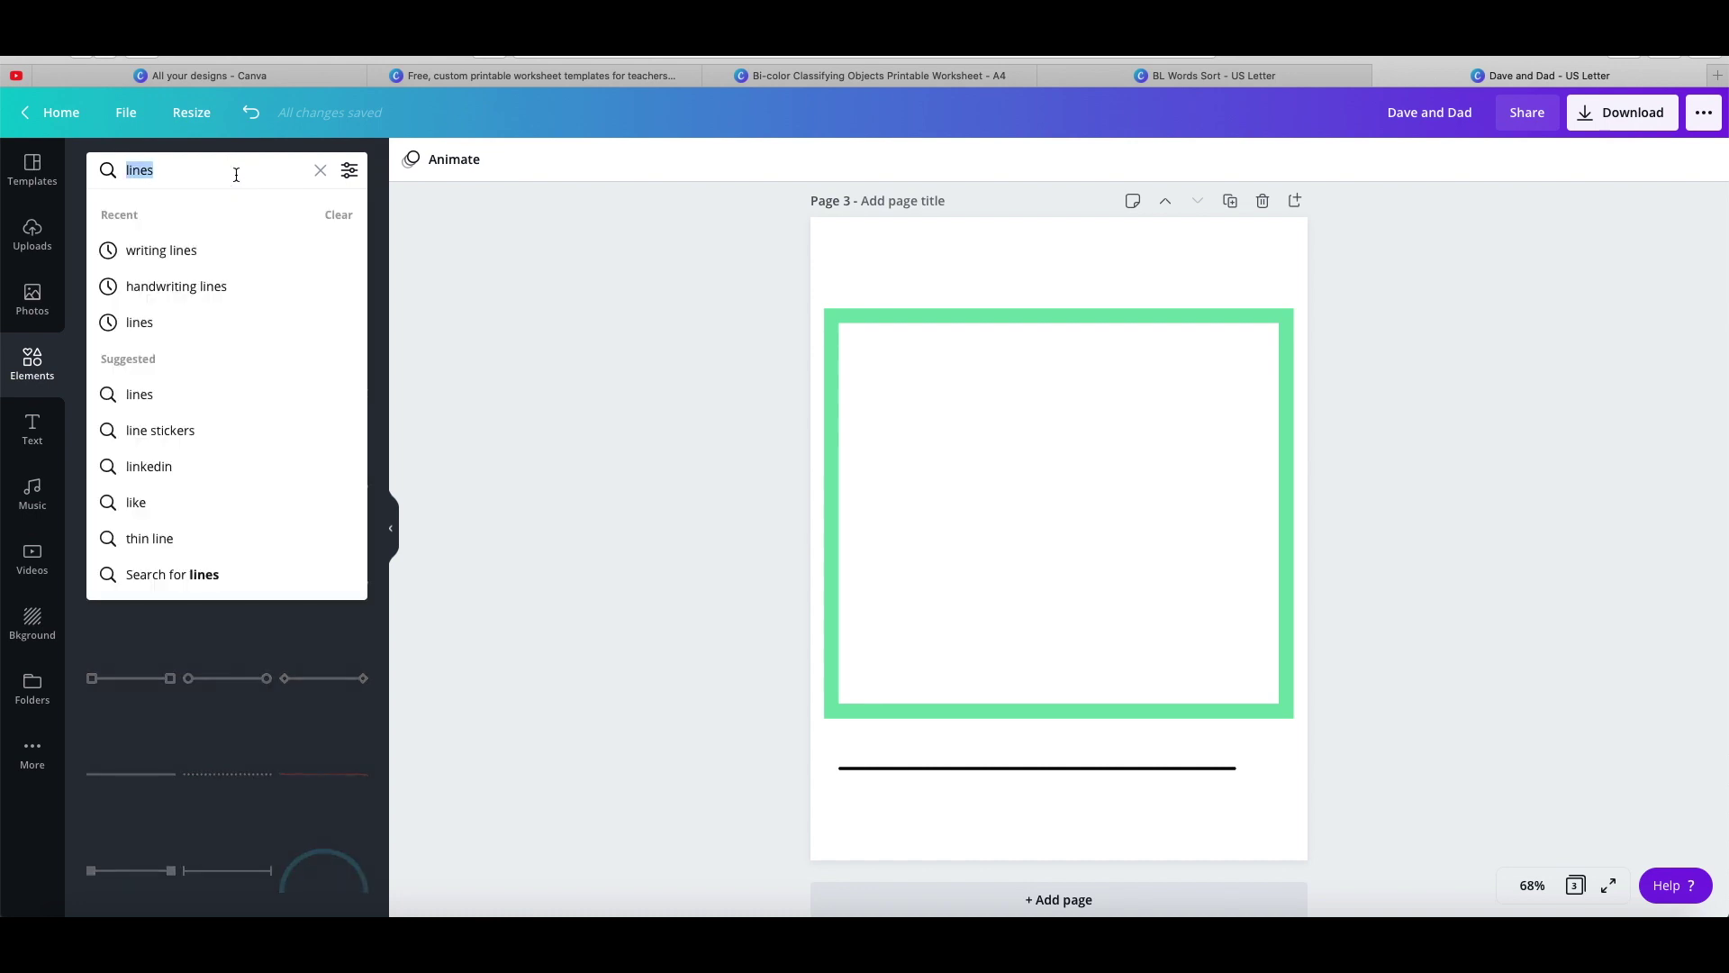
pyautogui.write('writi')
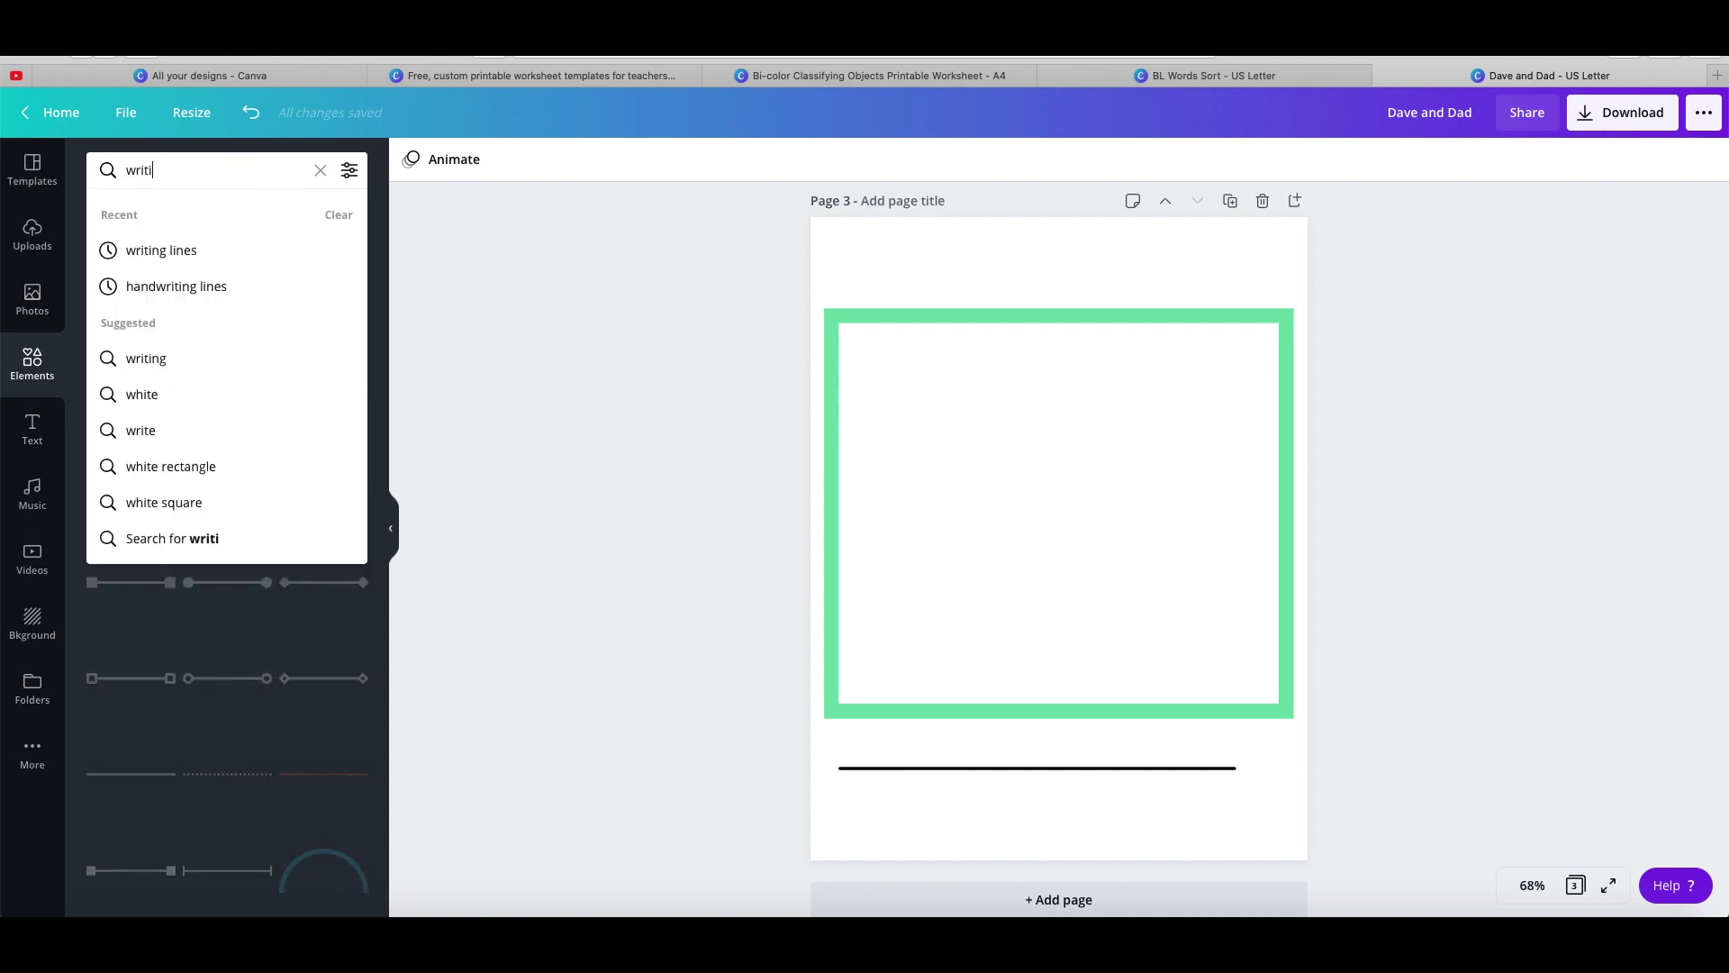
pyautogui.write('ng lines')
pyautogui.press('Return')
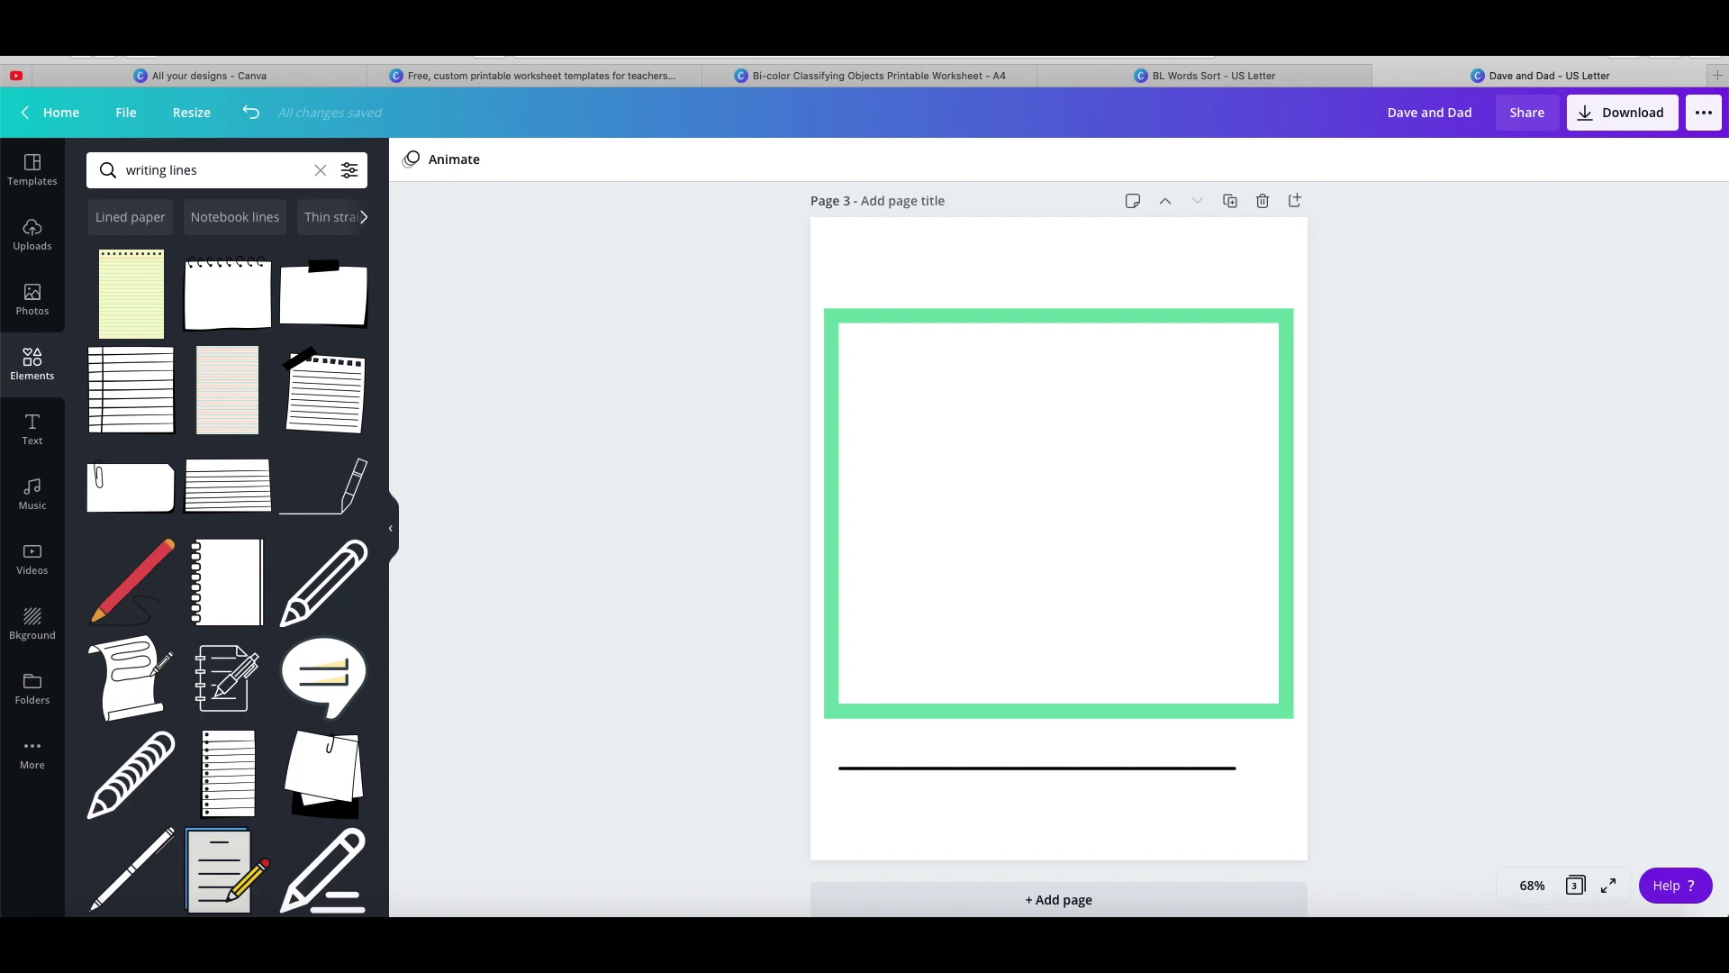
pyautogui.scroll(-2, 187, 402)
pyautogui.scroll(-5, 187, 402)
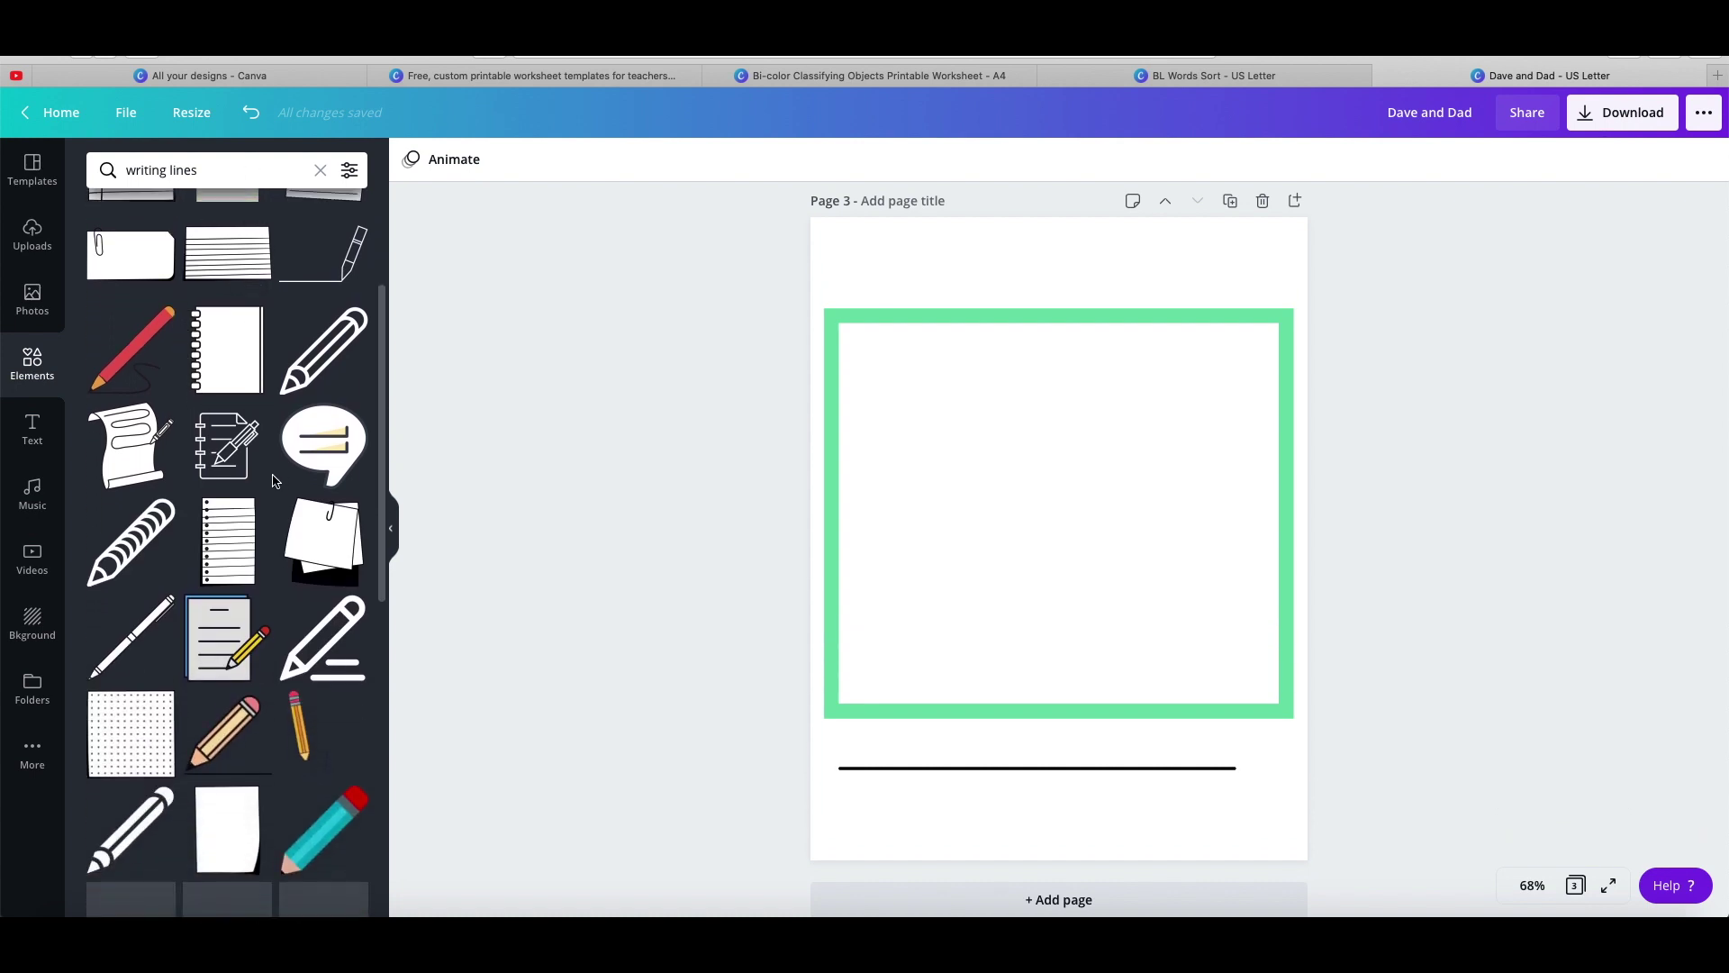
pyautogui.scroll(-4, 275, 482)
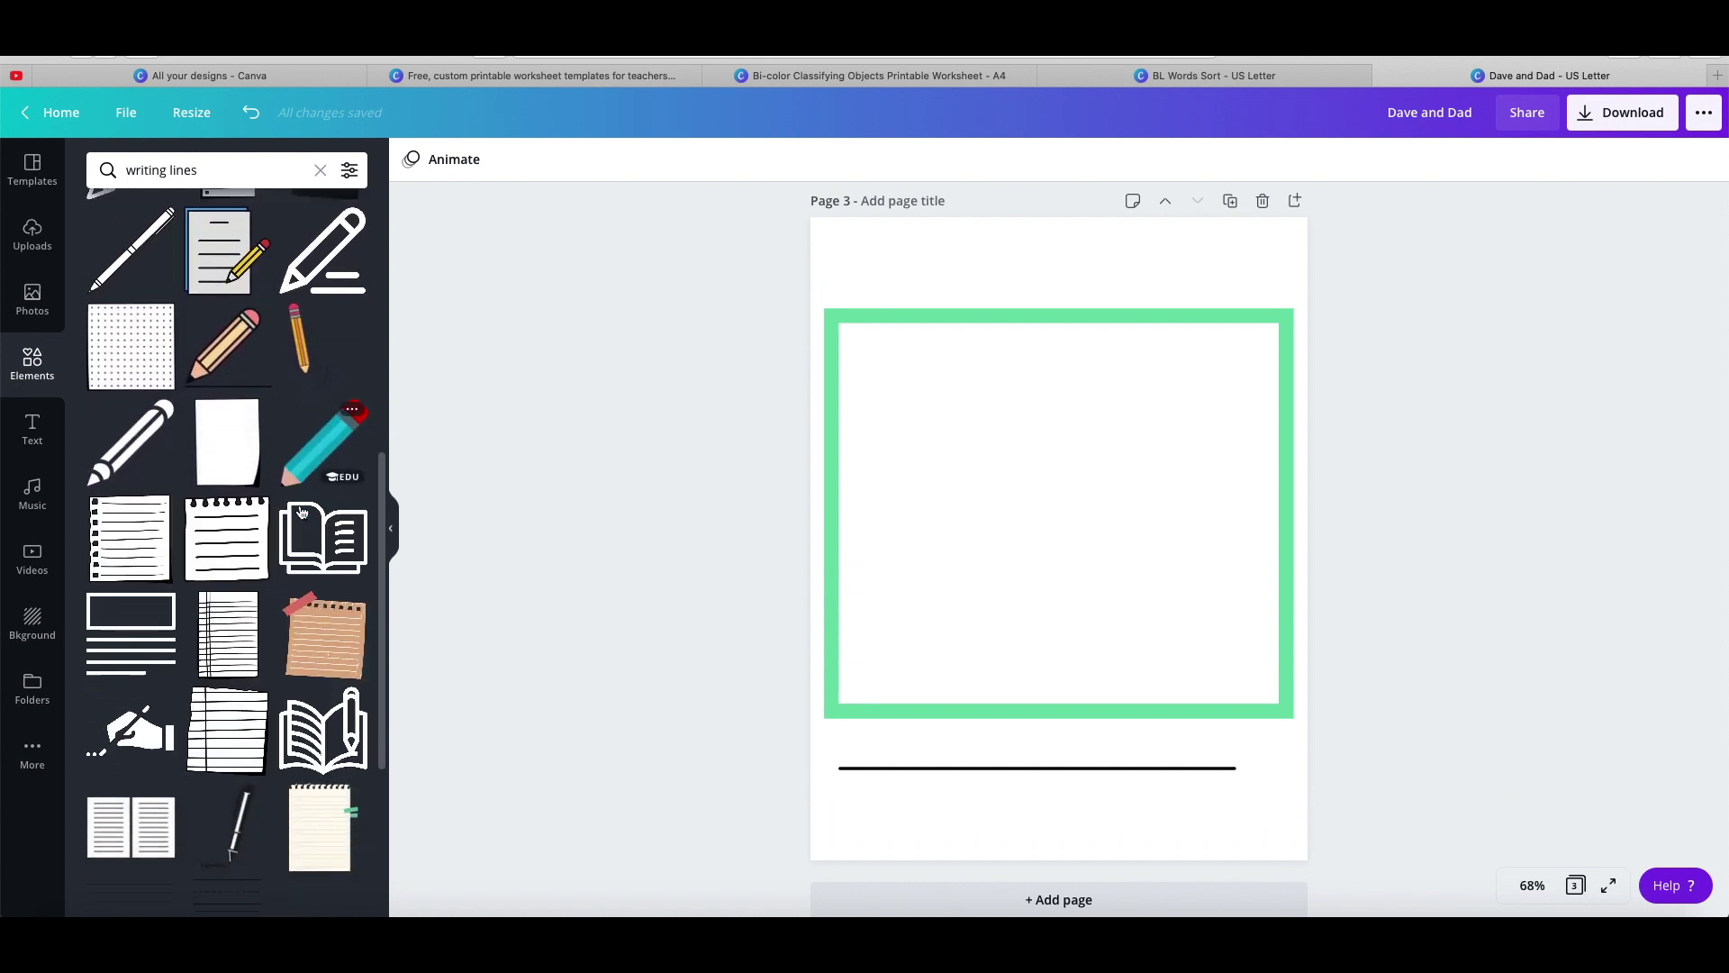
pyautogui.scroll(-1, 302, 512)
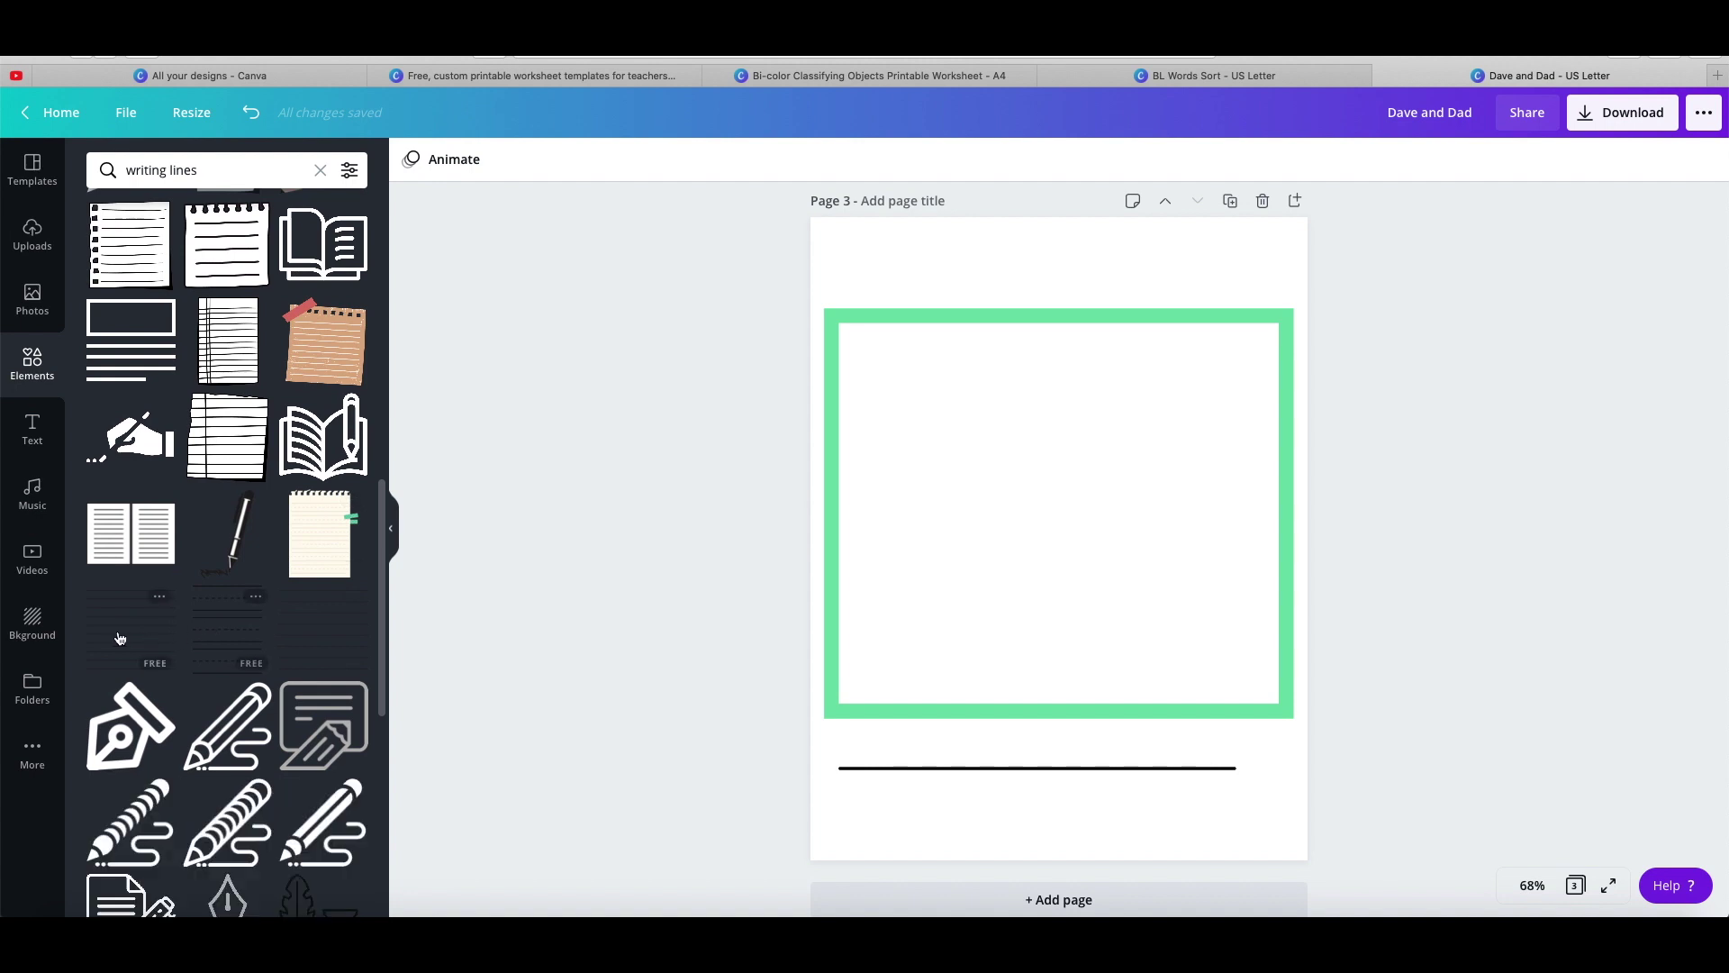
pyautogui.click(126, 626)
pyautogui.moveTo(996, 590); pyautogui.dragTo(935, 554)
# Add the handwriting lines with dashed midlines to page 3 and shift them toward the frame's right side
pyautogui.click(227, 630)
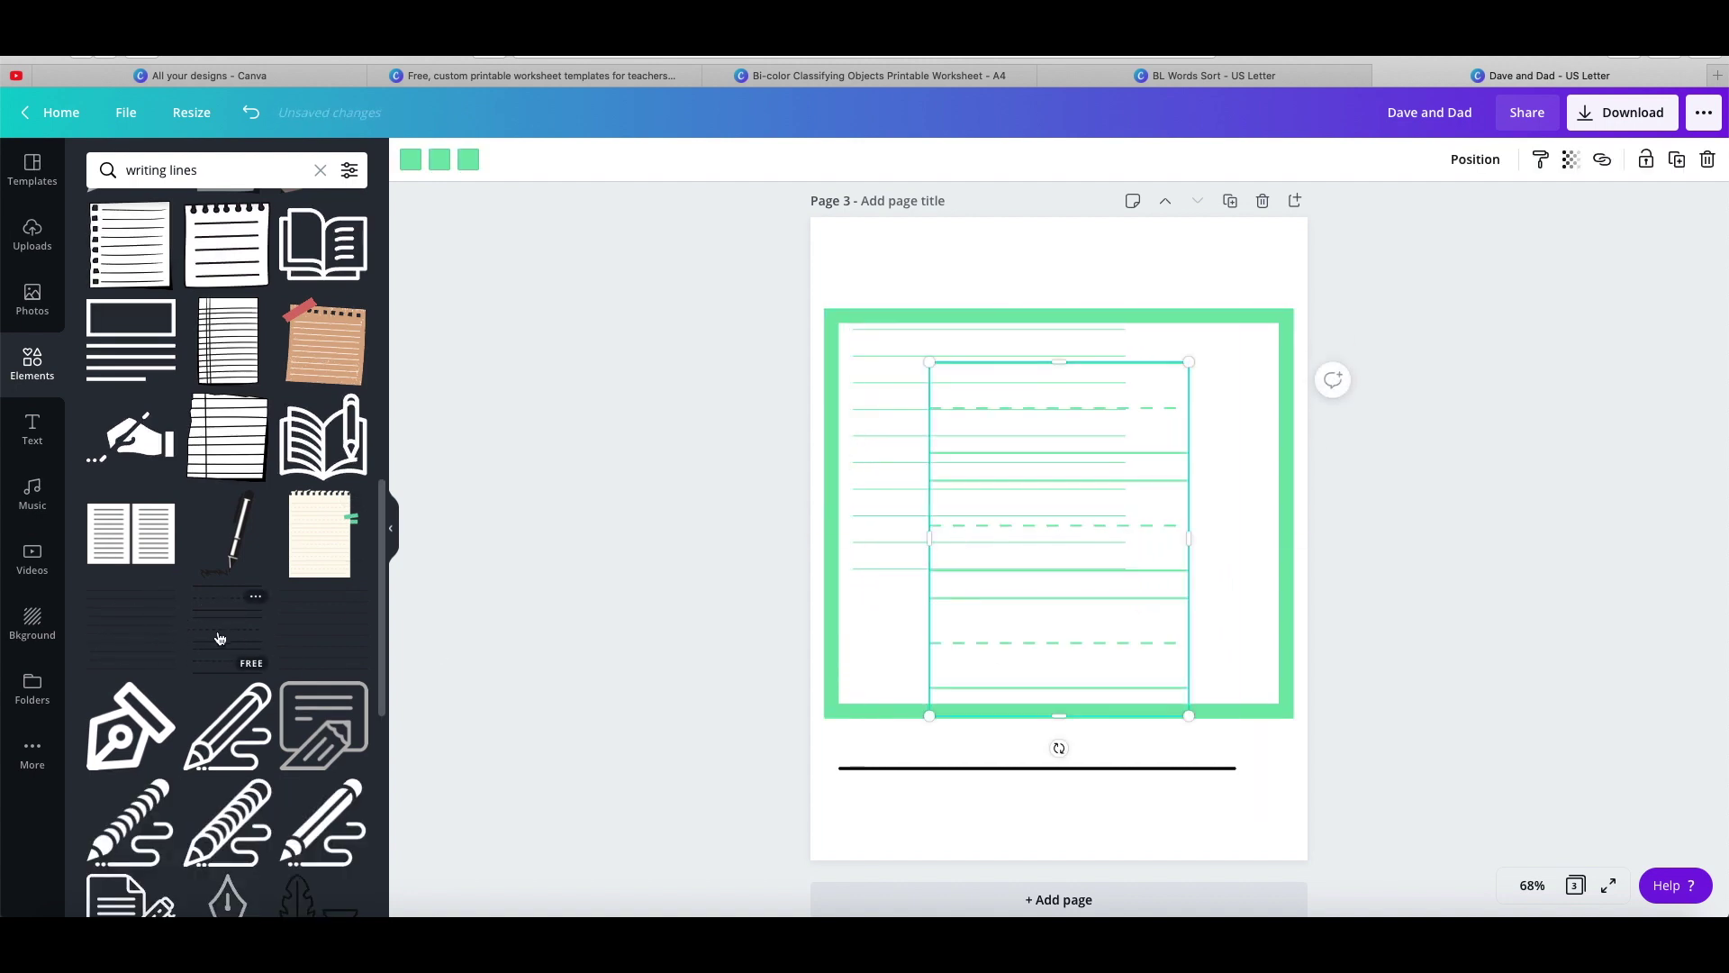
pyautogui.click(1045, 646)
pyautogui.moveTo(1044, 644); pyautogui.dragTo(1097, 640)
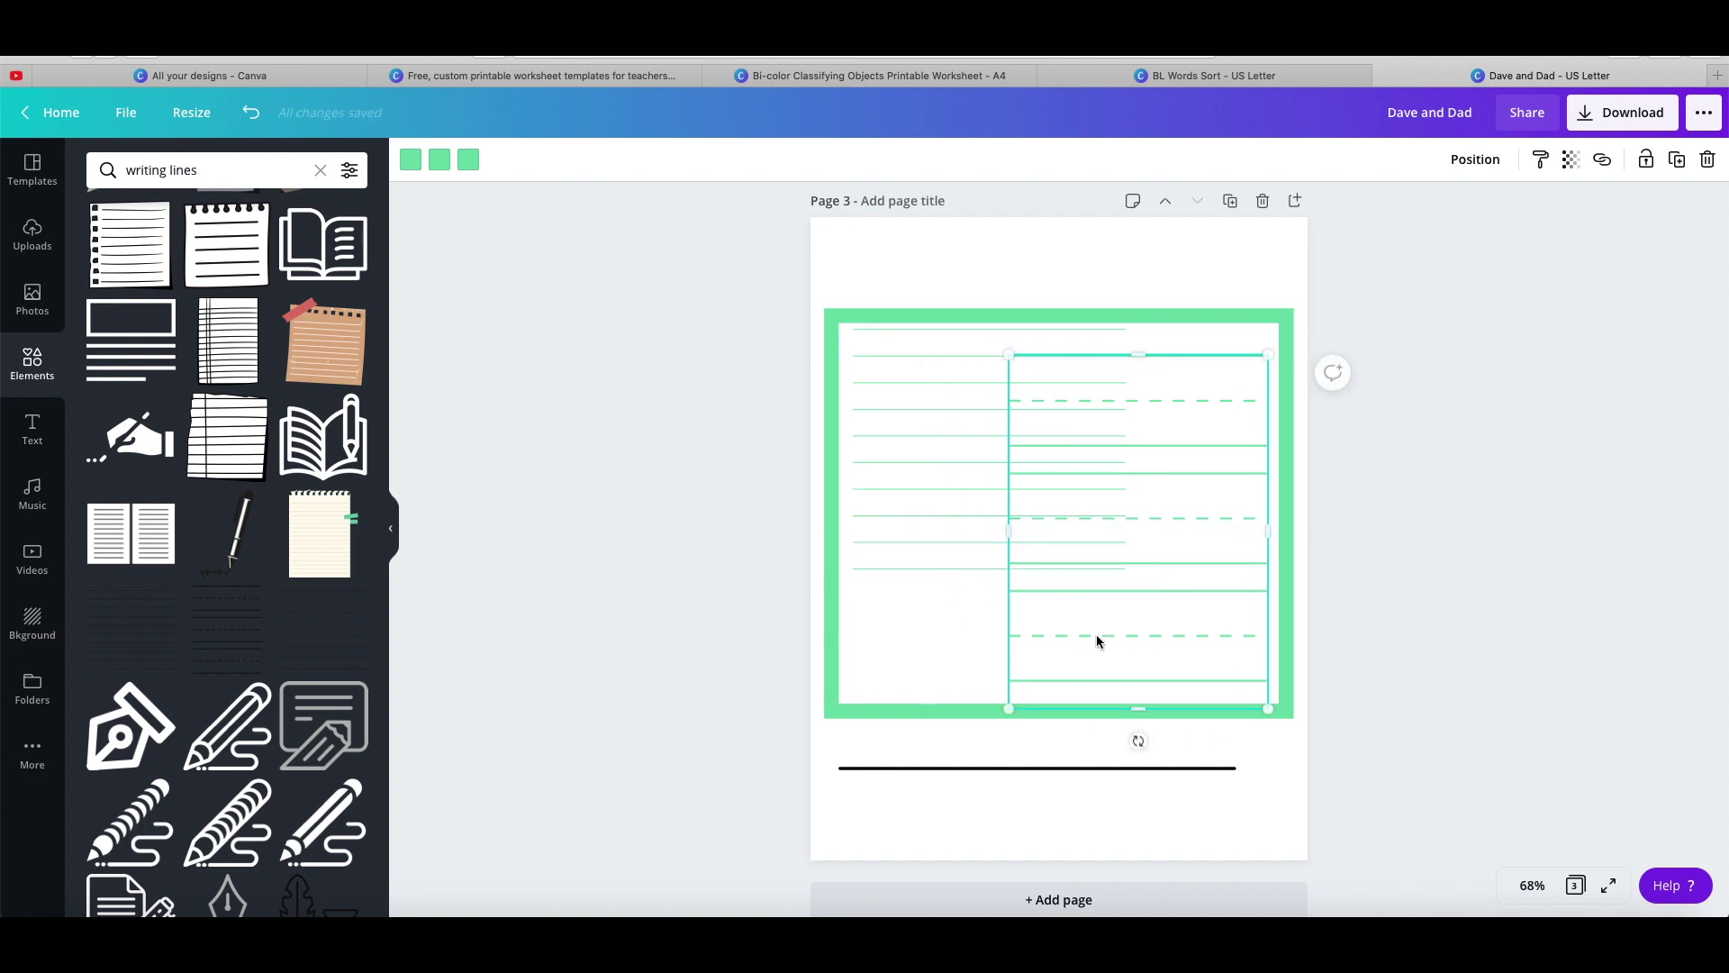
pyautogui.click(347, 657)
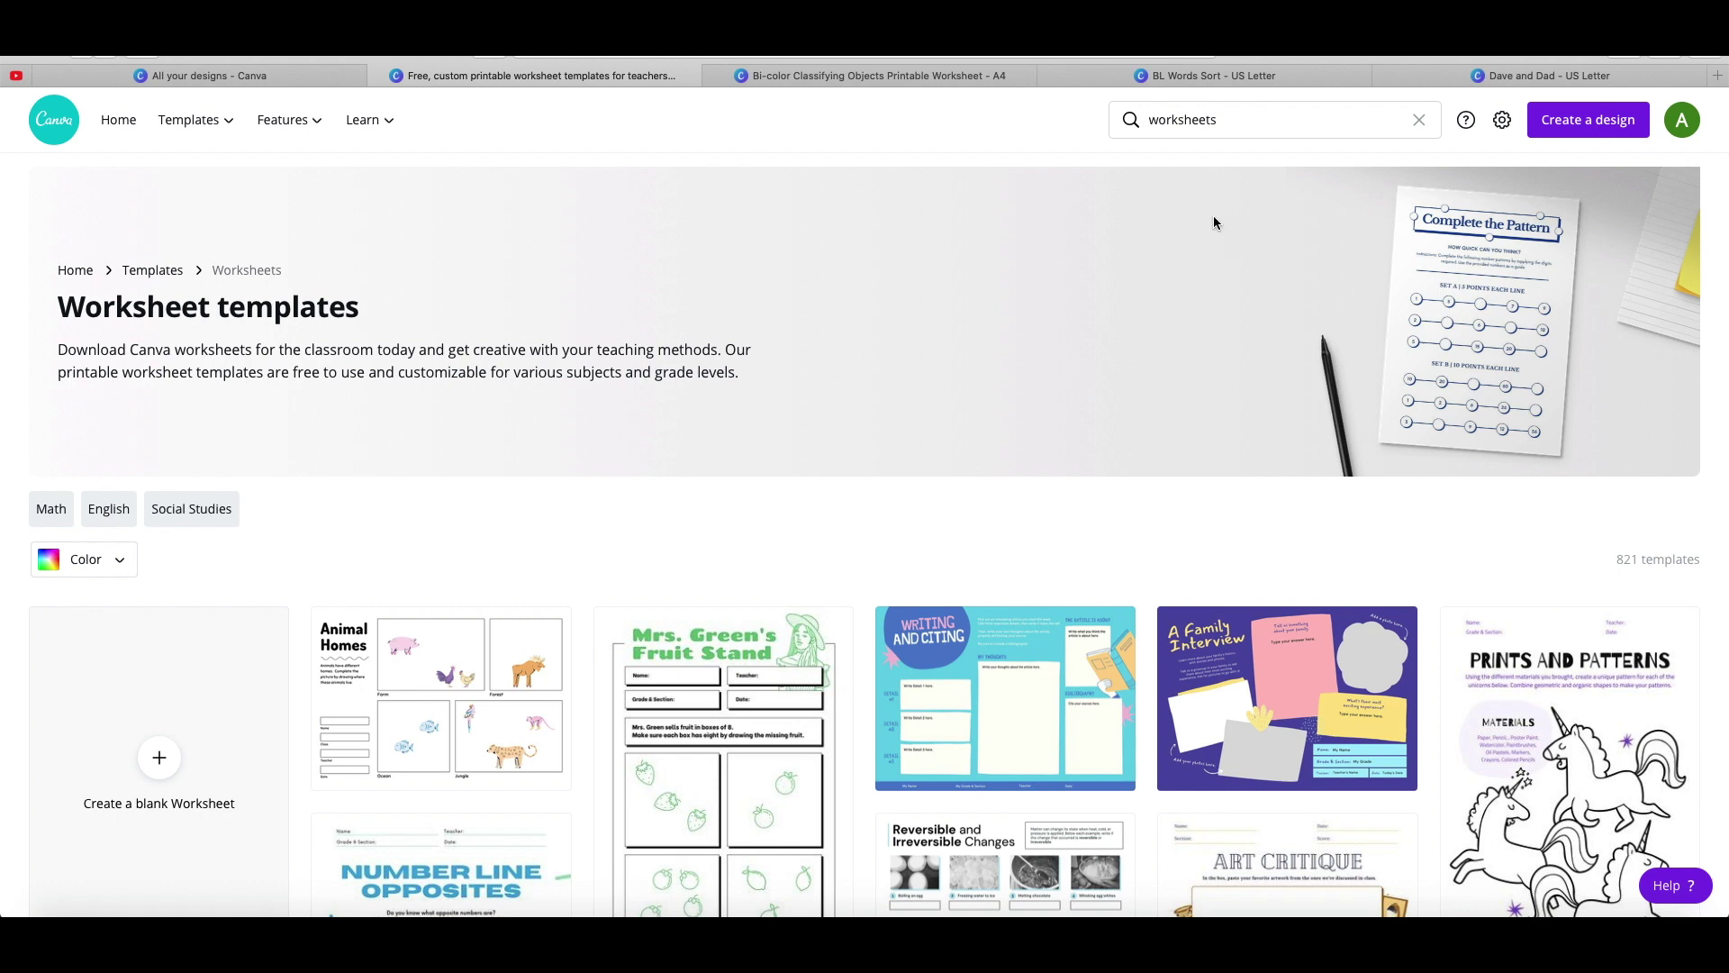
# Search the templates for "bingo" and start a design from the Mindfulness Bingo template, Light Blue and Cream Bingo Your Story
pyautogui.click(1234, 119)
pyautogui.write('bingo')
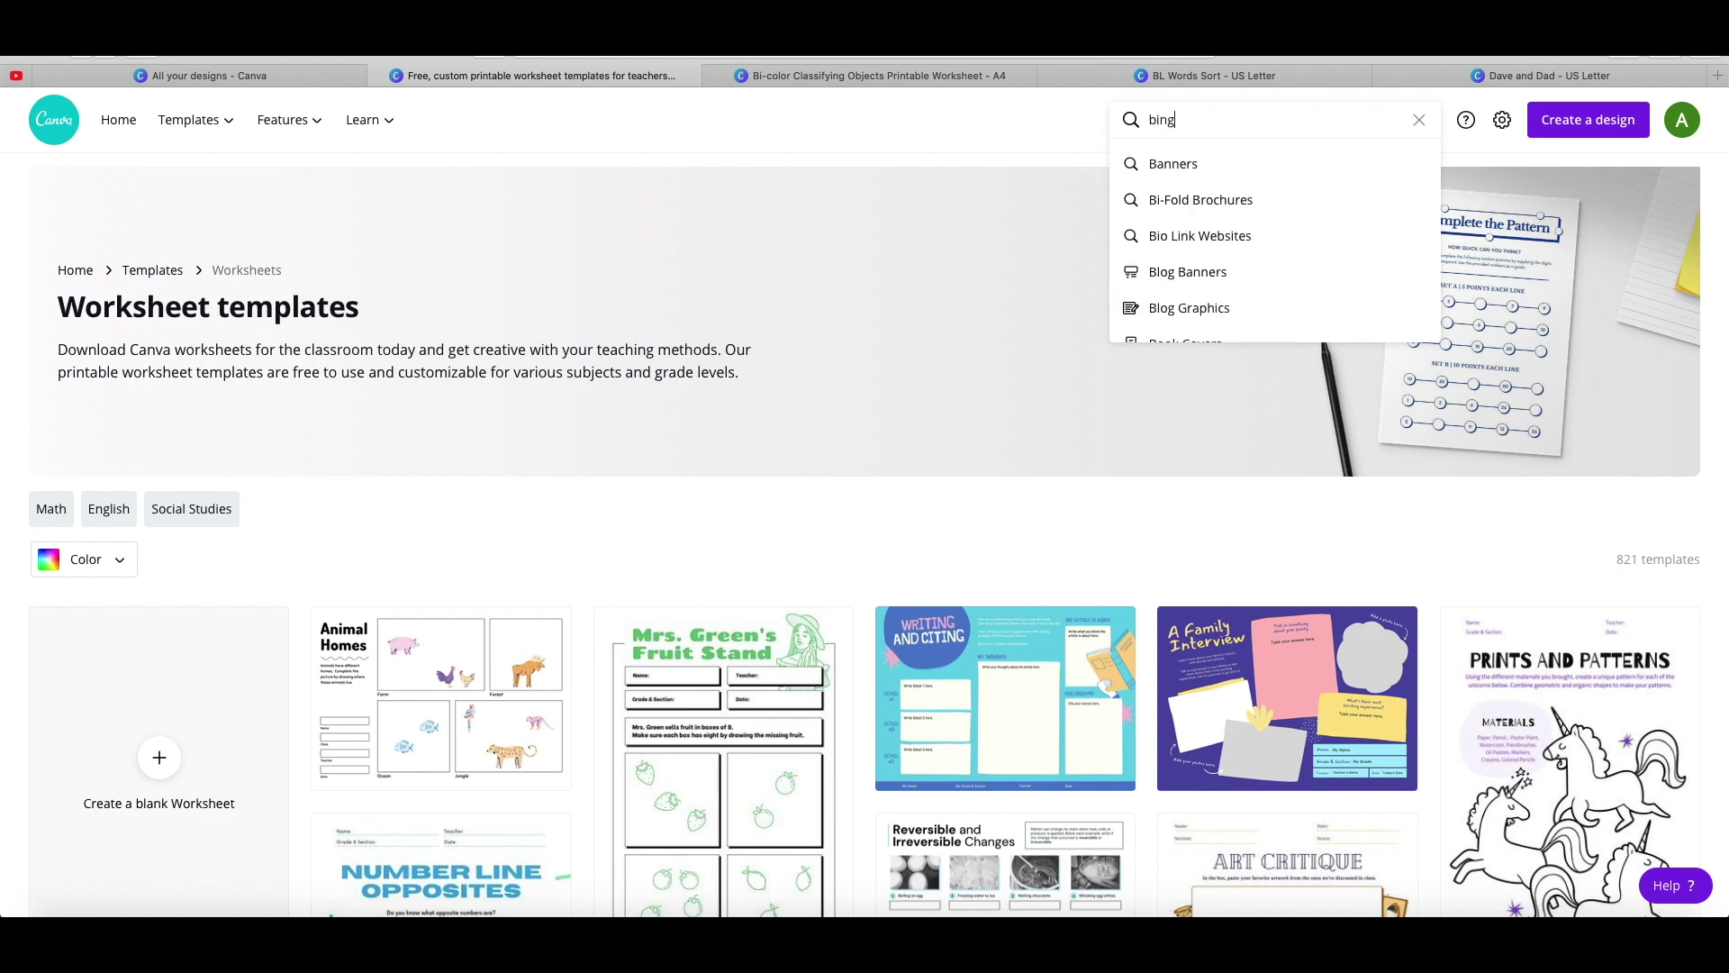
pyautogui.press('Return')
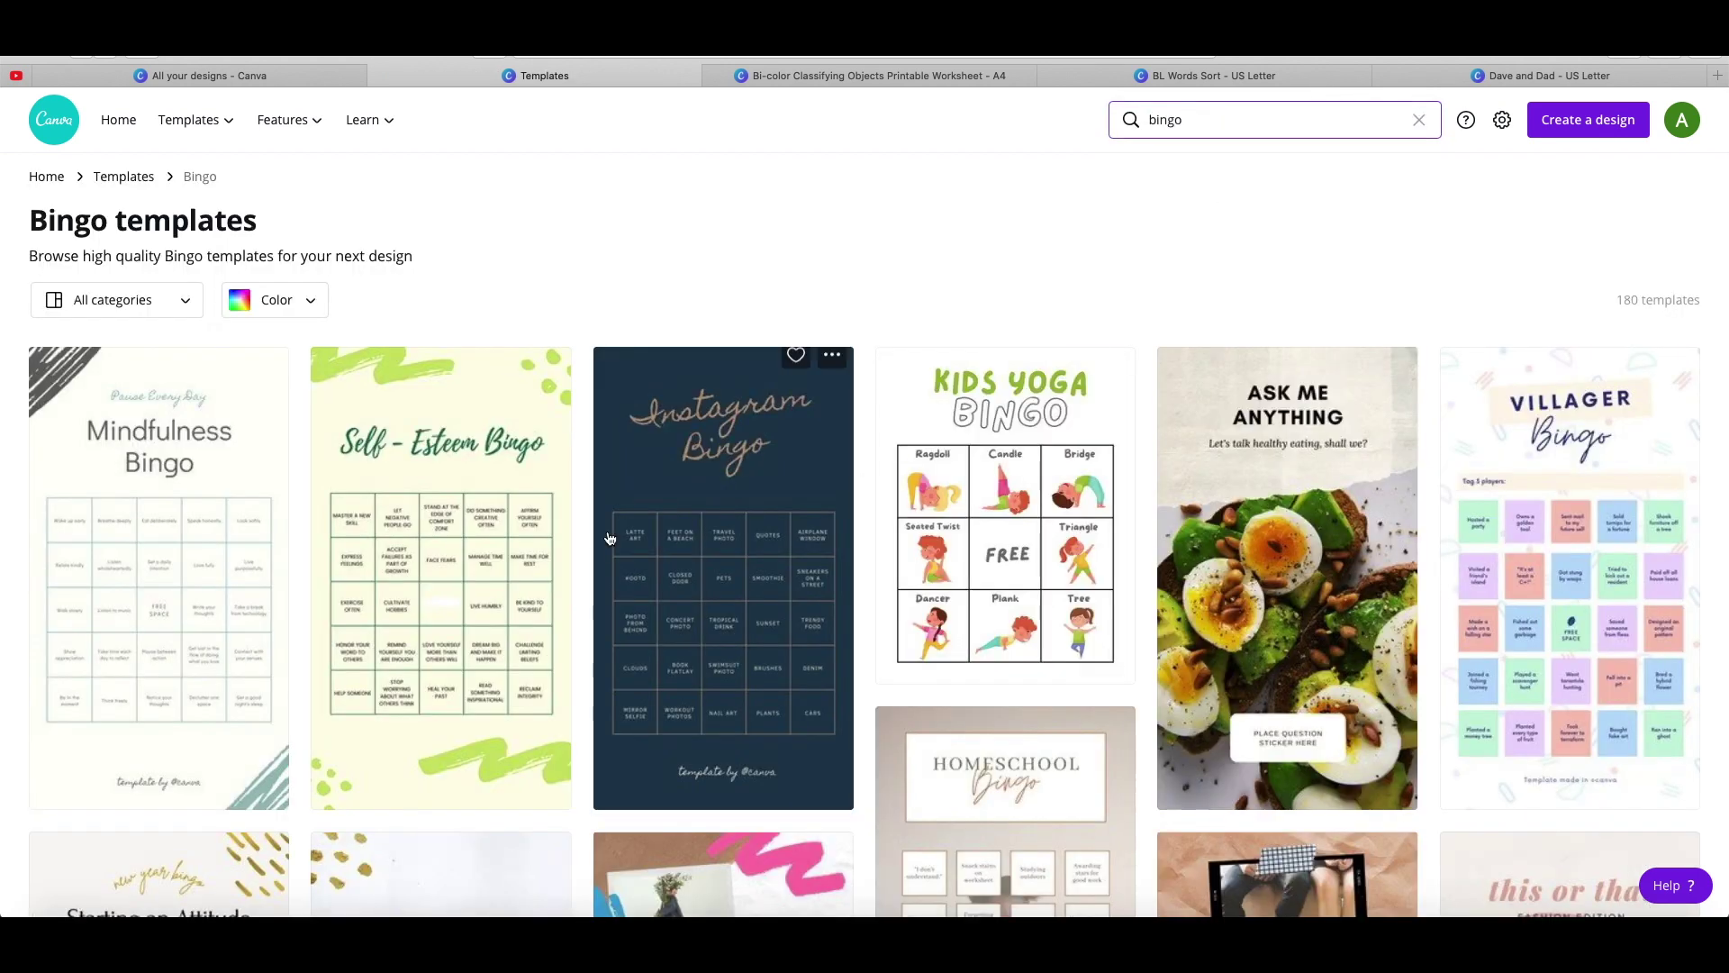
pyautogui.click(222, 551)
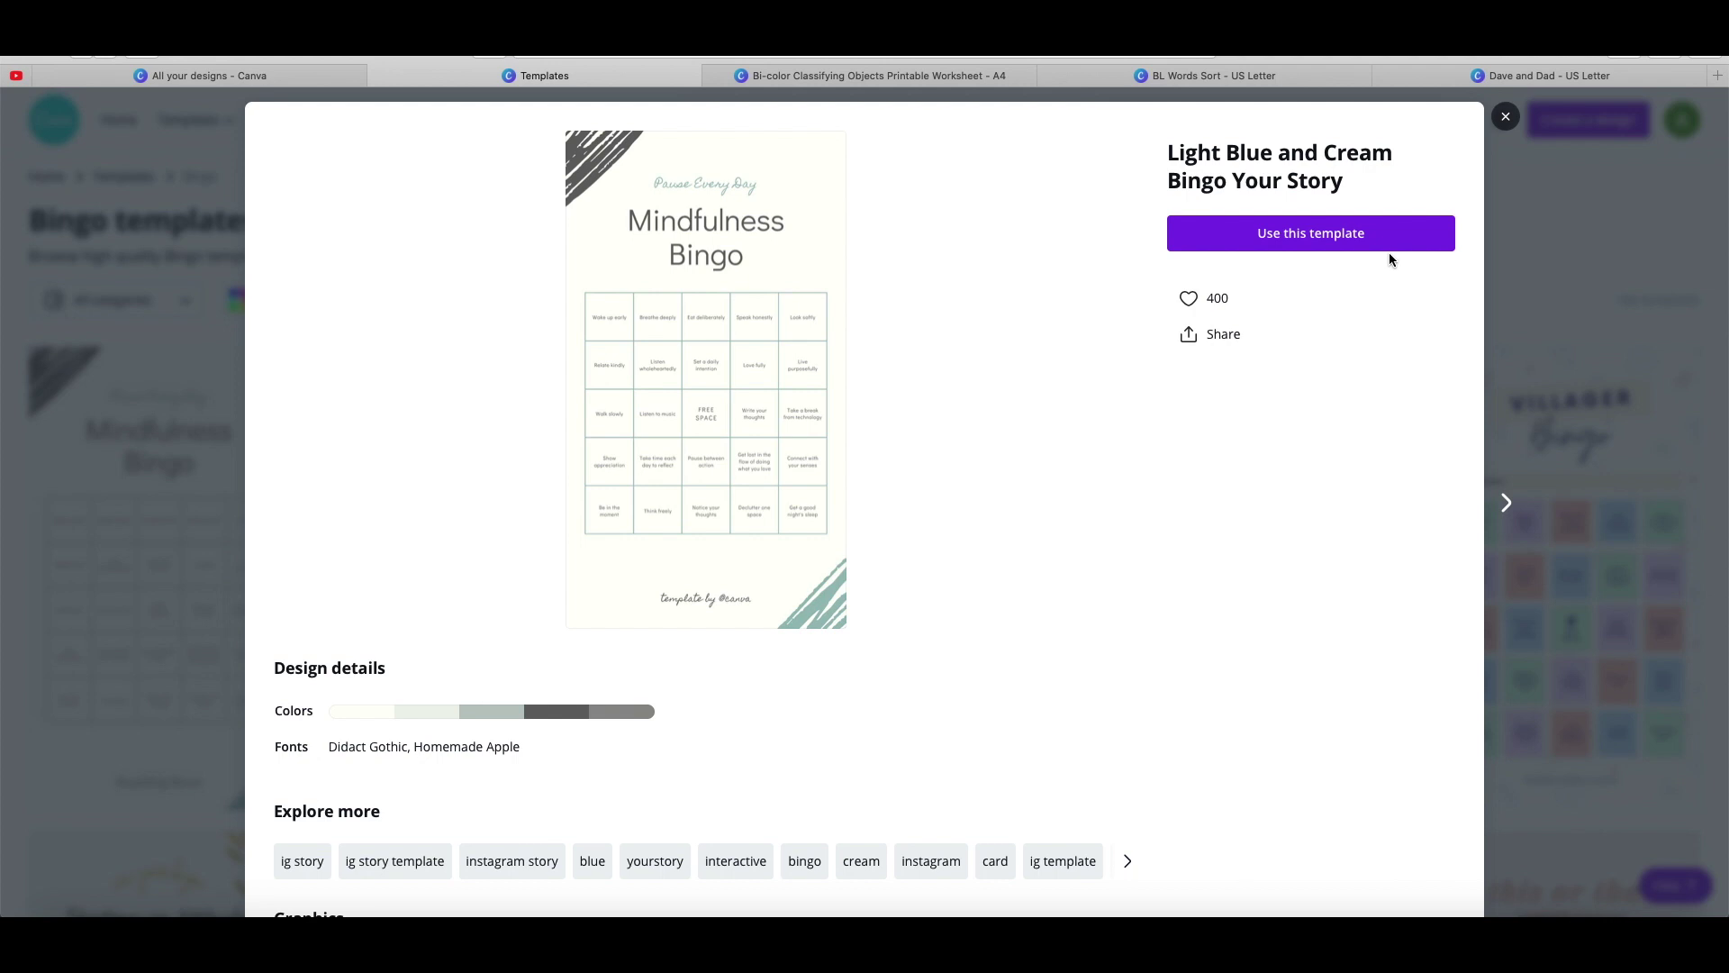
pyautogui.click(1393, 234)
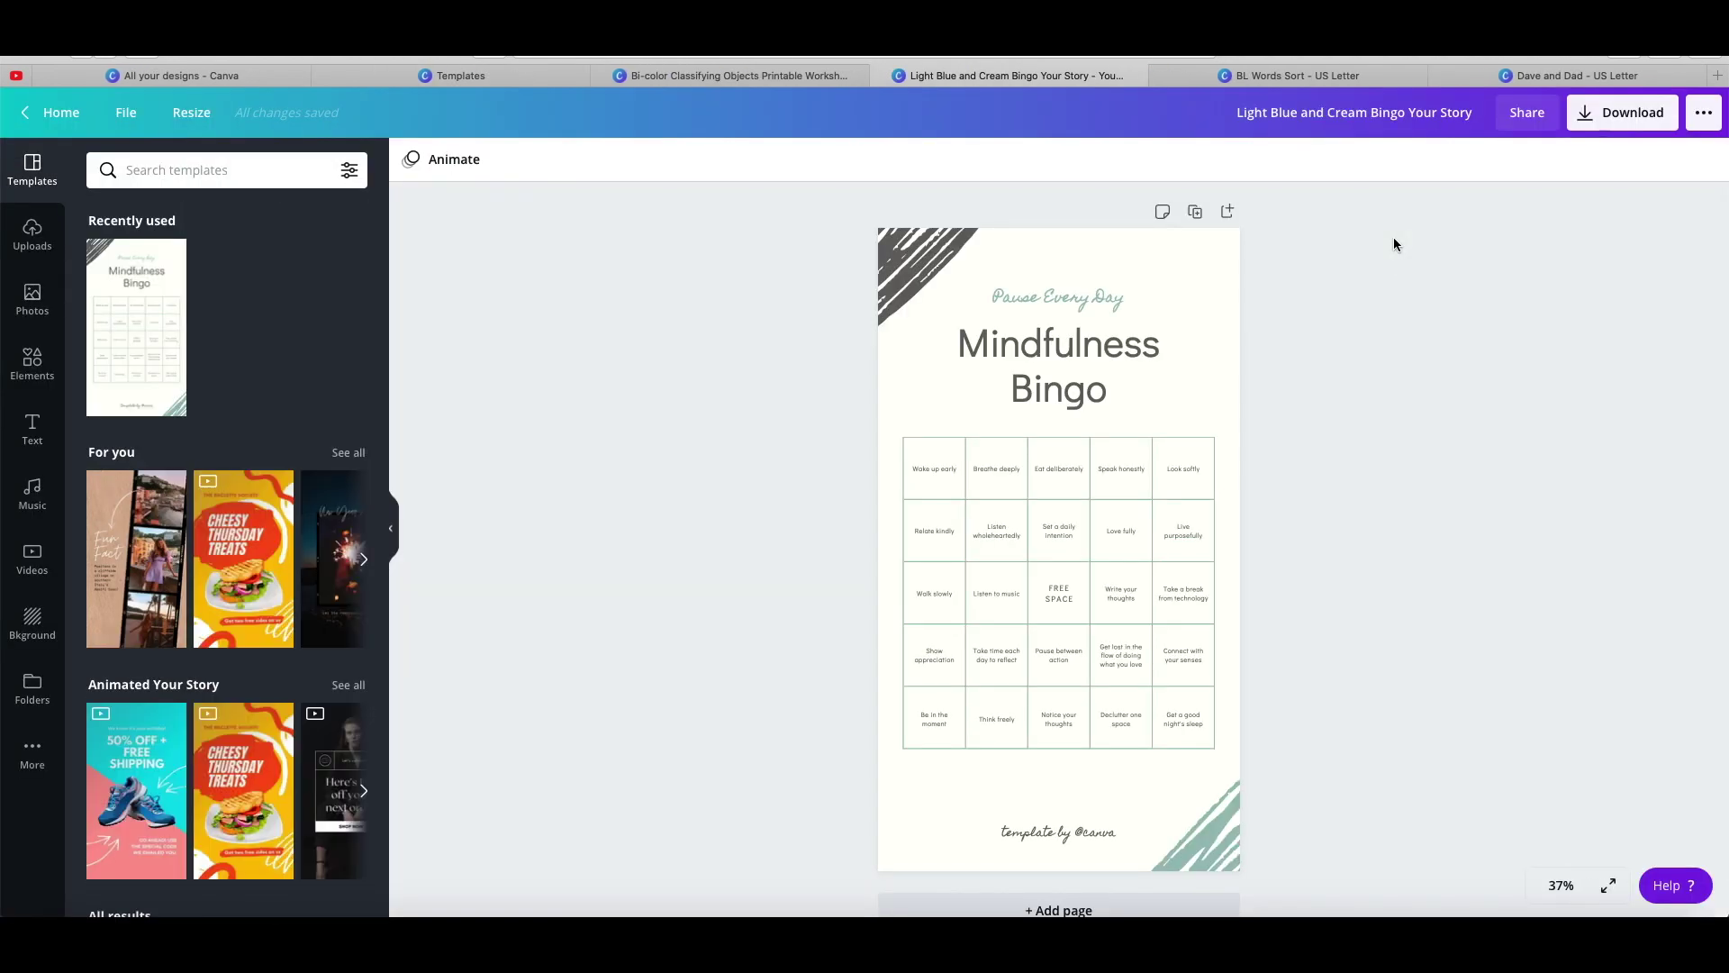
# Open the download options of the Mindfulness Bingo design
pyautogui.click(1608, 122)
pyautogui.click(1533, 250)
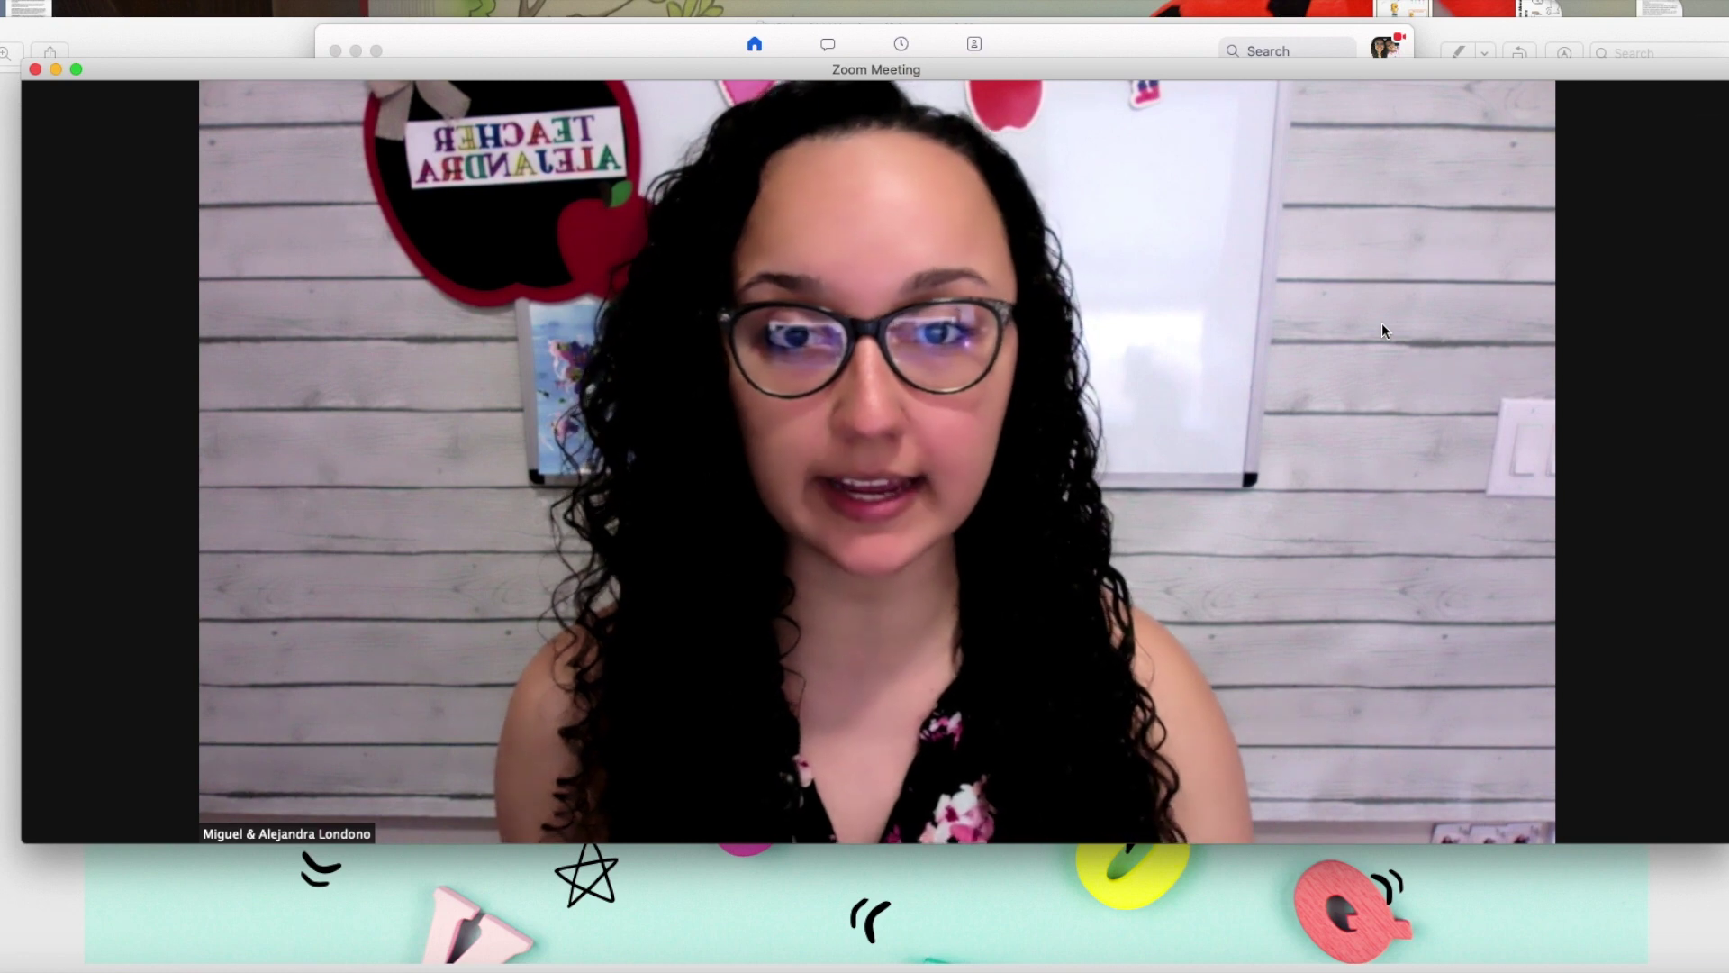
# Switch to the Zoom meeting and share a blank whiteboard
pyautogui.moveTo(892, 618)
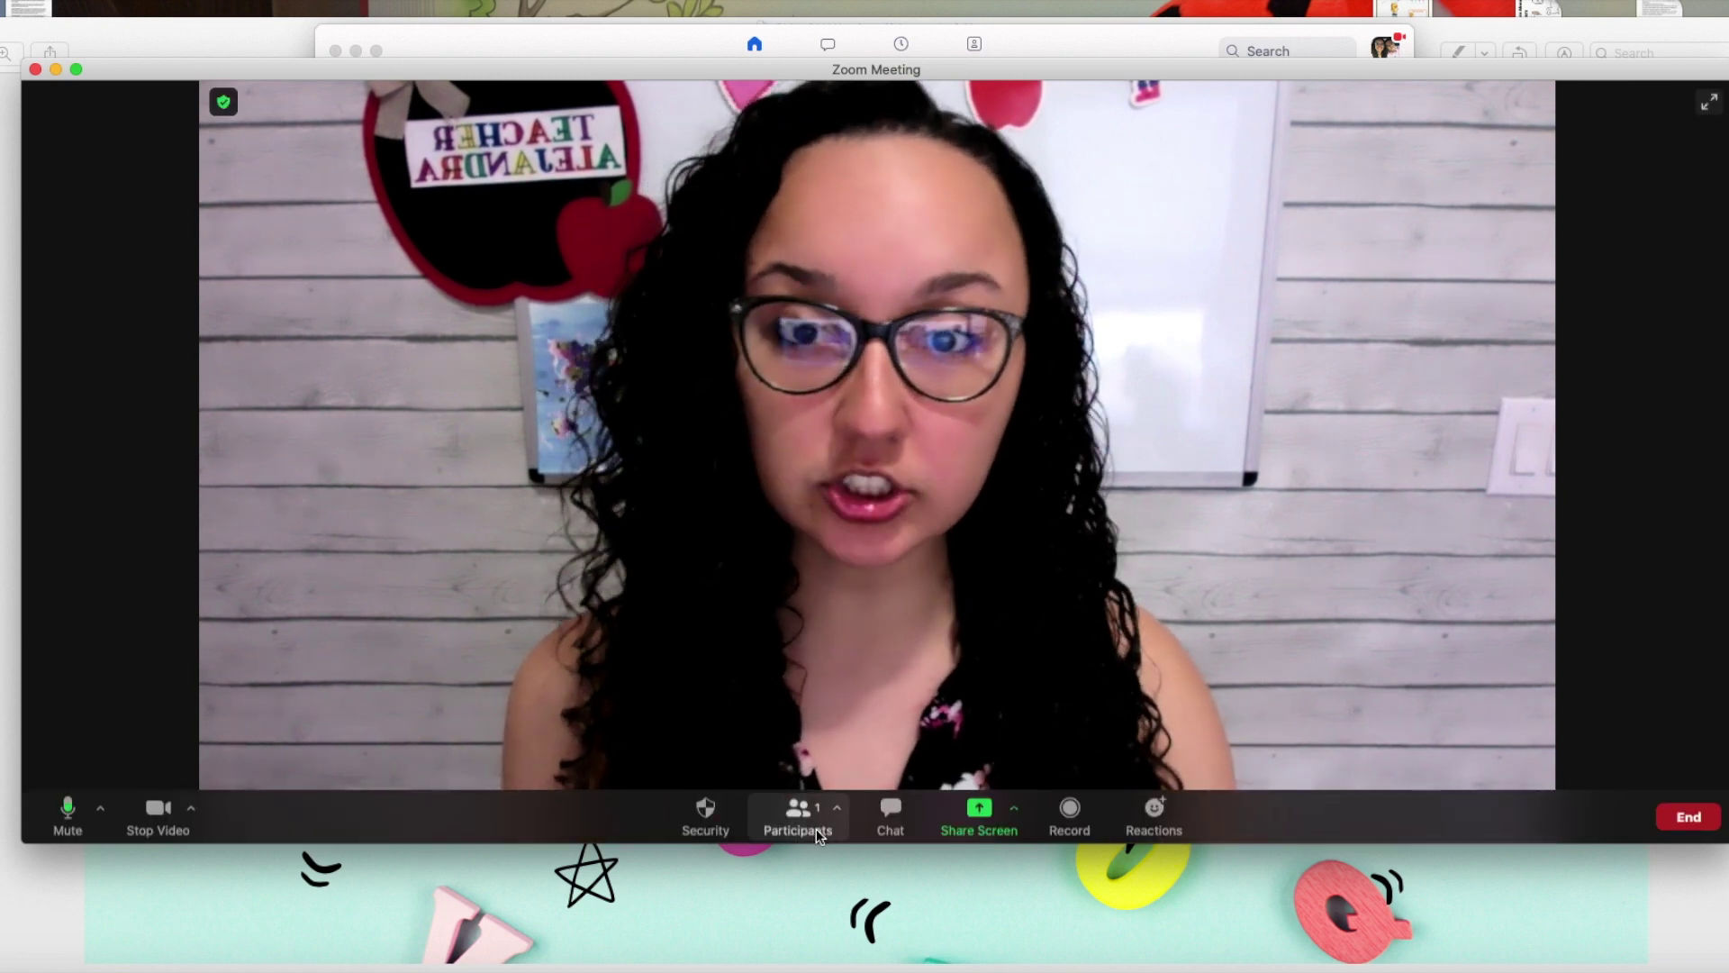
pyautogui.click(964, 829)
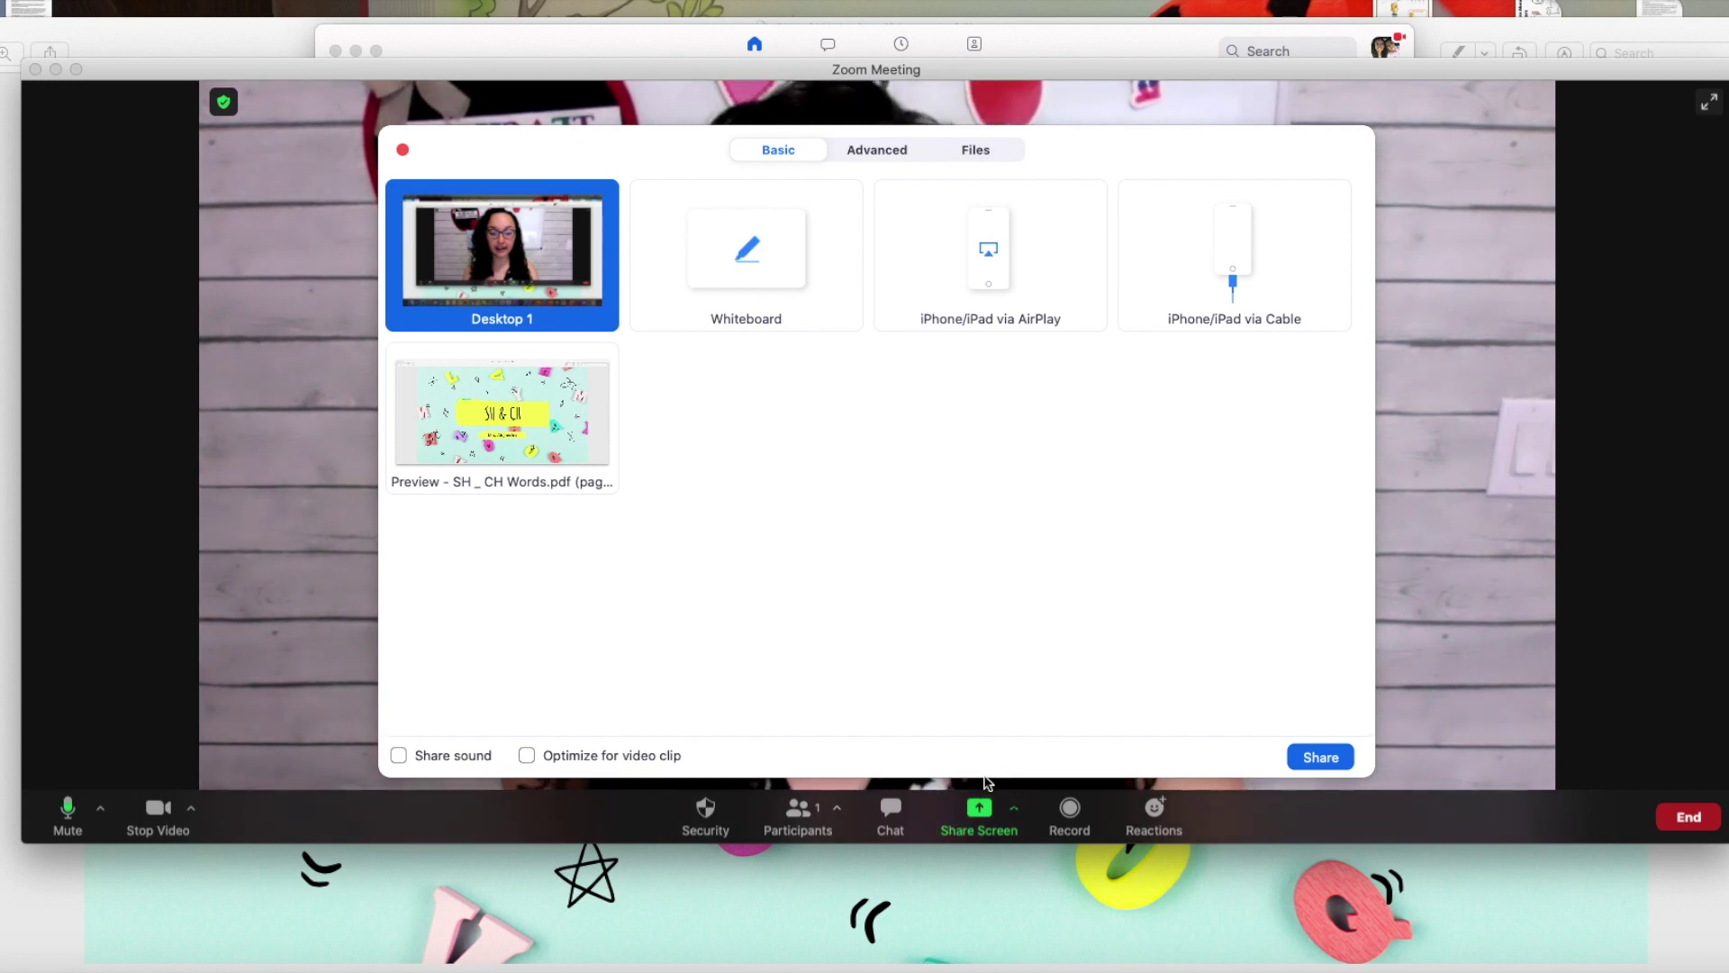
pyautogui.click(734, 277)
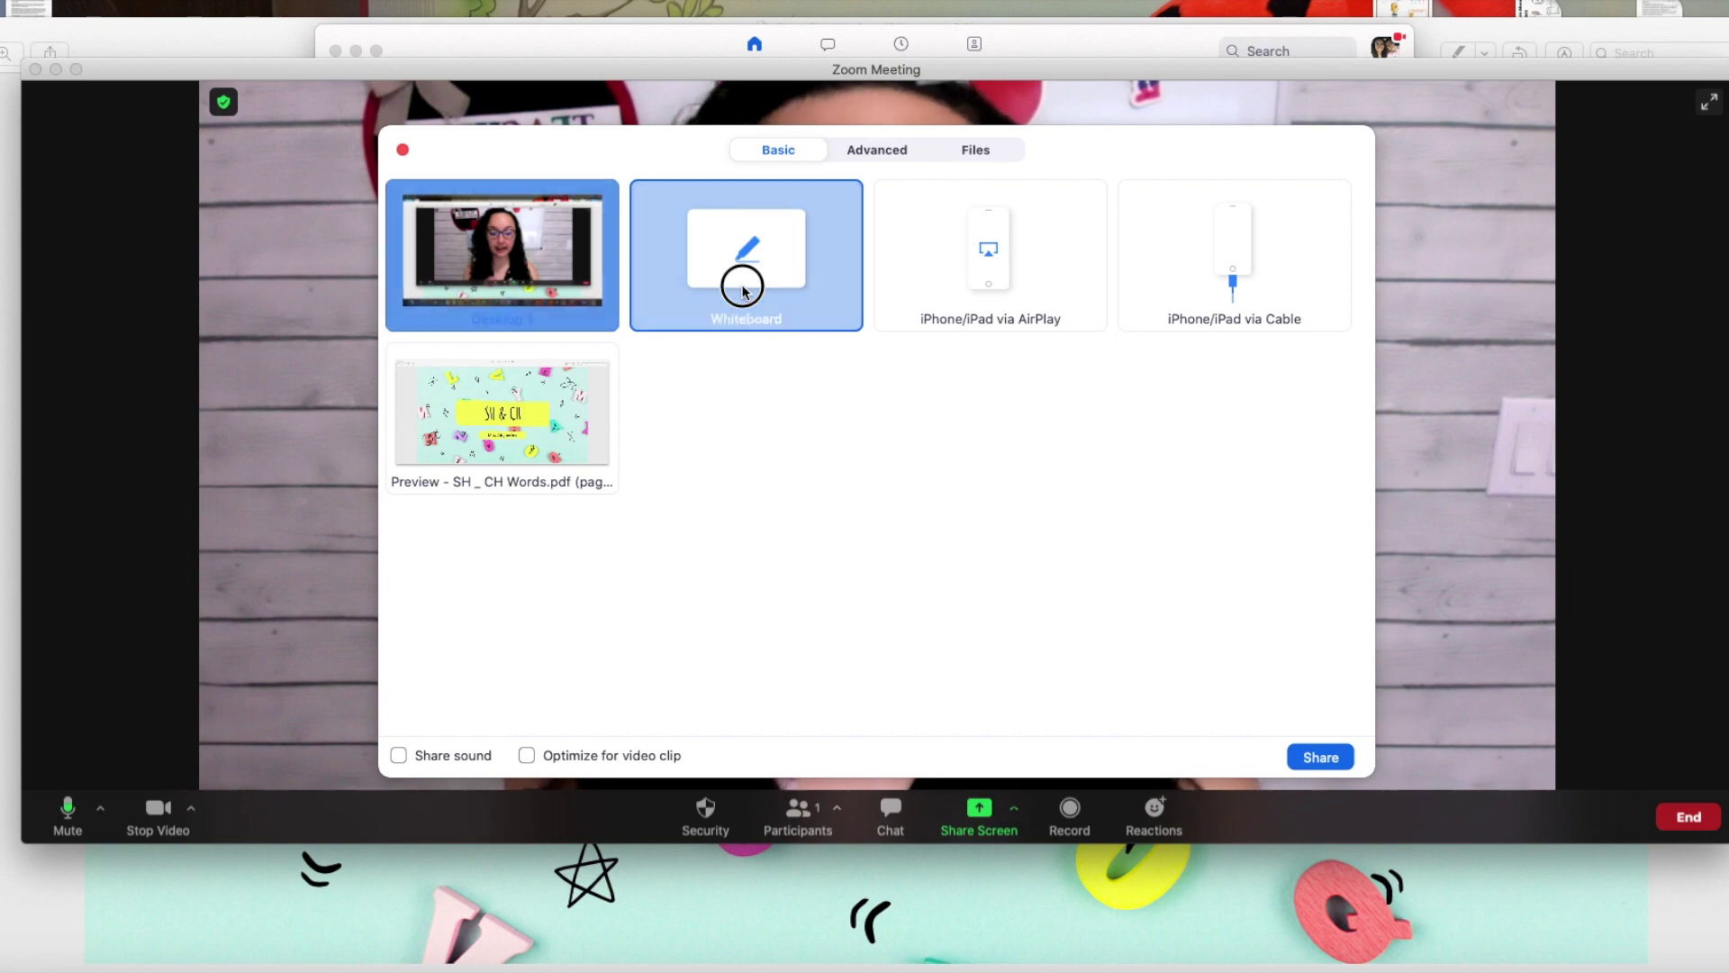
pyautogui.click(1324, 757)
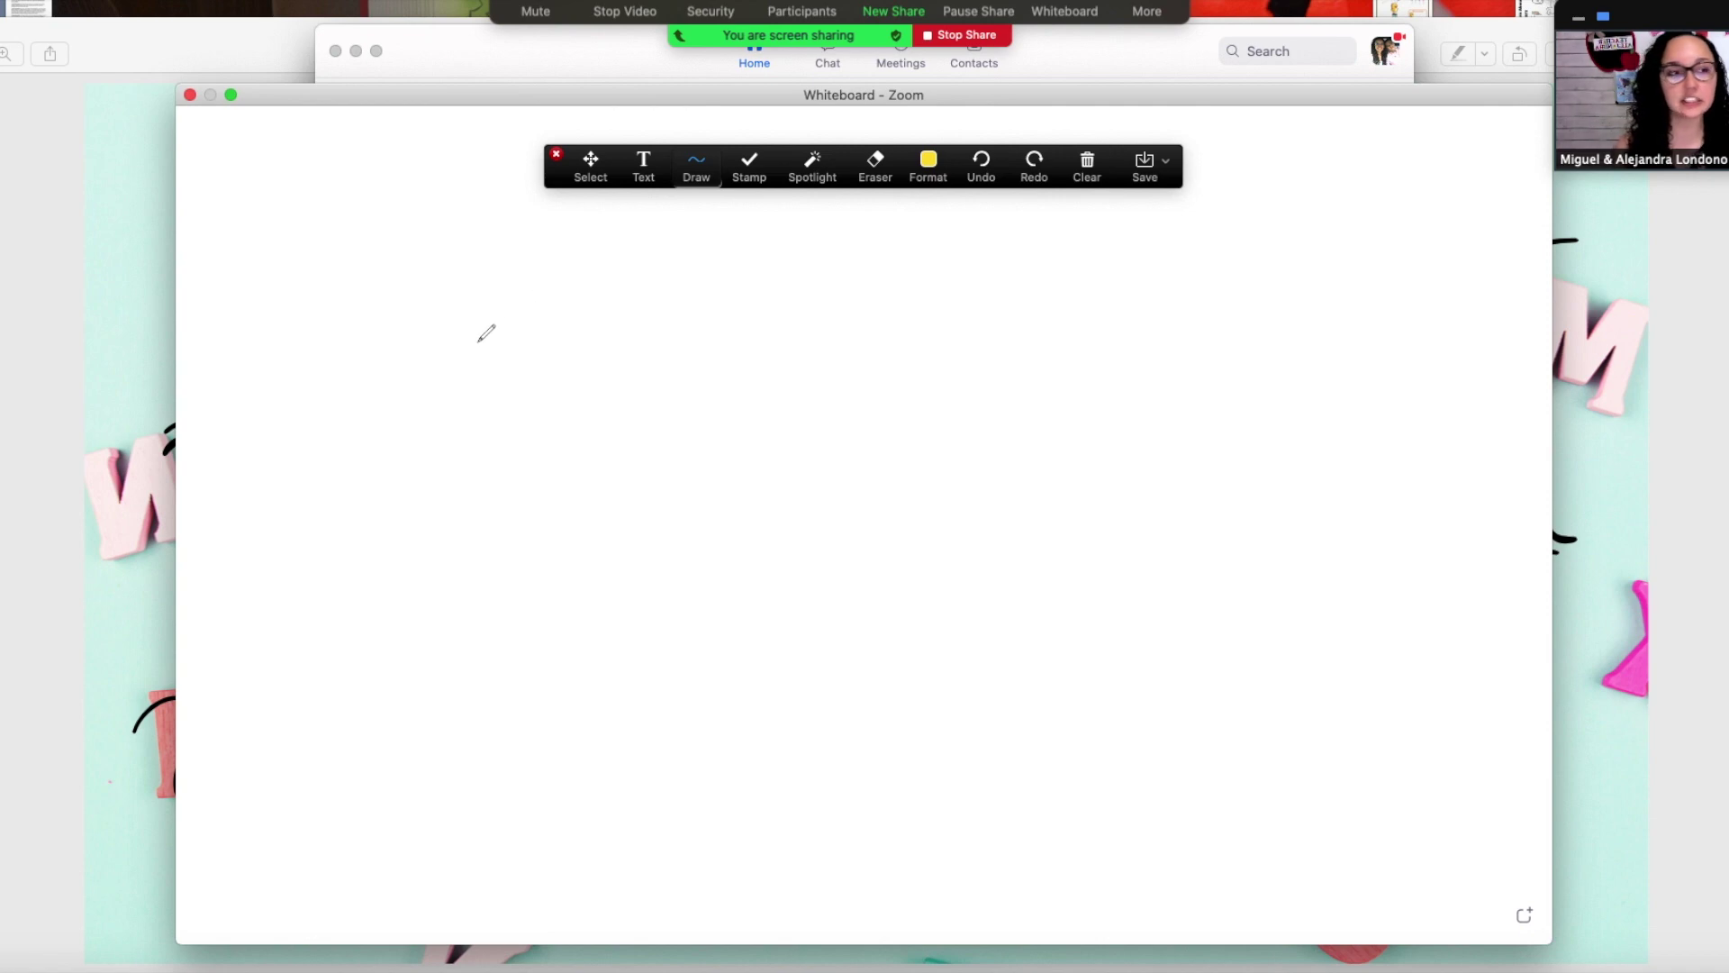
# Draw a yellow smiley on the whiteboard with two vertical strokes for eyes and a wide curved mouth, and end the share
pyautogui.moveTo(687, 240); pyautogui.dragTo(677, 365)
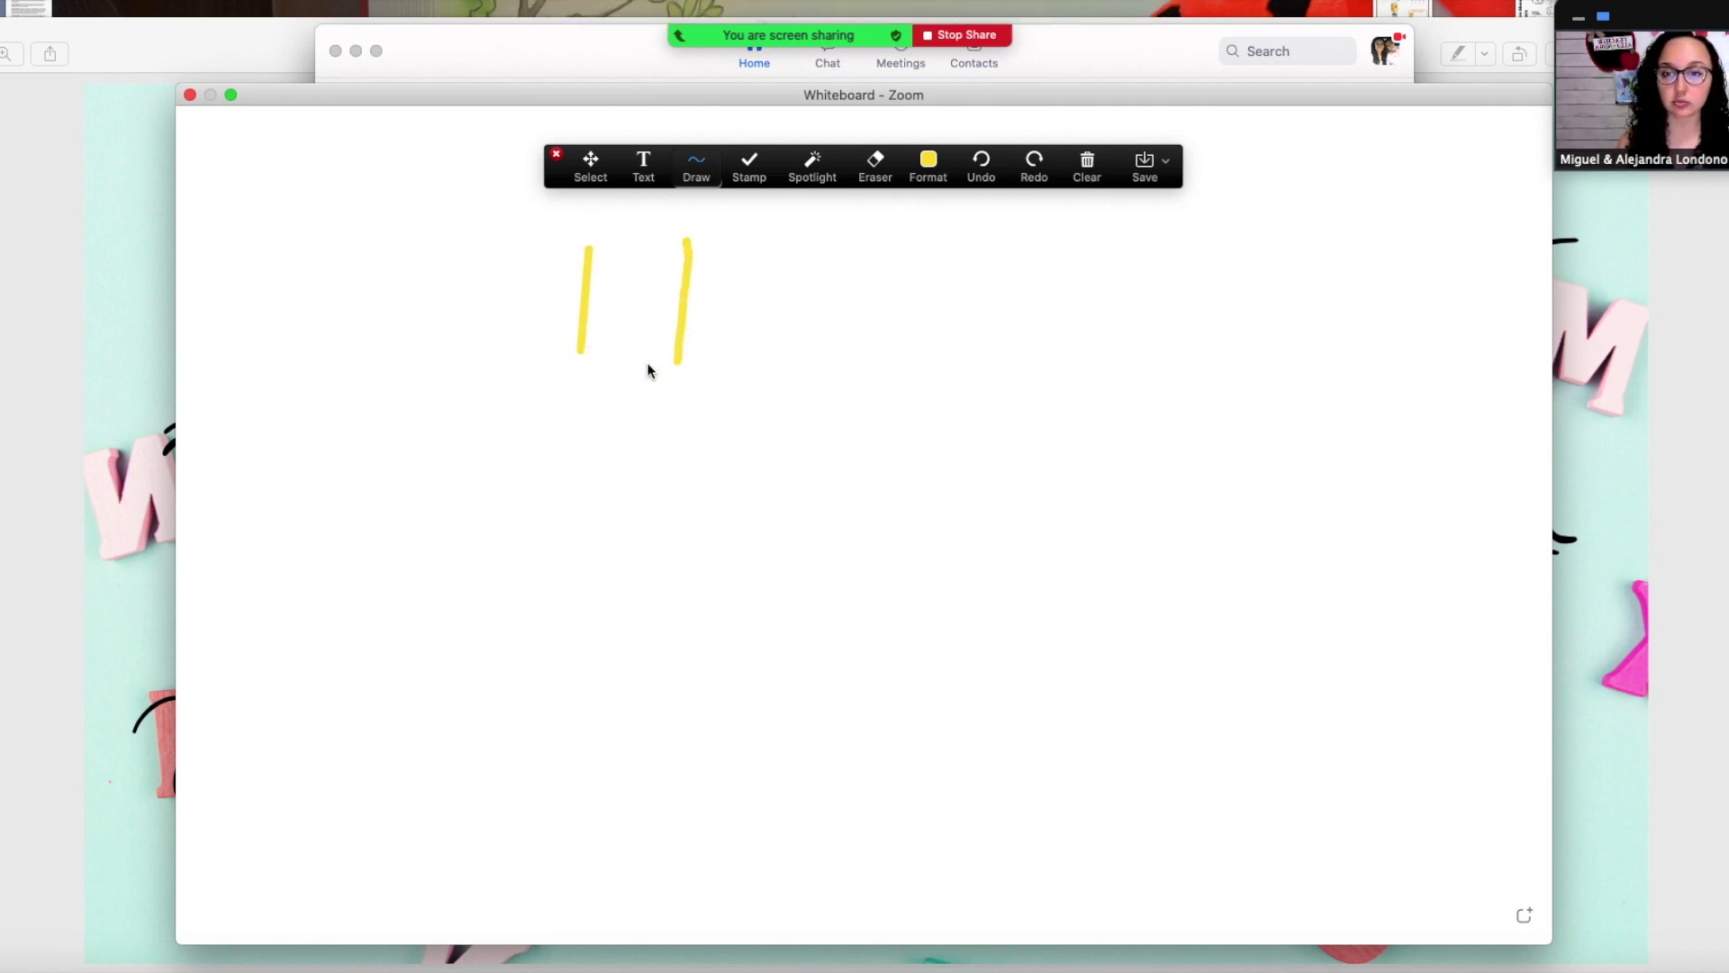
pyautogui.moveTo(474, 511)
pyautogui.mouseDown()
pyautogui.moveTo(743, 503)
pyautogui.moveTo(788, 376)
pyautogui.mouseUp()
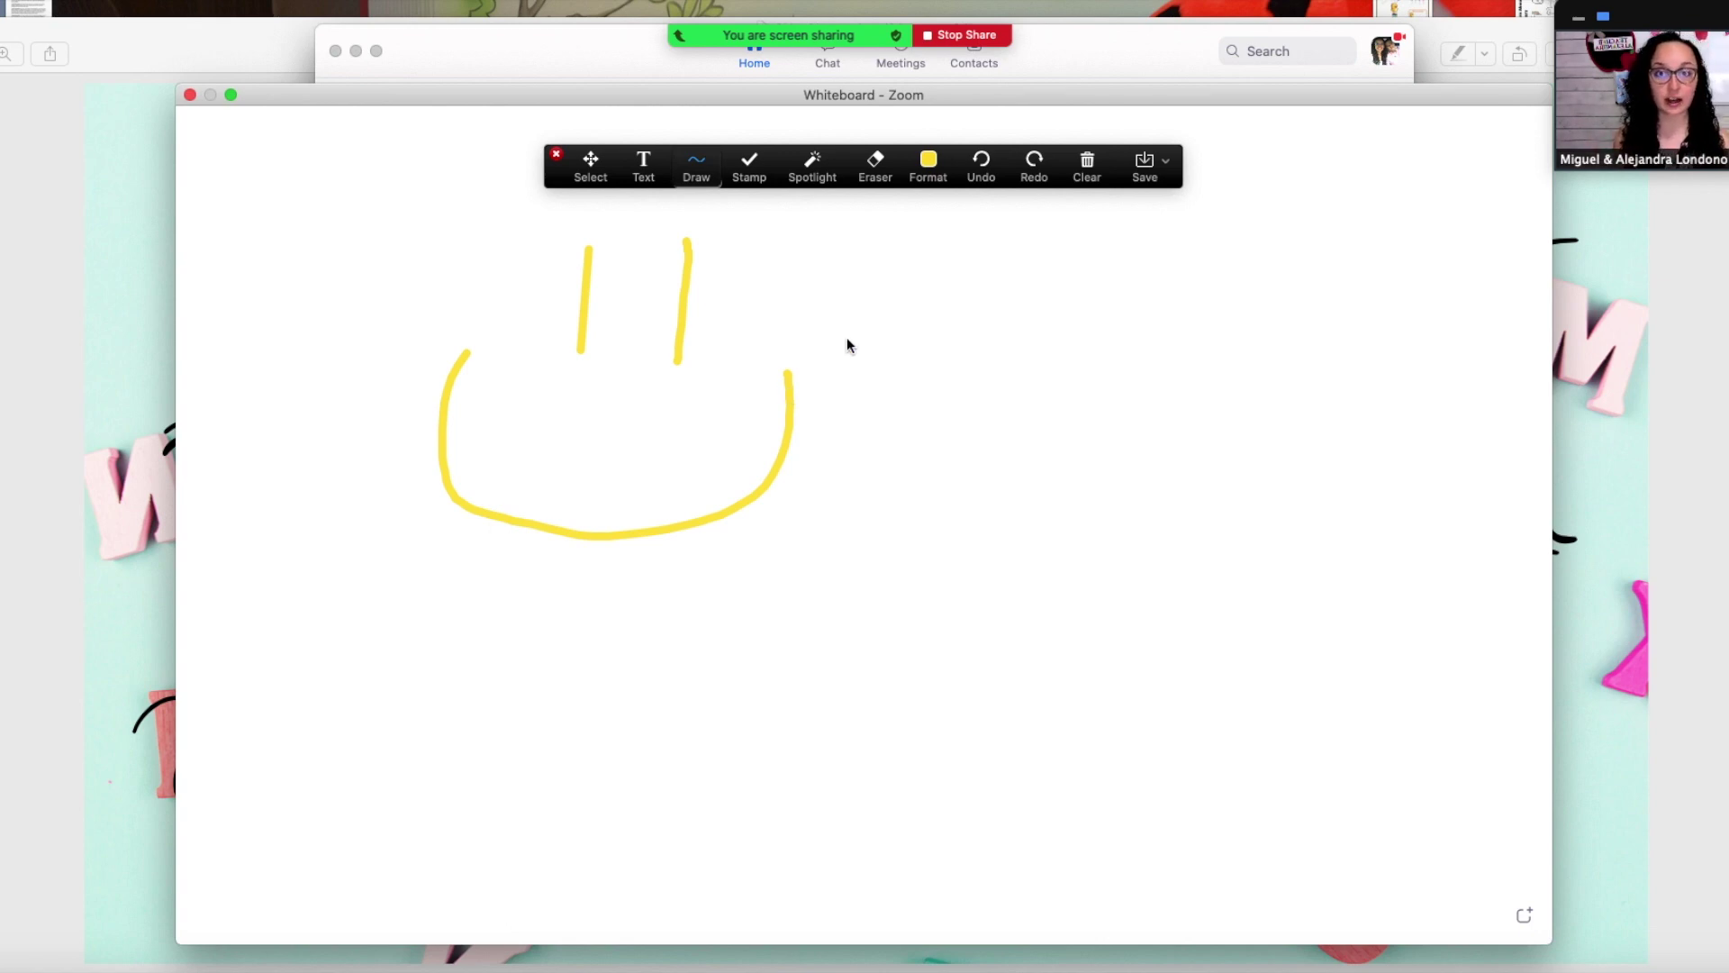
pyautogui.click(982, 34)
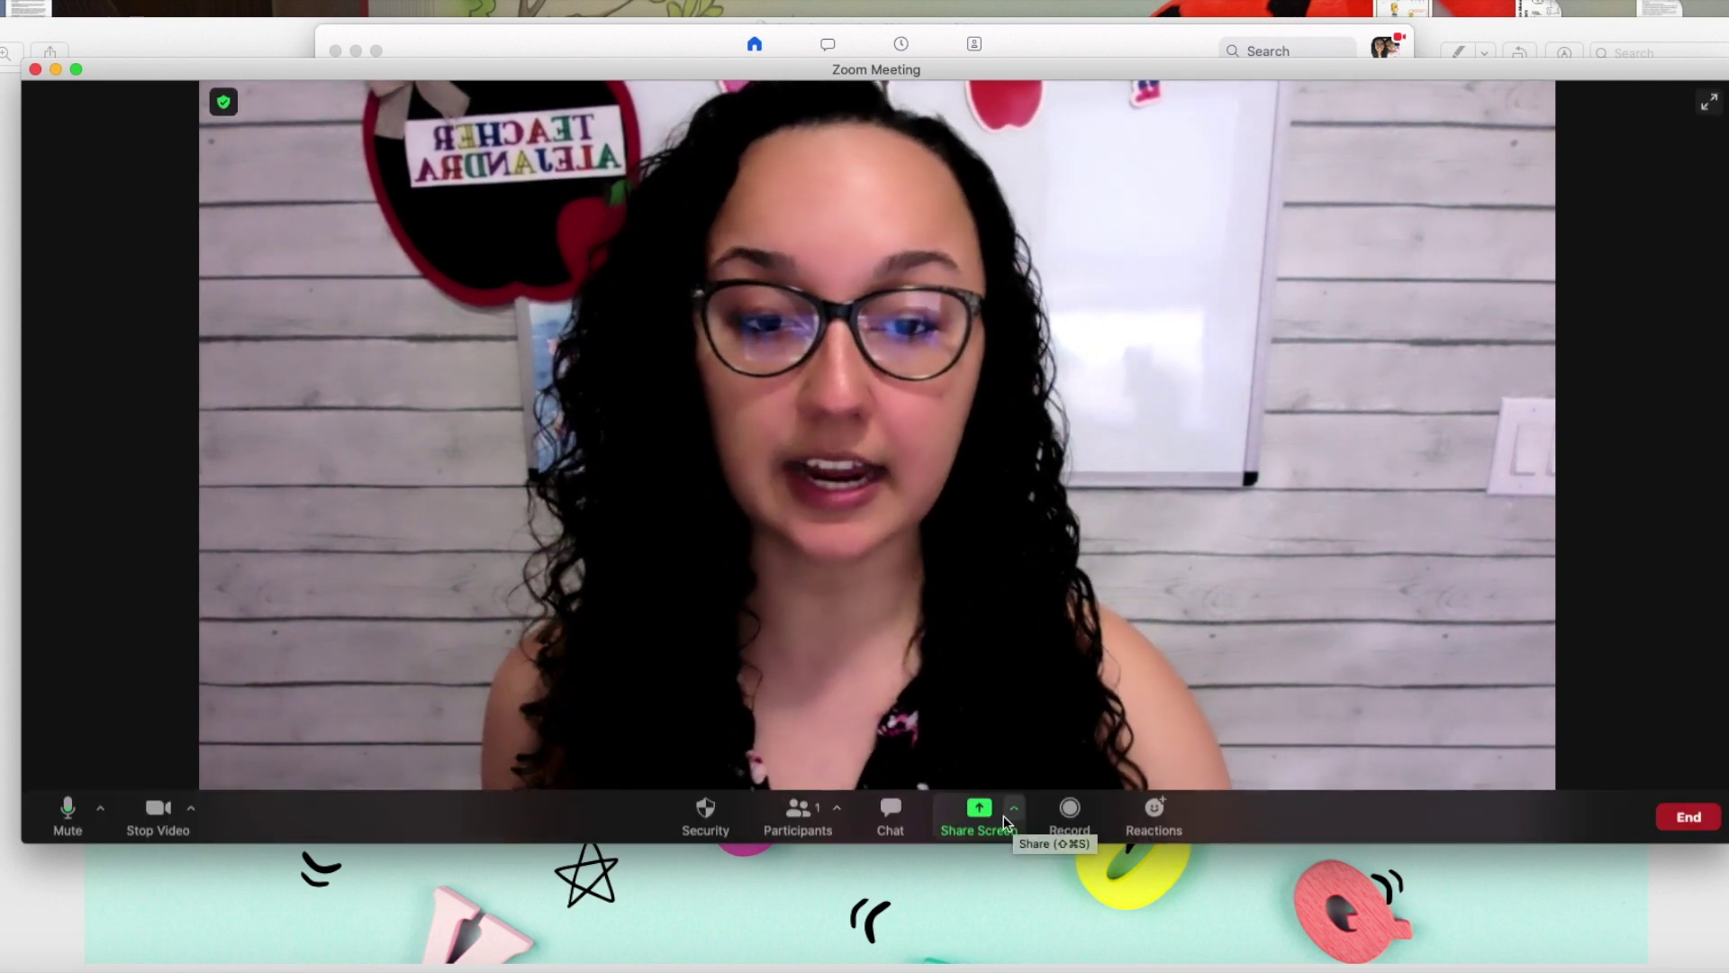
# Start a new share in the meeting using the advanced Portion of Screen option
pyautogui.click(982, 814)
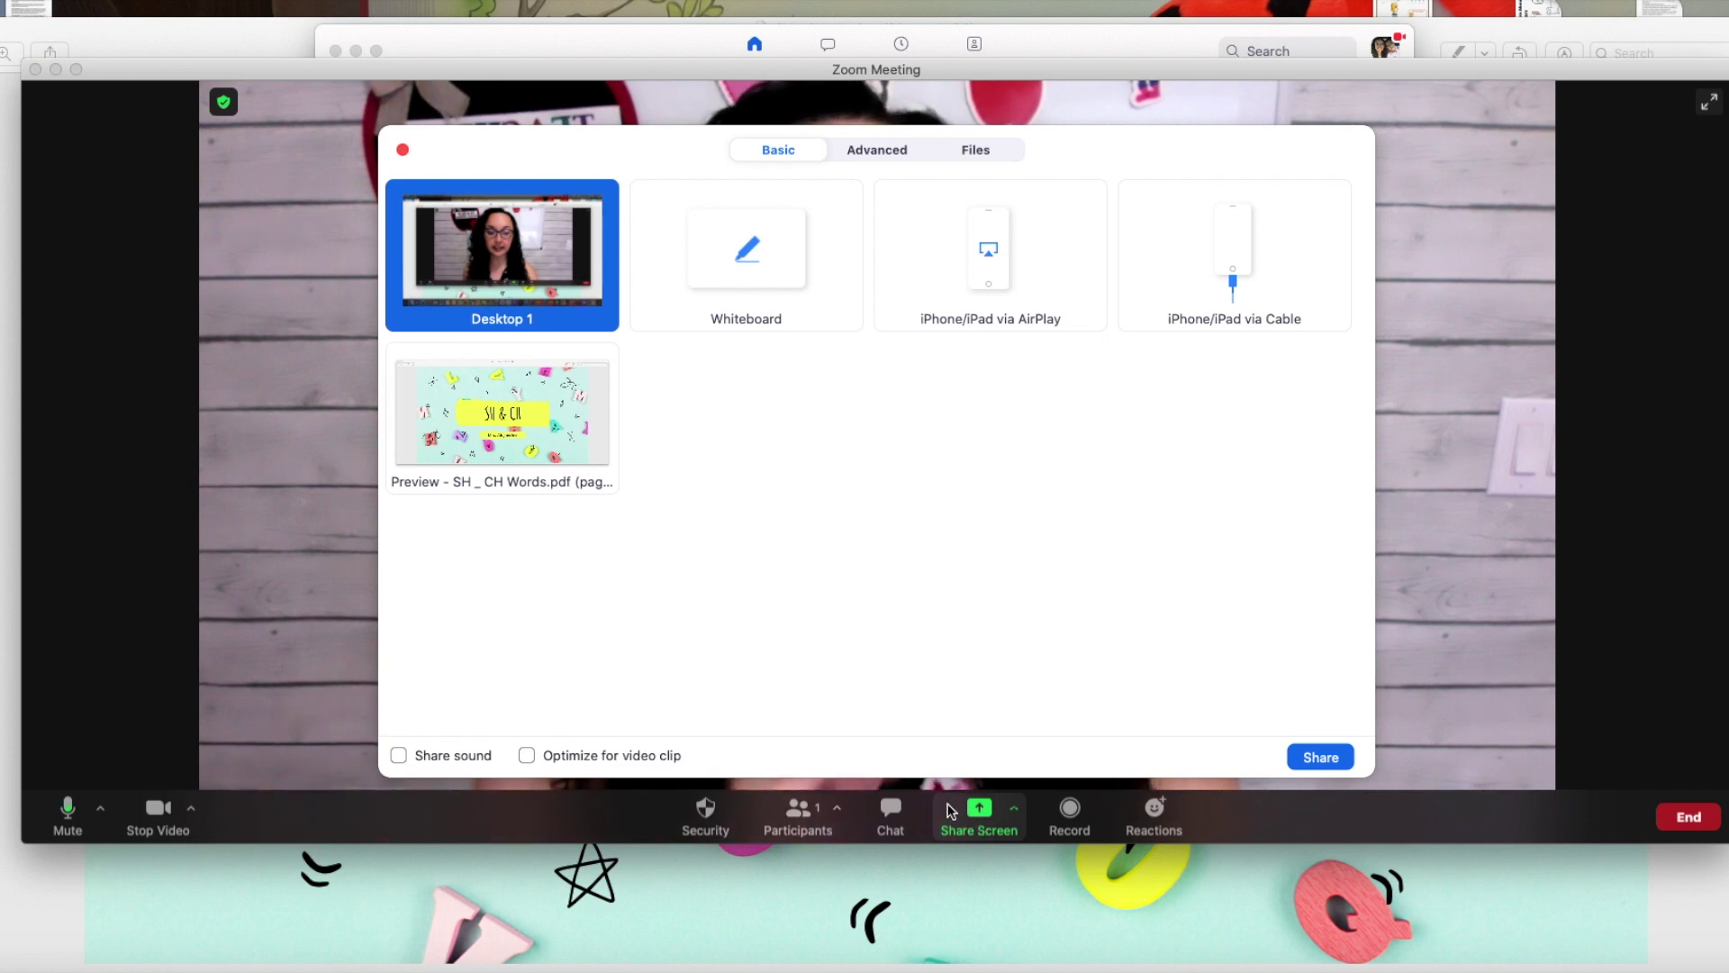
pyautogui.click(463, 443)
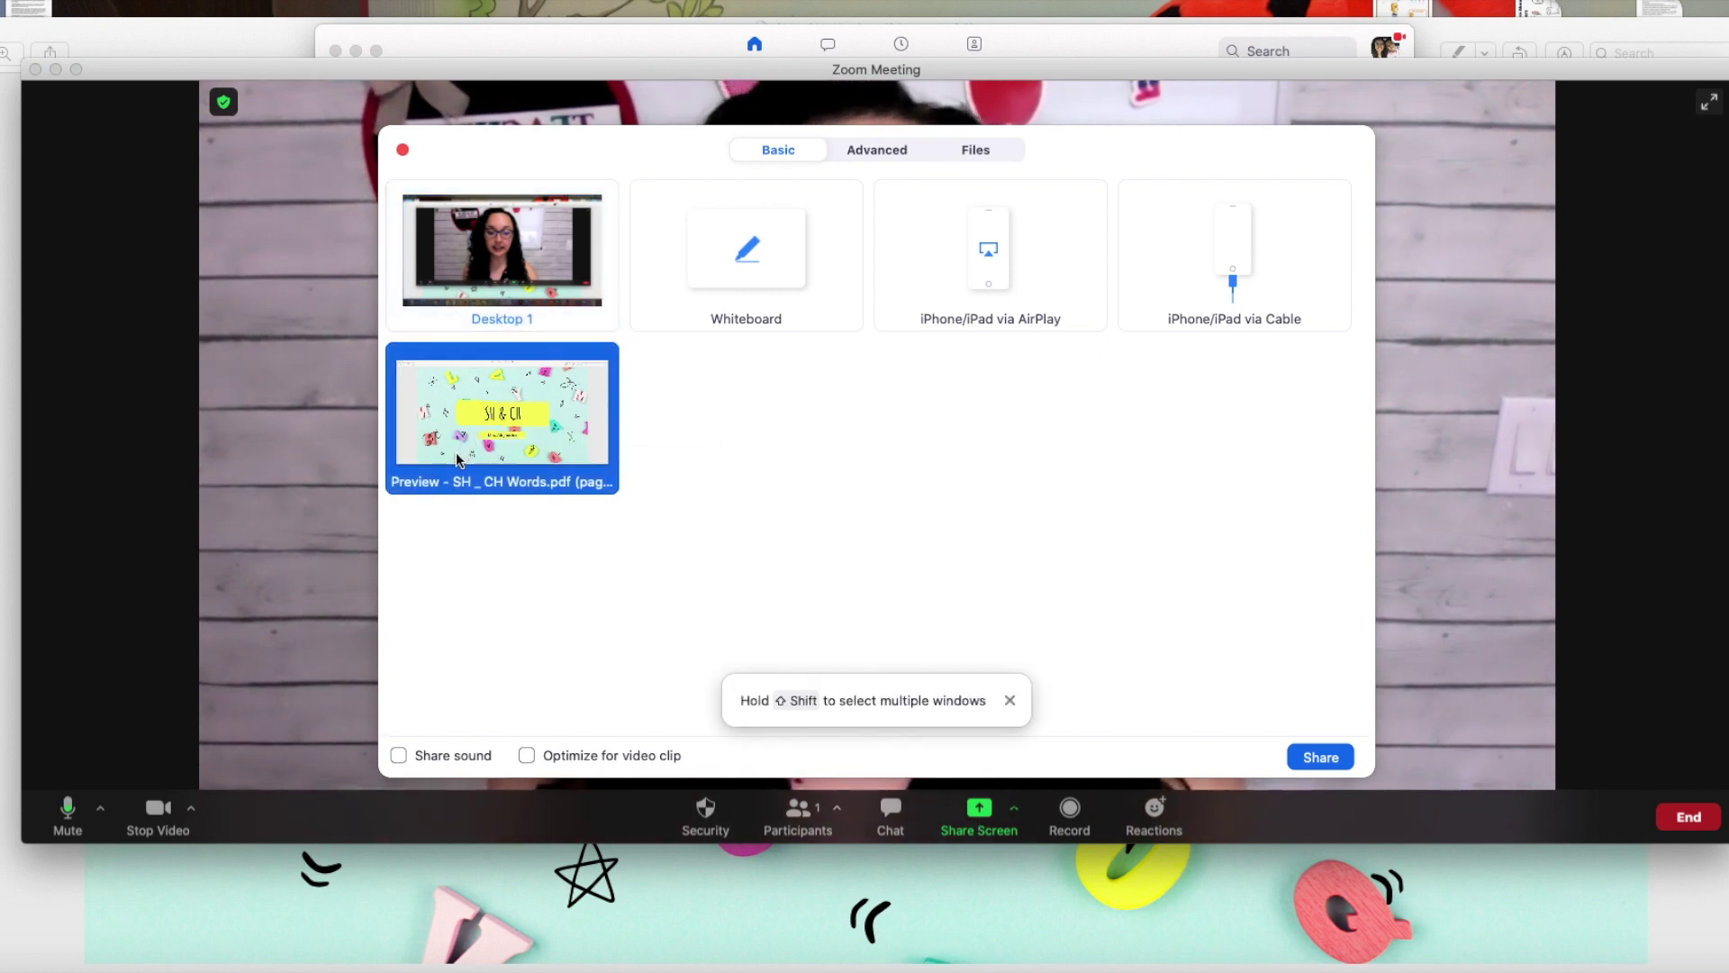
pyautogui.click(876, 149)
pyautogui.click(737, 280)
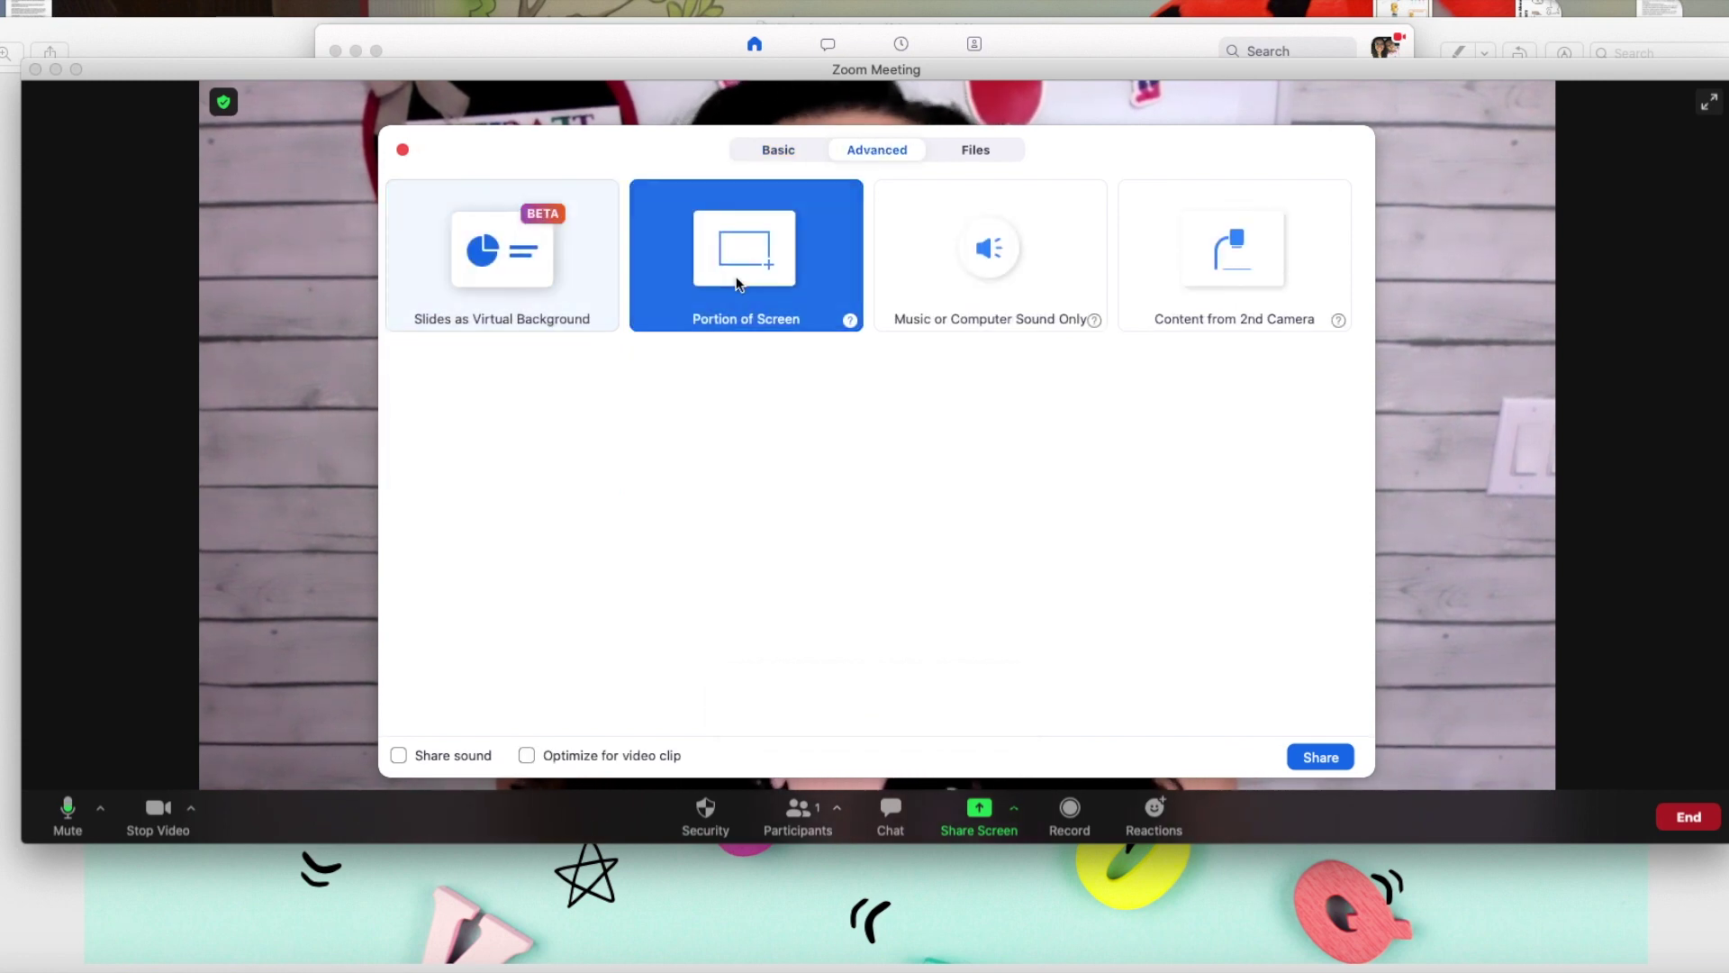
pyautogui.click(1324, 759)
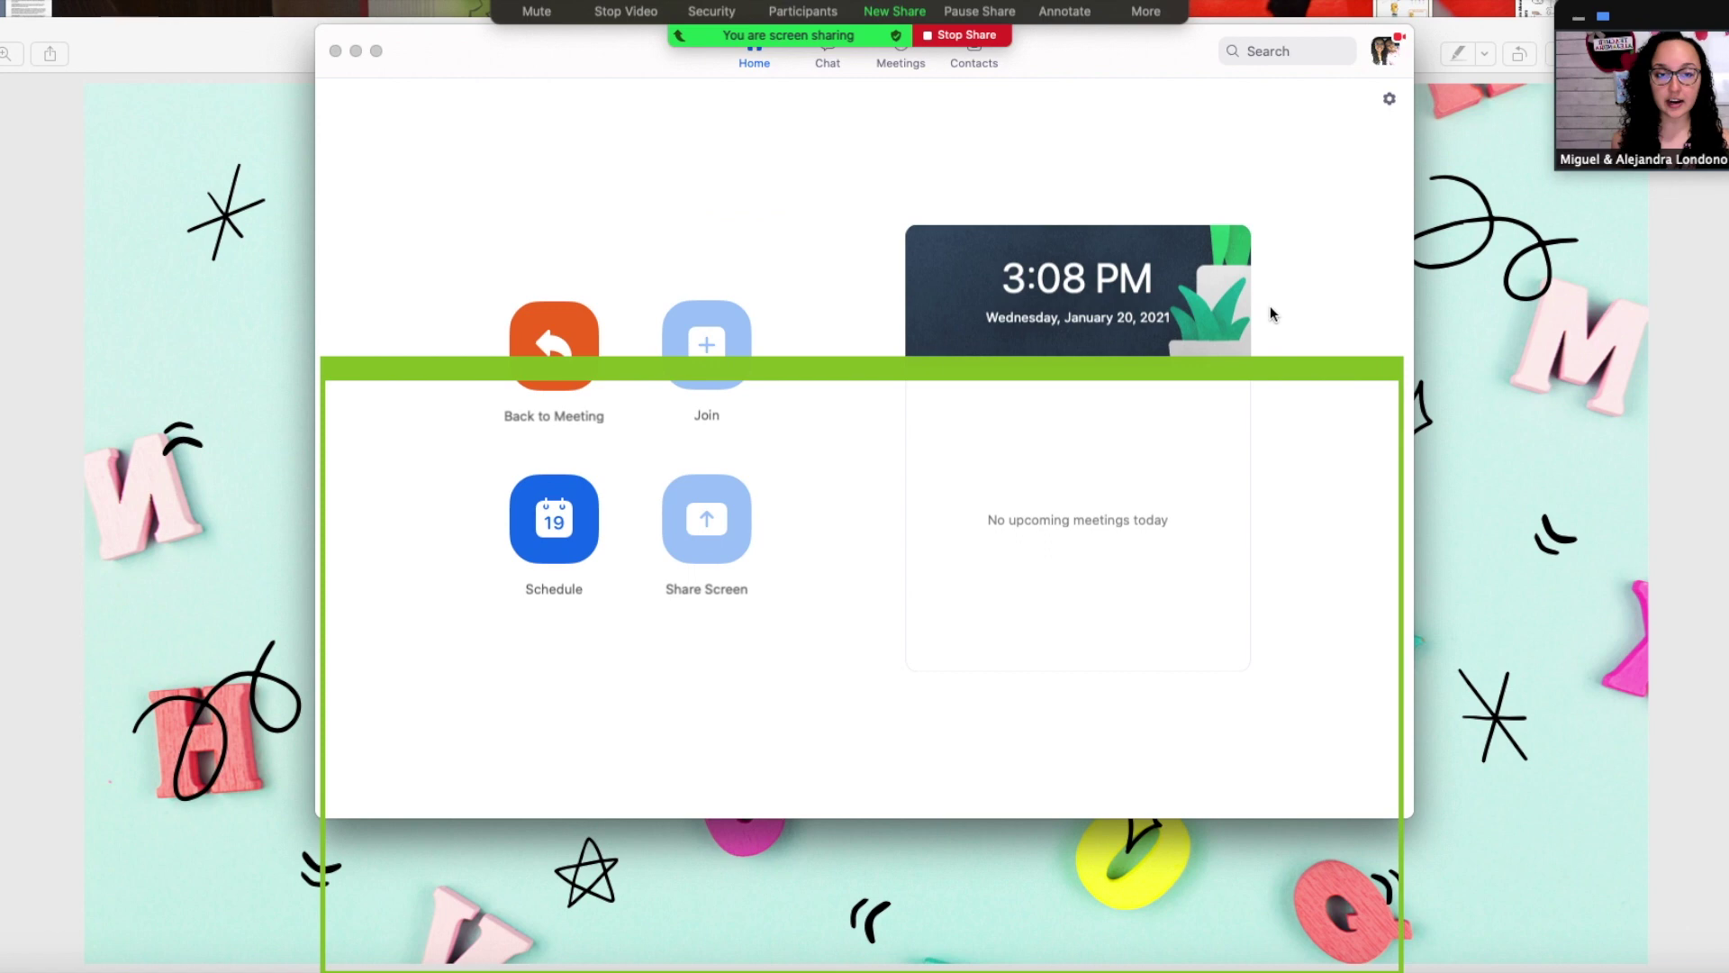
# Minimize the Zoom home window, then move and enlarge the green sharing frame to enclose the whole SH & CH slide
pyautogui.click(356, 53)
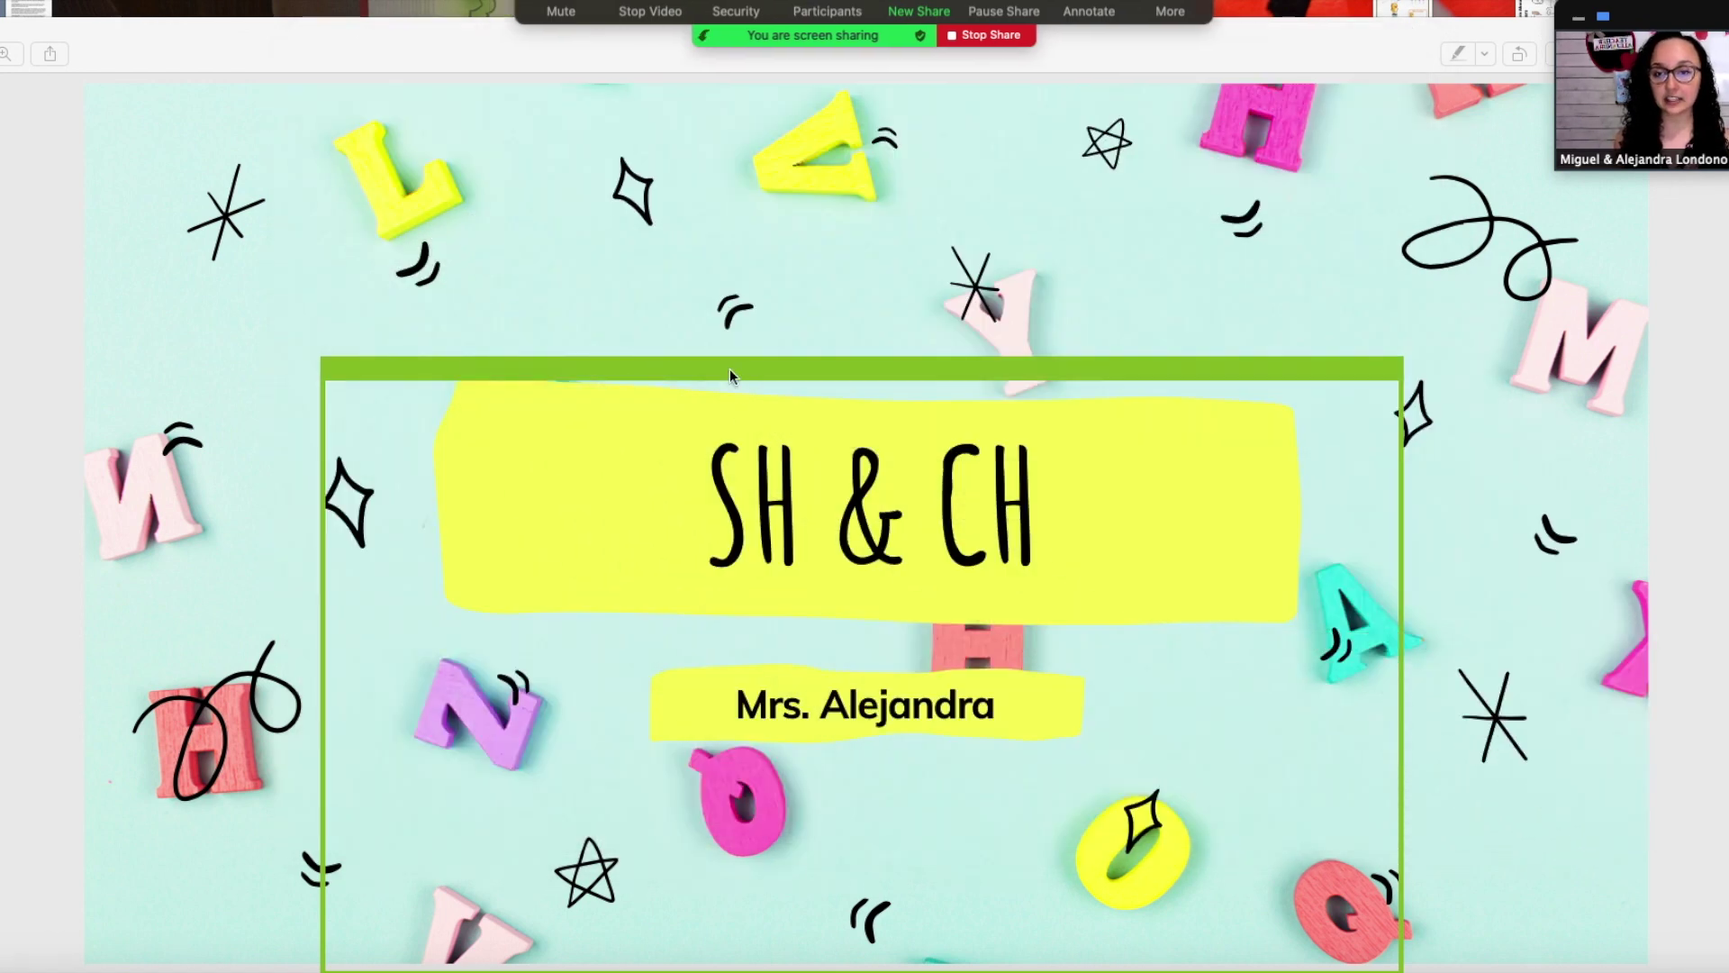
pyautogui.moveTo(730, 369); pyautogui.dragTo(483, 74)
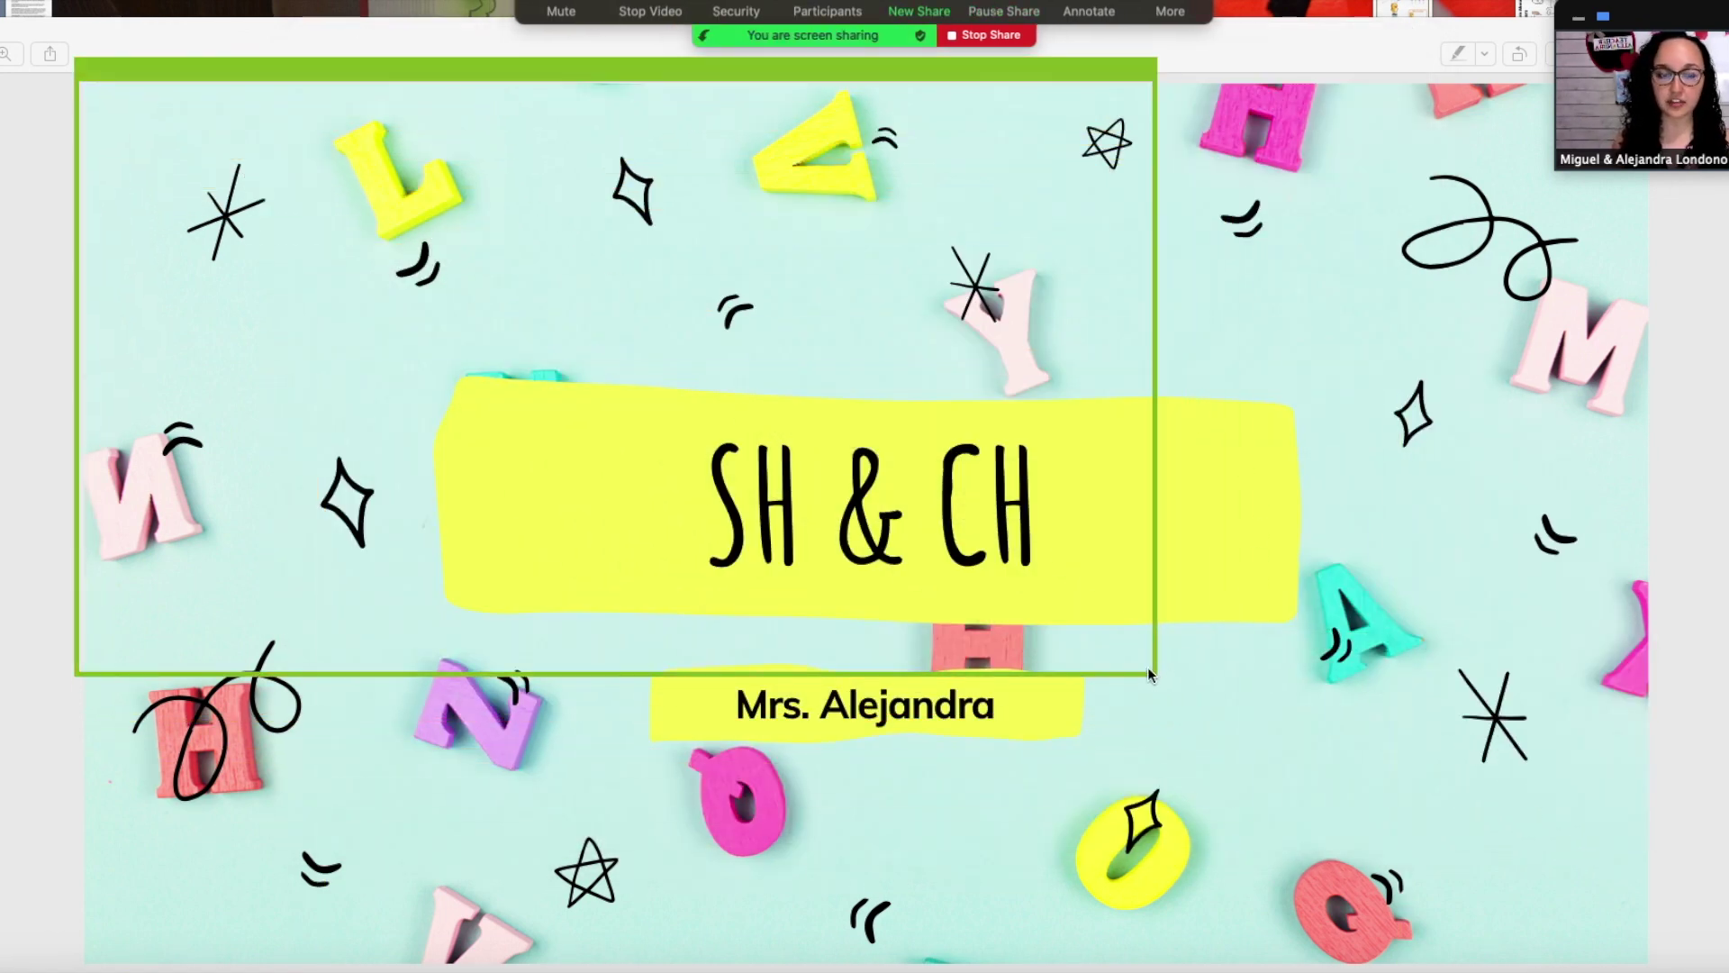
pyautogui.moveTo(1150, 676); pyautogui.dragTo(1673, 969)
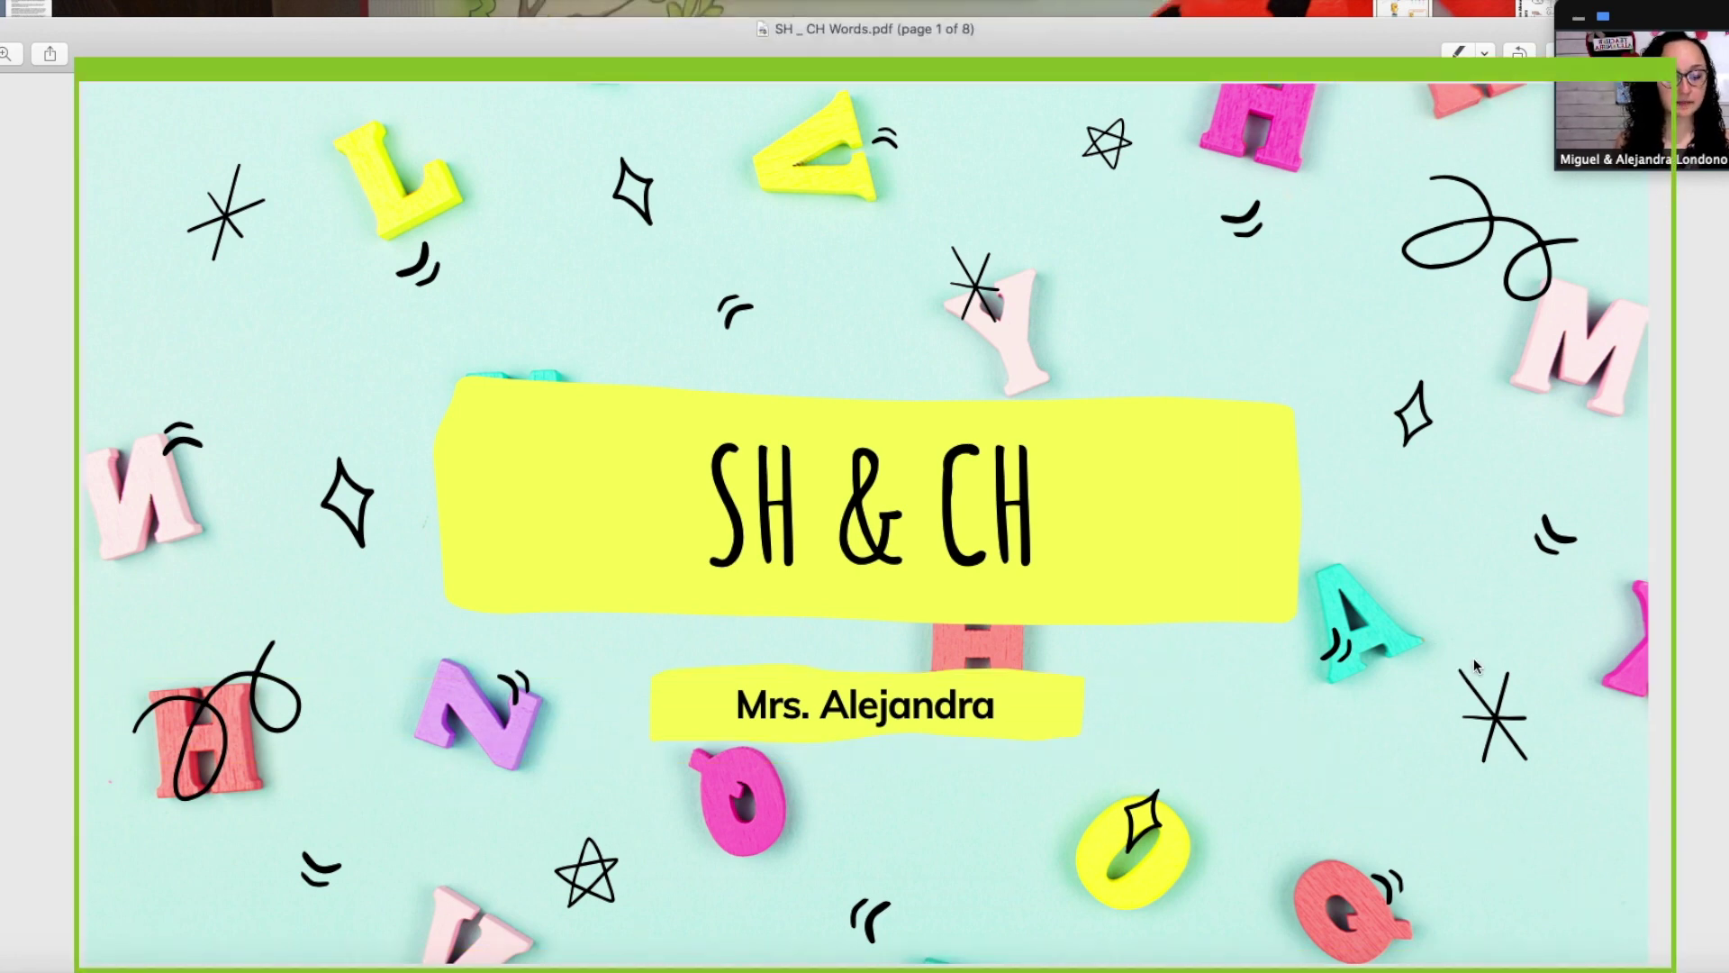
# Advance the shared SH _ CH Words.pdf from the title slide to the sheep slide on page 4, and stop sharing
pyautogui.press('Right')
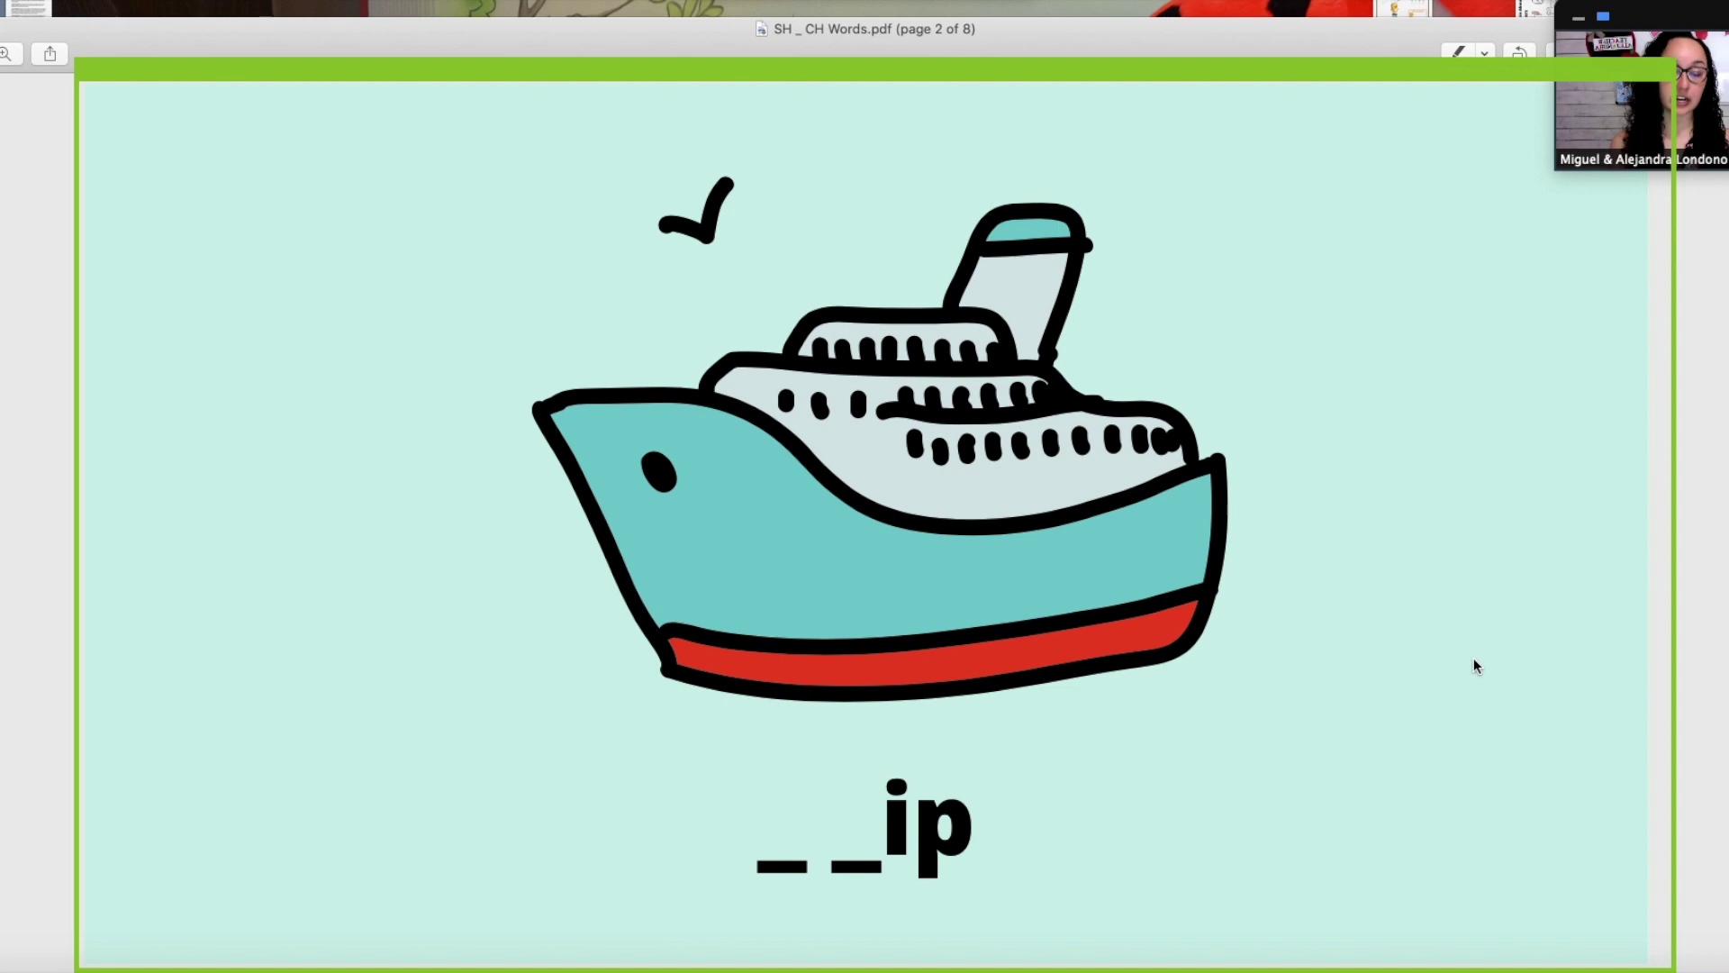
pyautogui.press('Right')
pyautogui.press('Right')
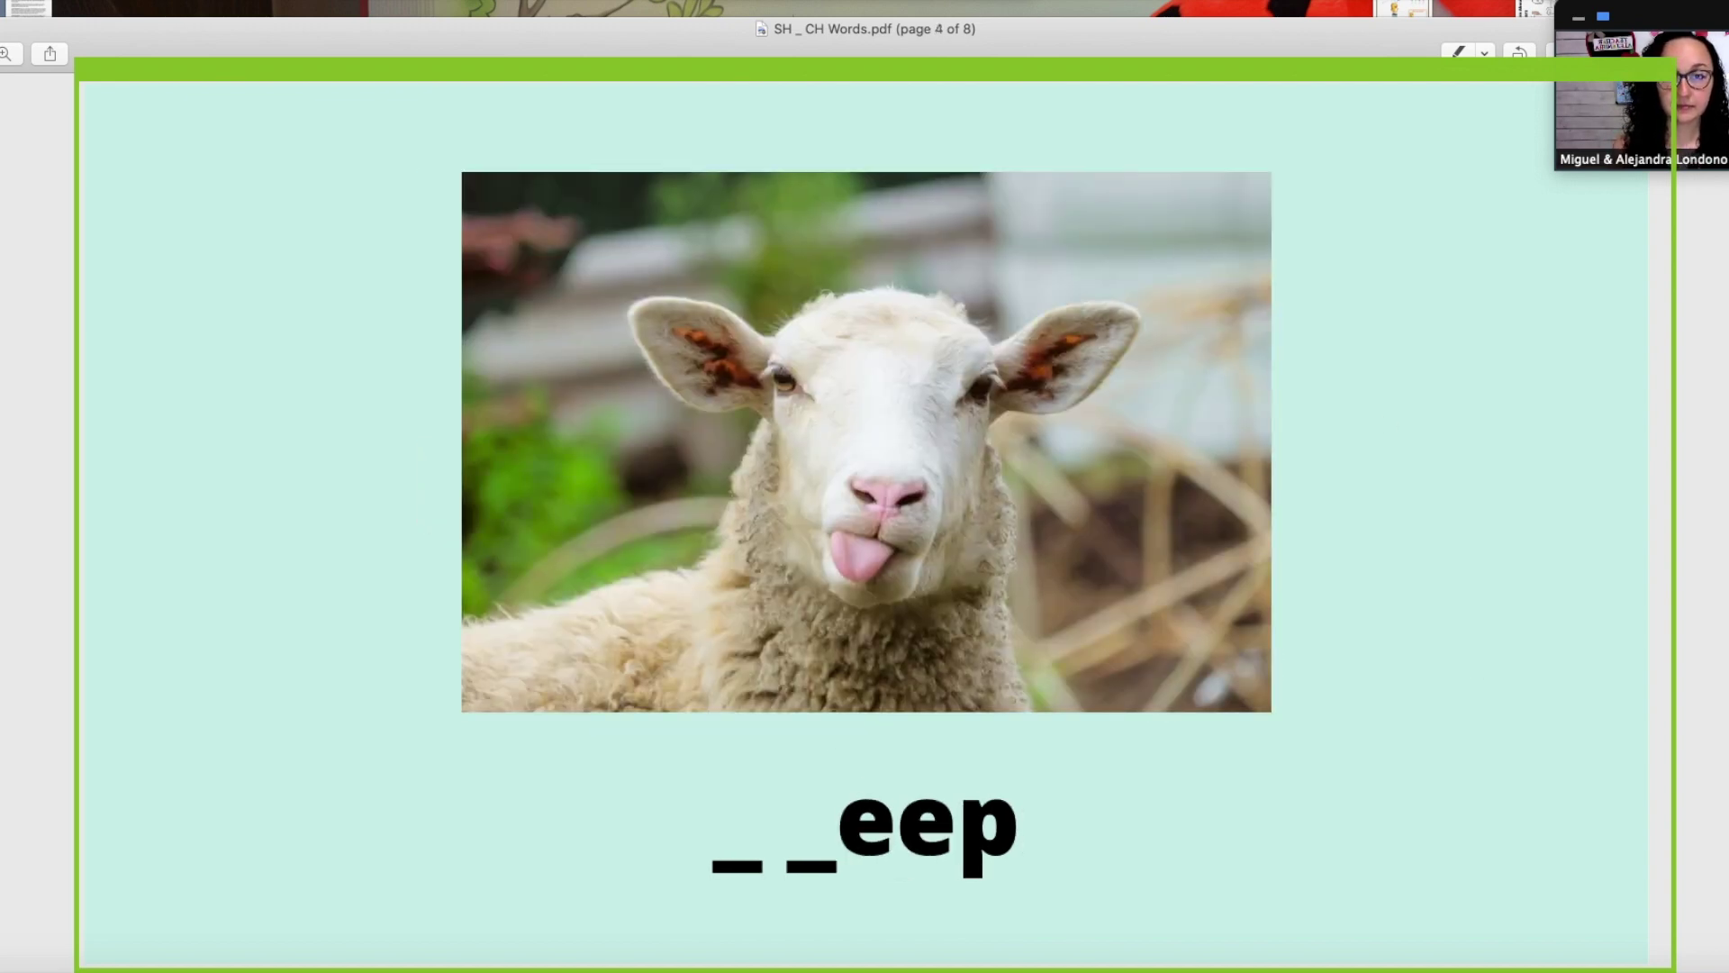
pyautogui.click(1014, 5)
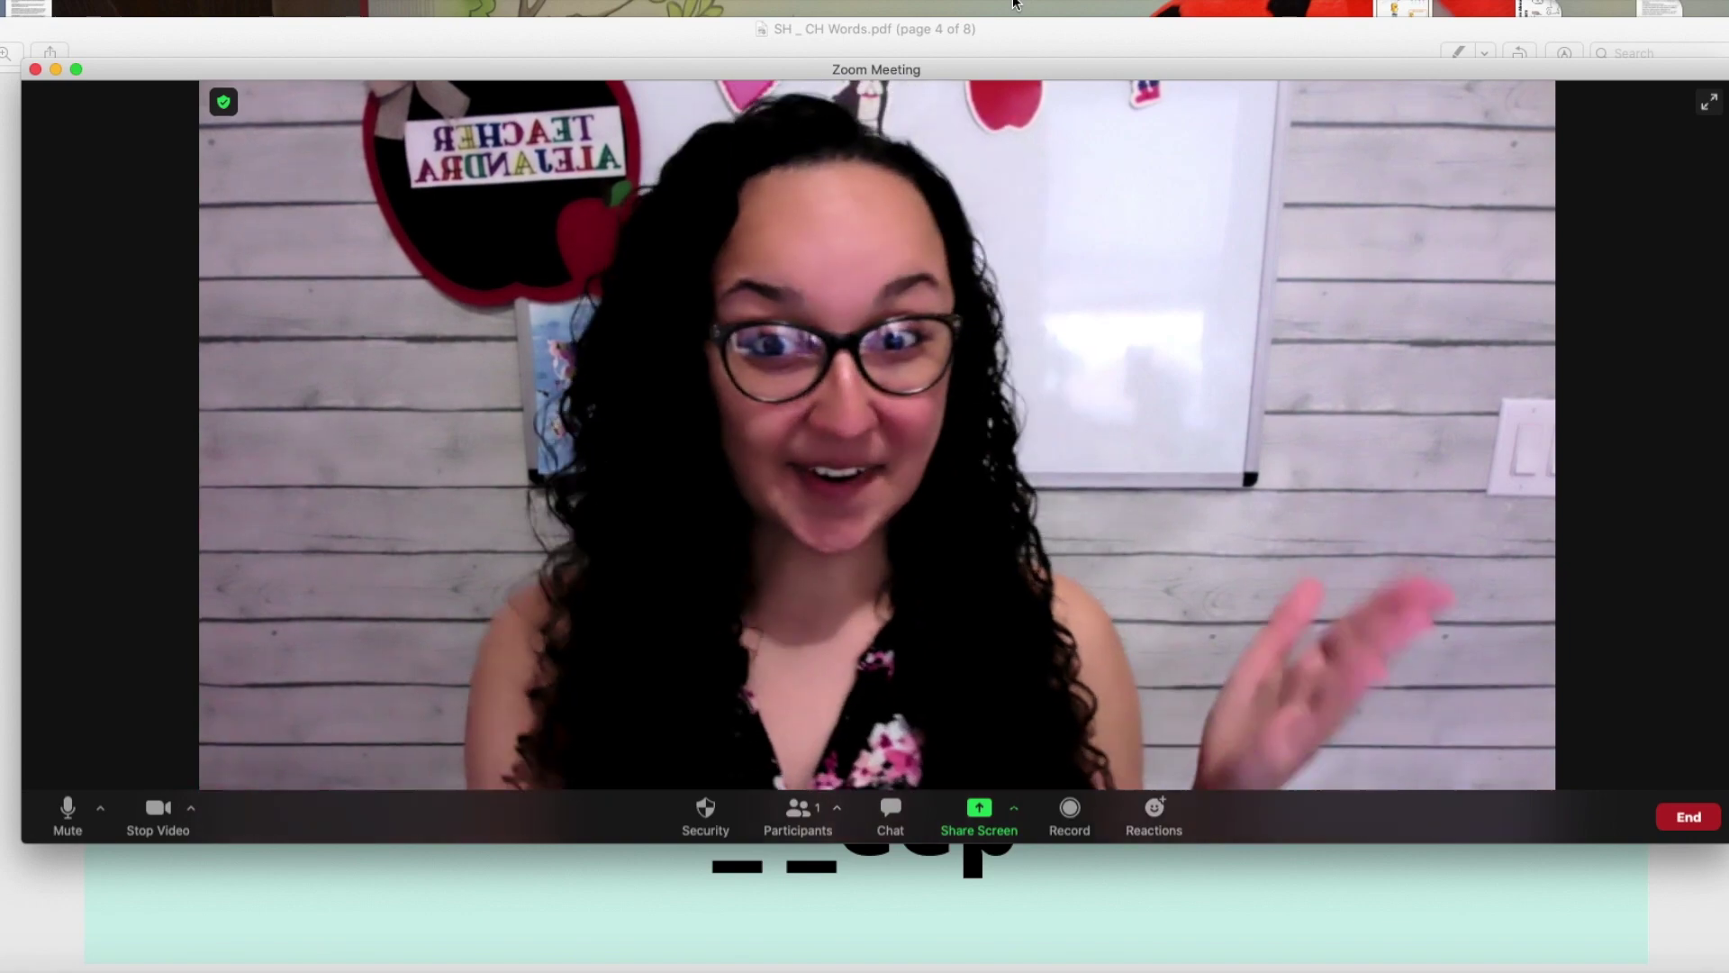